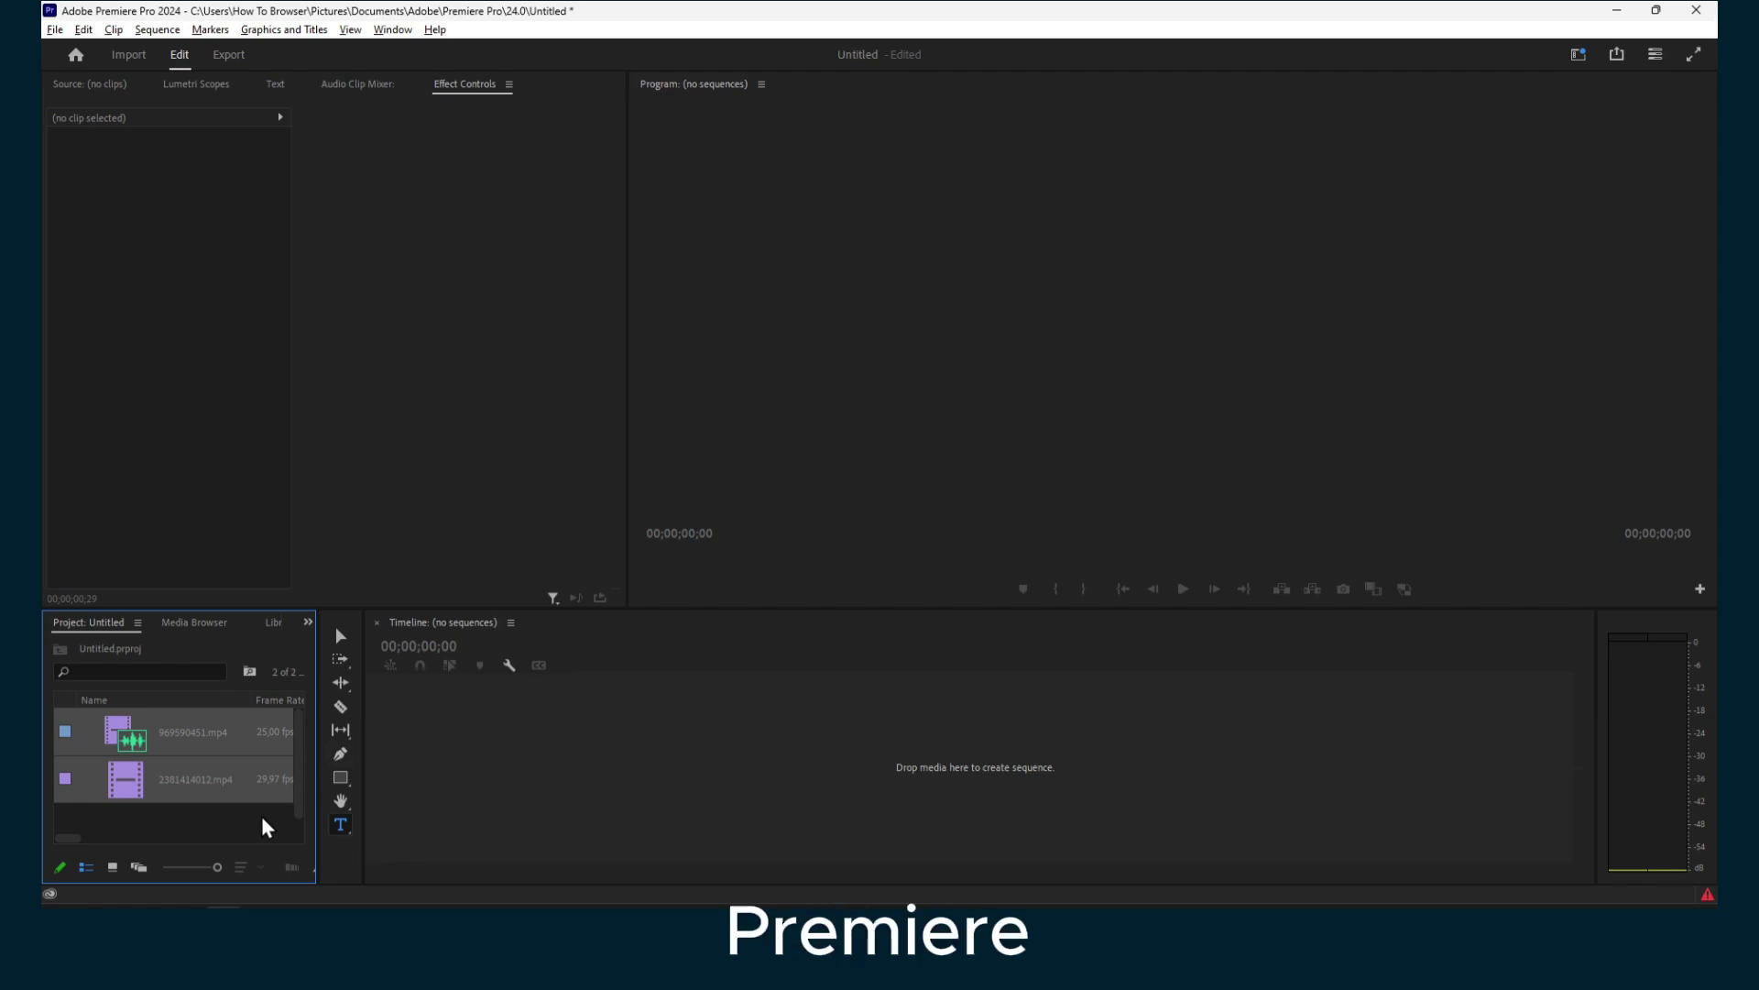
# Create a sequence from the two video clips and stack 2381414012.mp4 on track V2 above 969590451.mp4.
pyautogui.moveTo(256, 742); pyautogui.dragTo(467, 782)
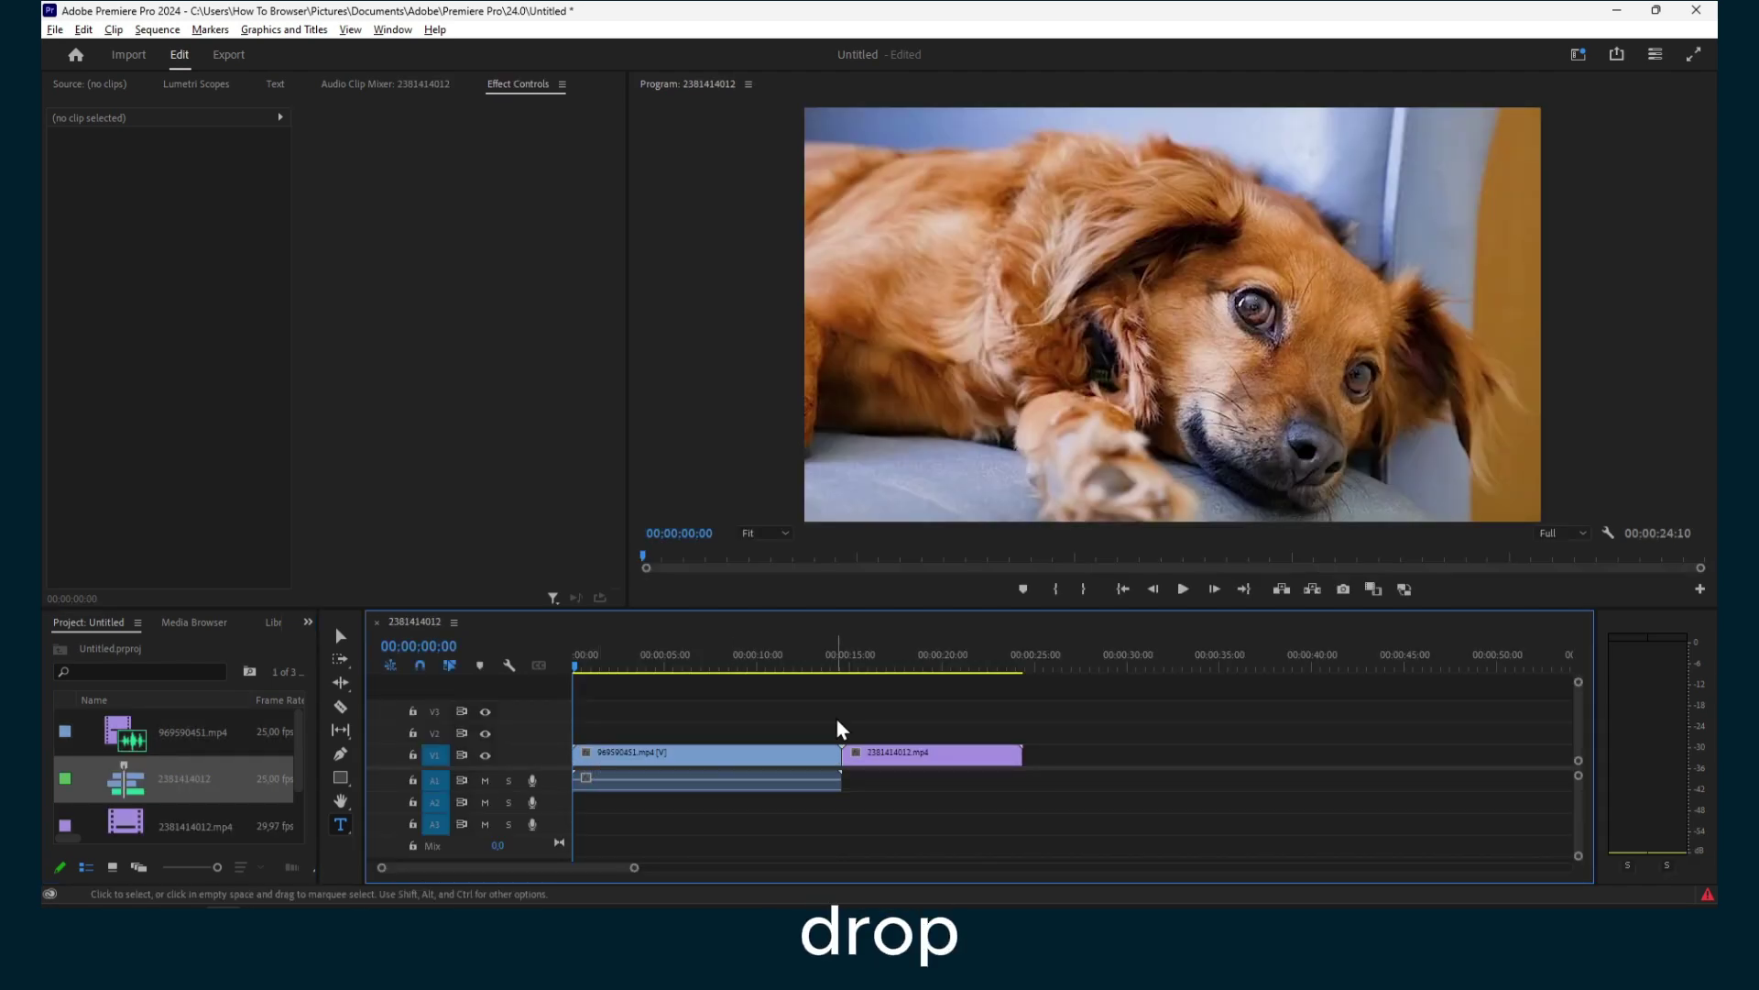
pyautogui.moveTo(869, 661); pyautogui.dragTo(767, 673)
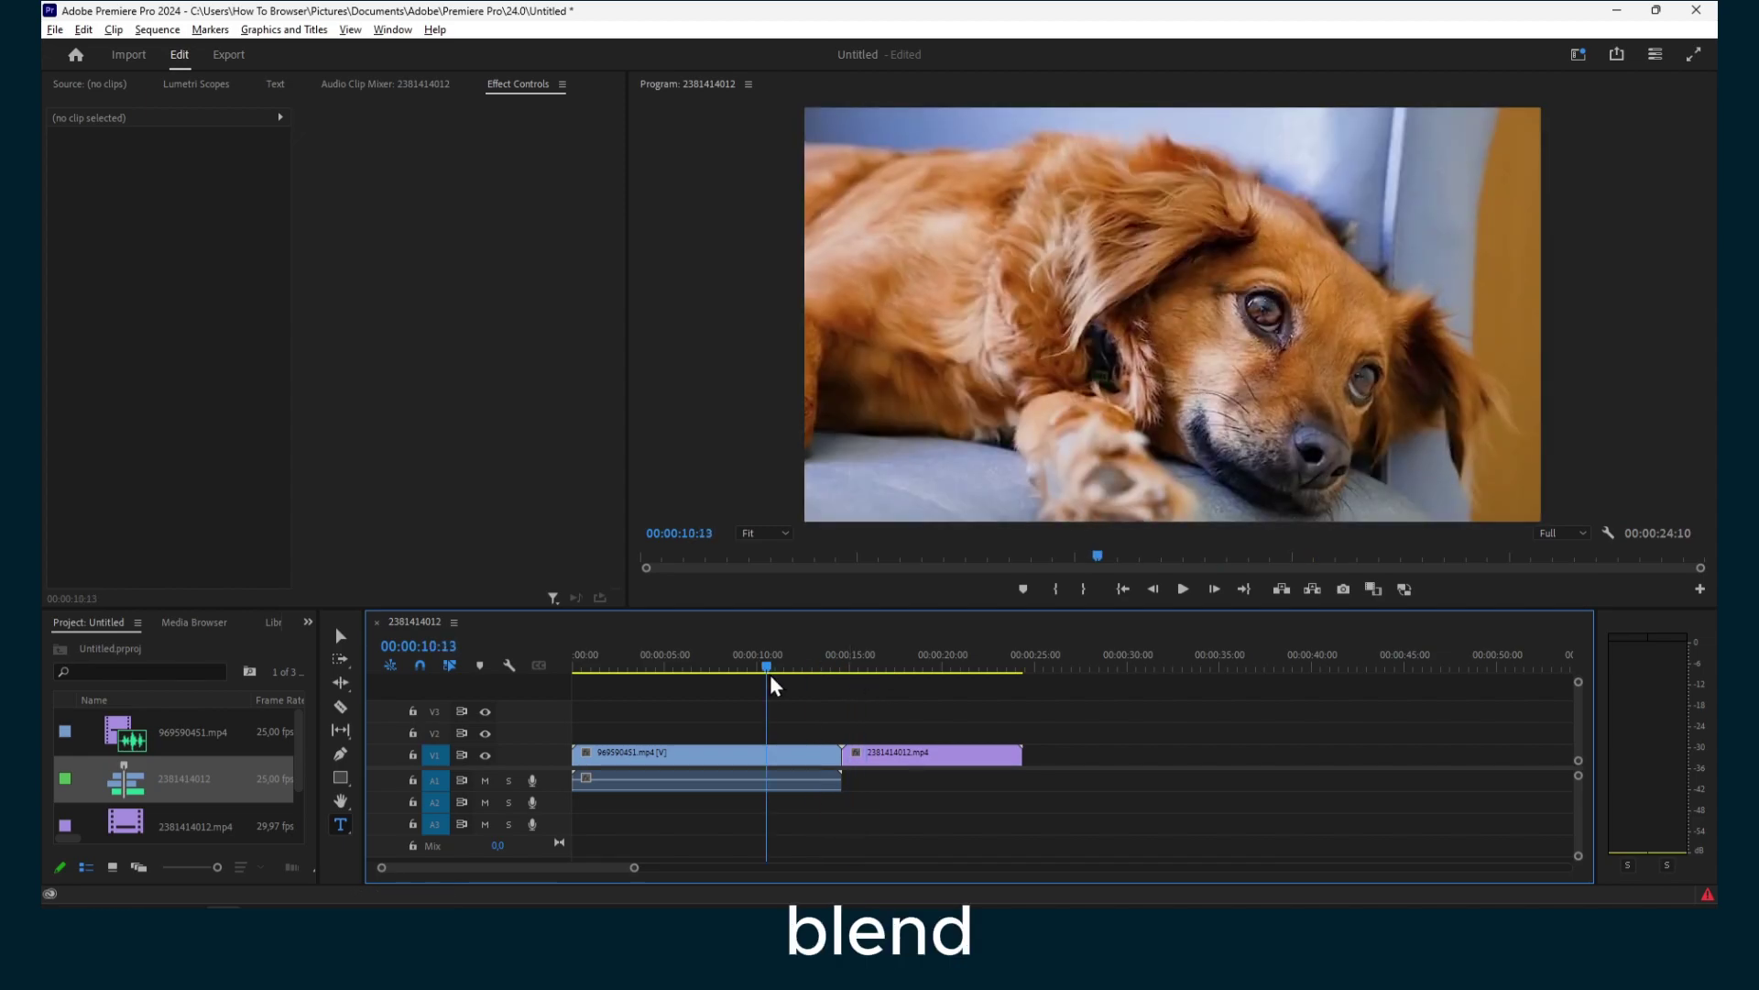
pyautogui.moveTo(885, 748); pyautogui.dragTo(689, 731)
pyautogui.click(708, 675)
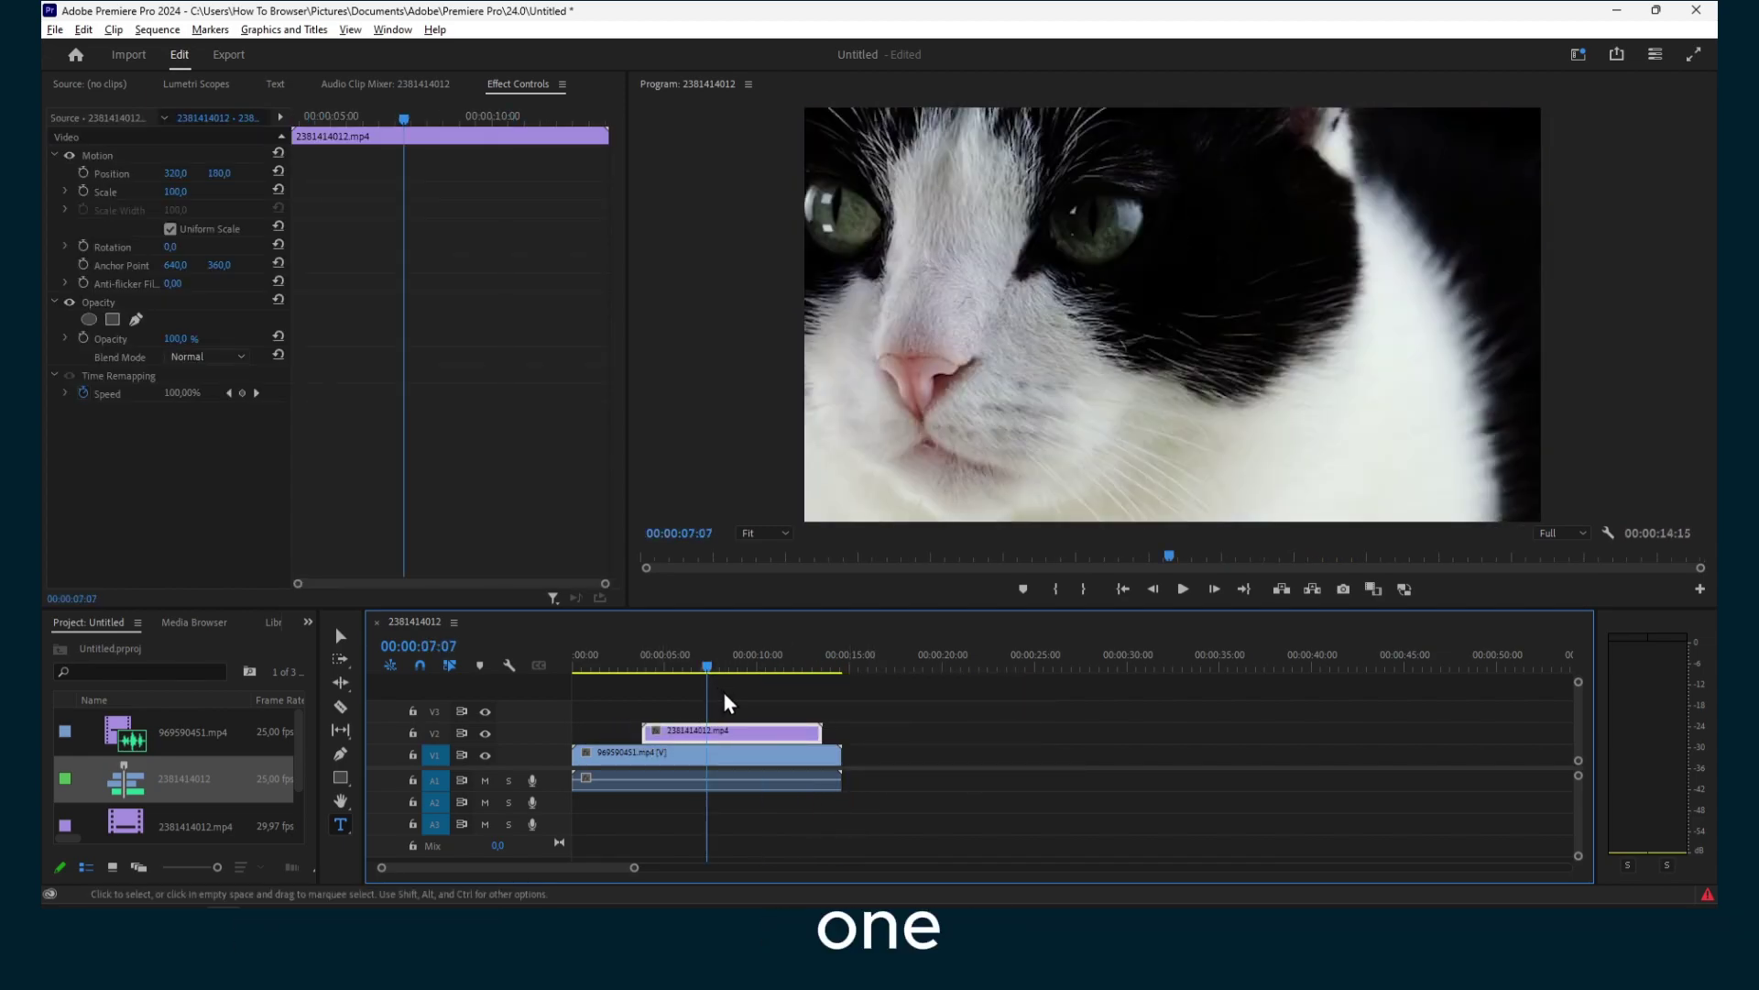
pyautogui.click(562, 84)
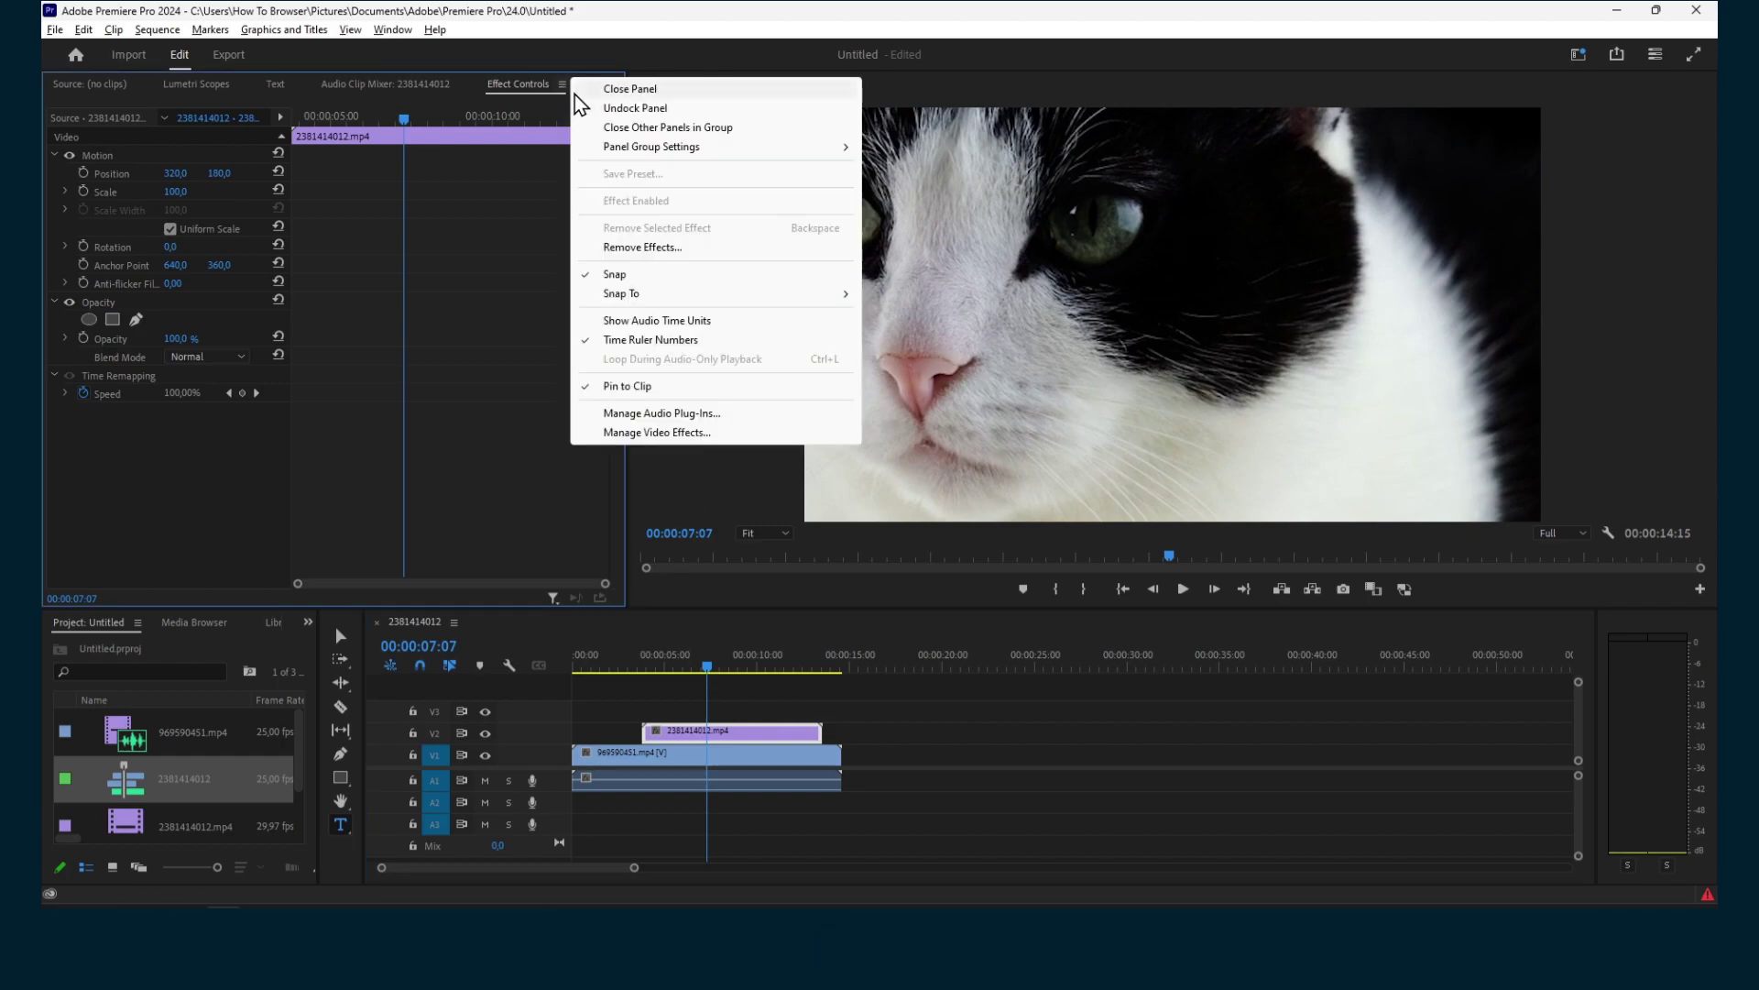
pyautogui.click(583, 89)
pyautogui.click(275, 84)
pyautogui.click(196, 85)
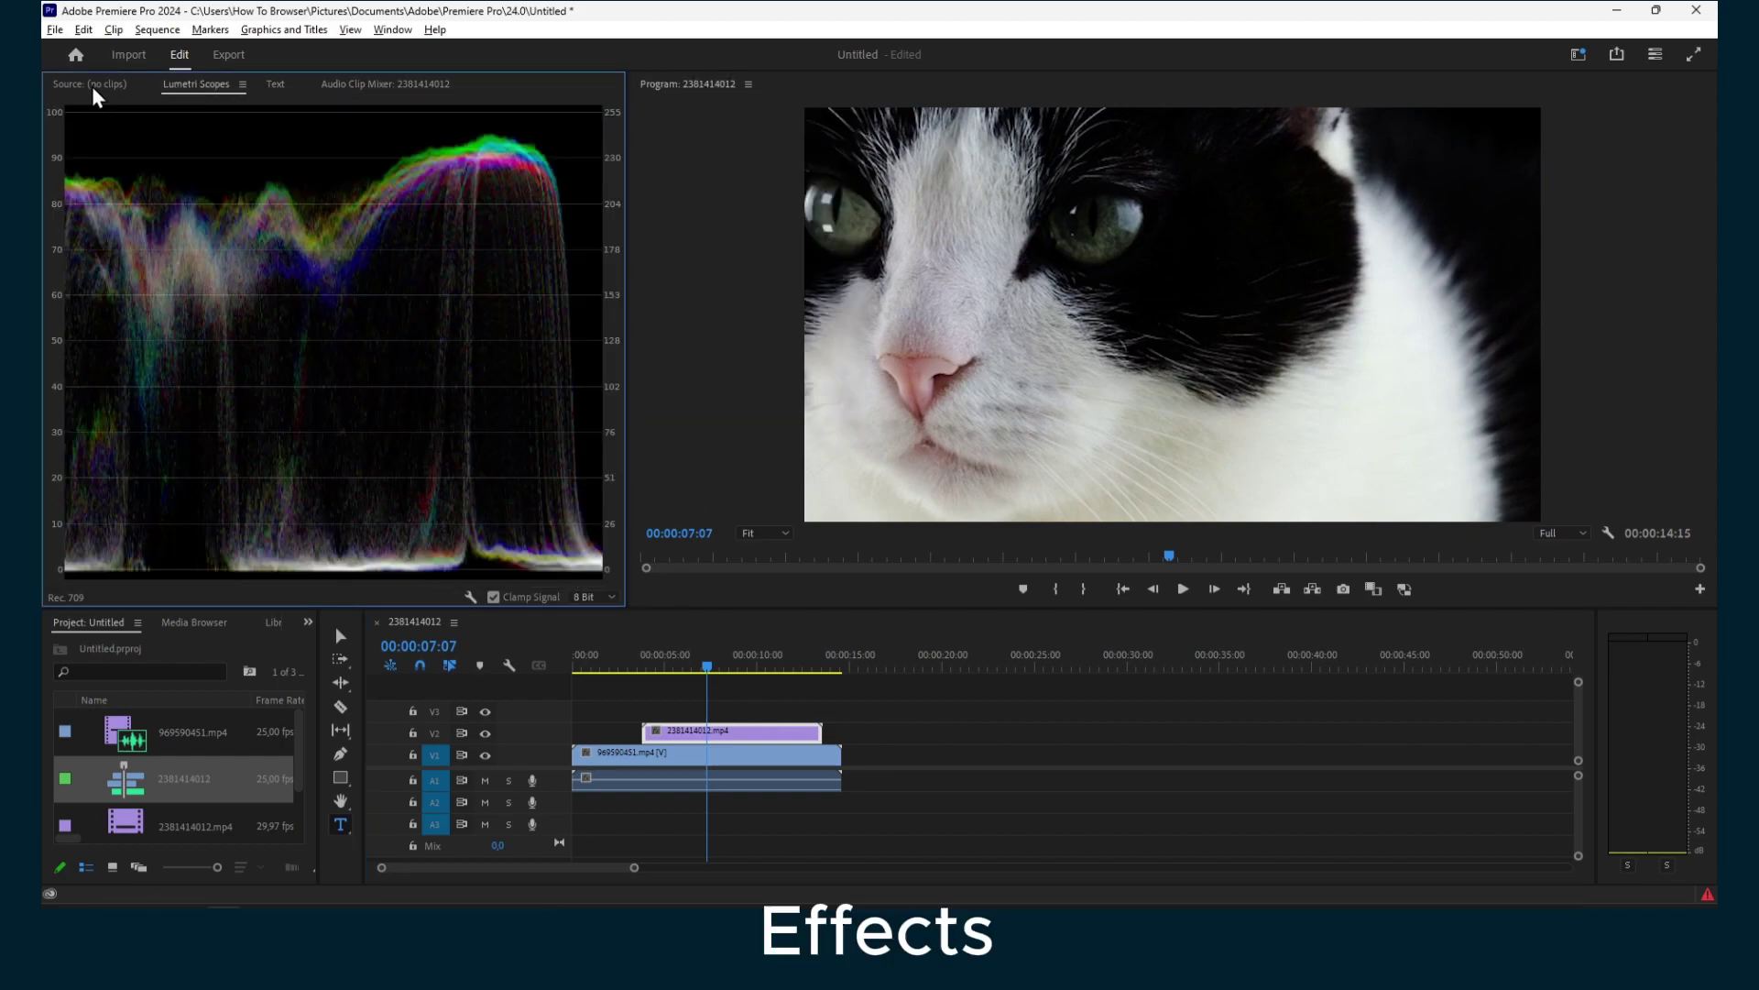
pyautogui.click(277, 84)
pyautogui.click(359, 85)
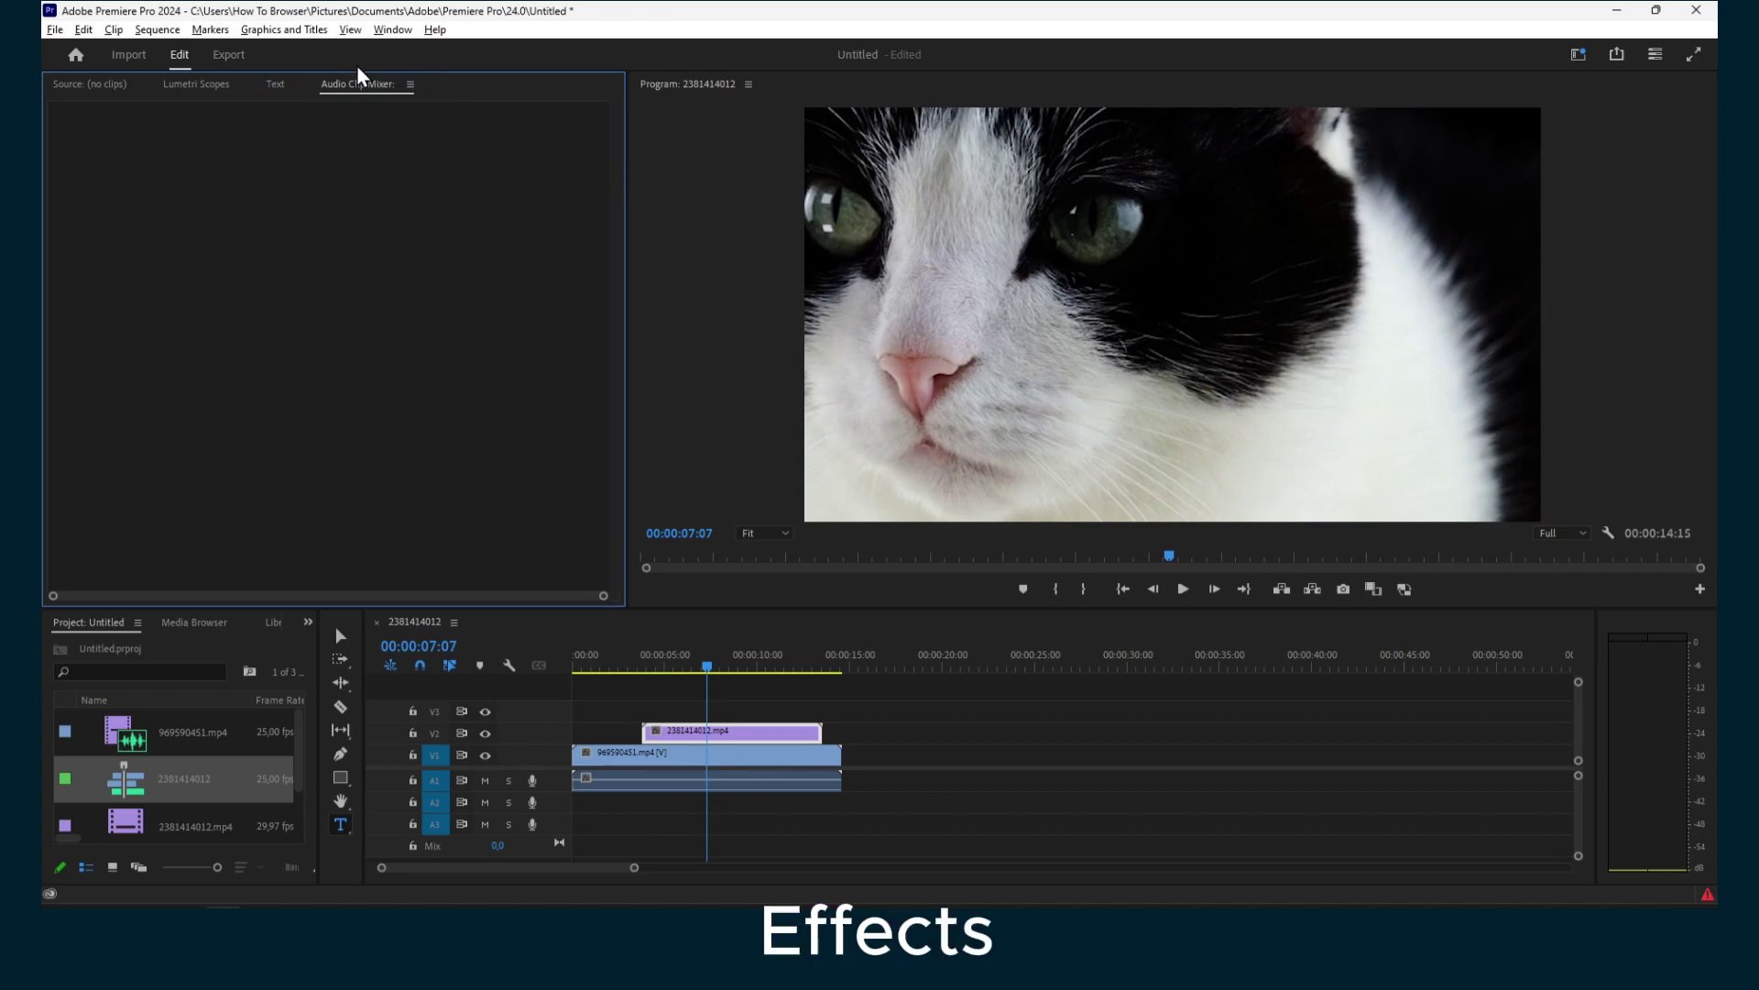
# Show the Effect Controls for the selected clip 2381414012.mp4.
pyautogui.click(393, 31)
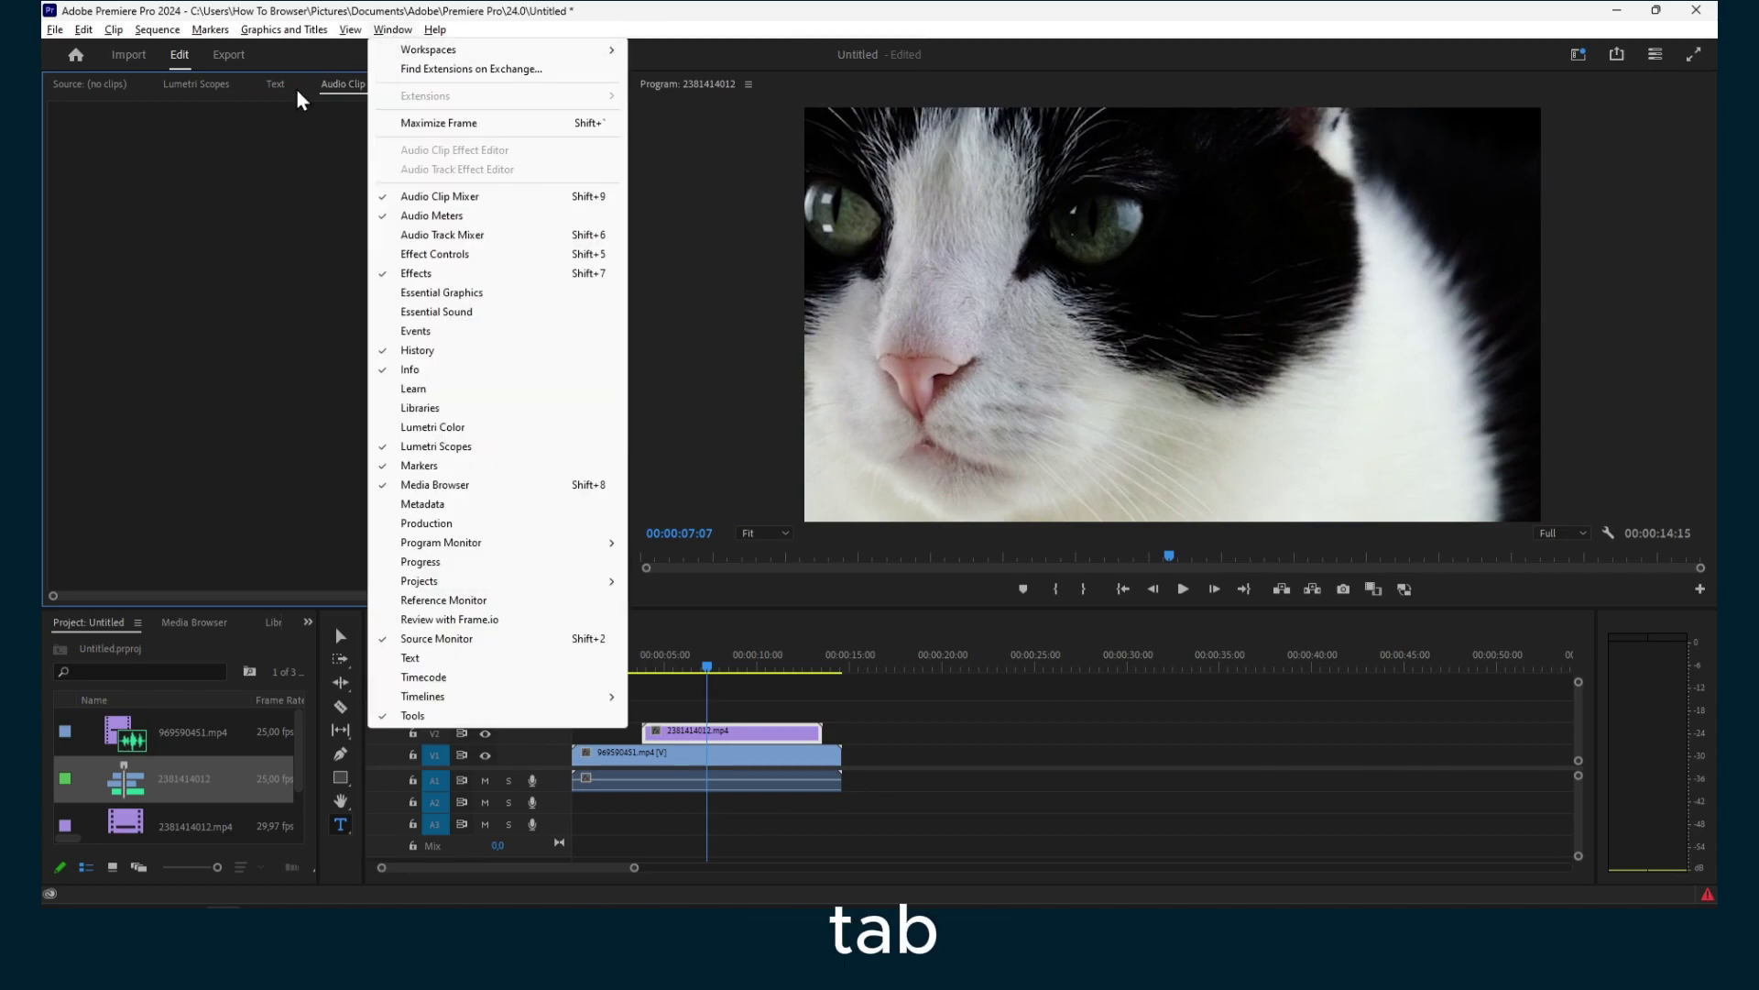
pyautogui.click(388, 34)
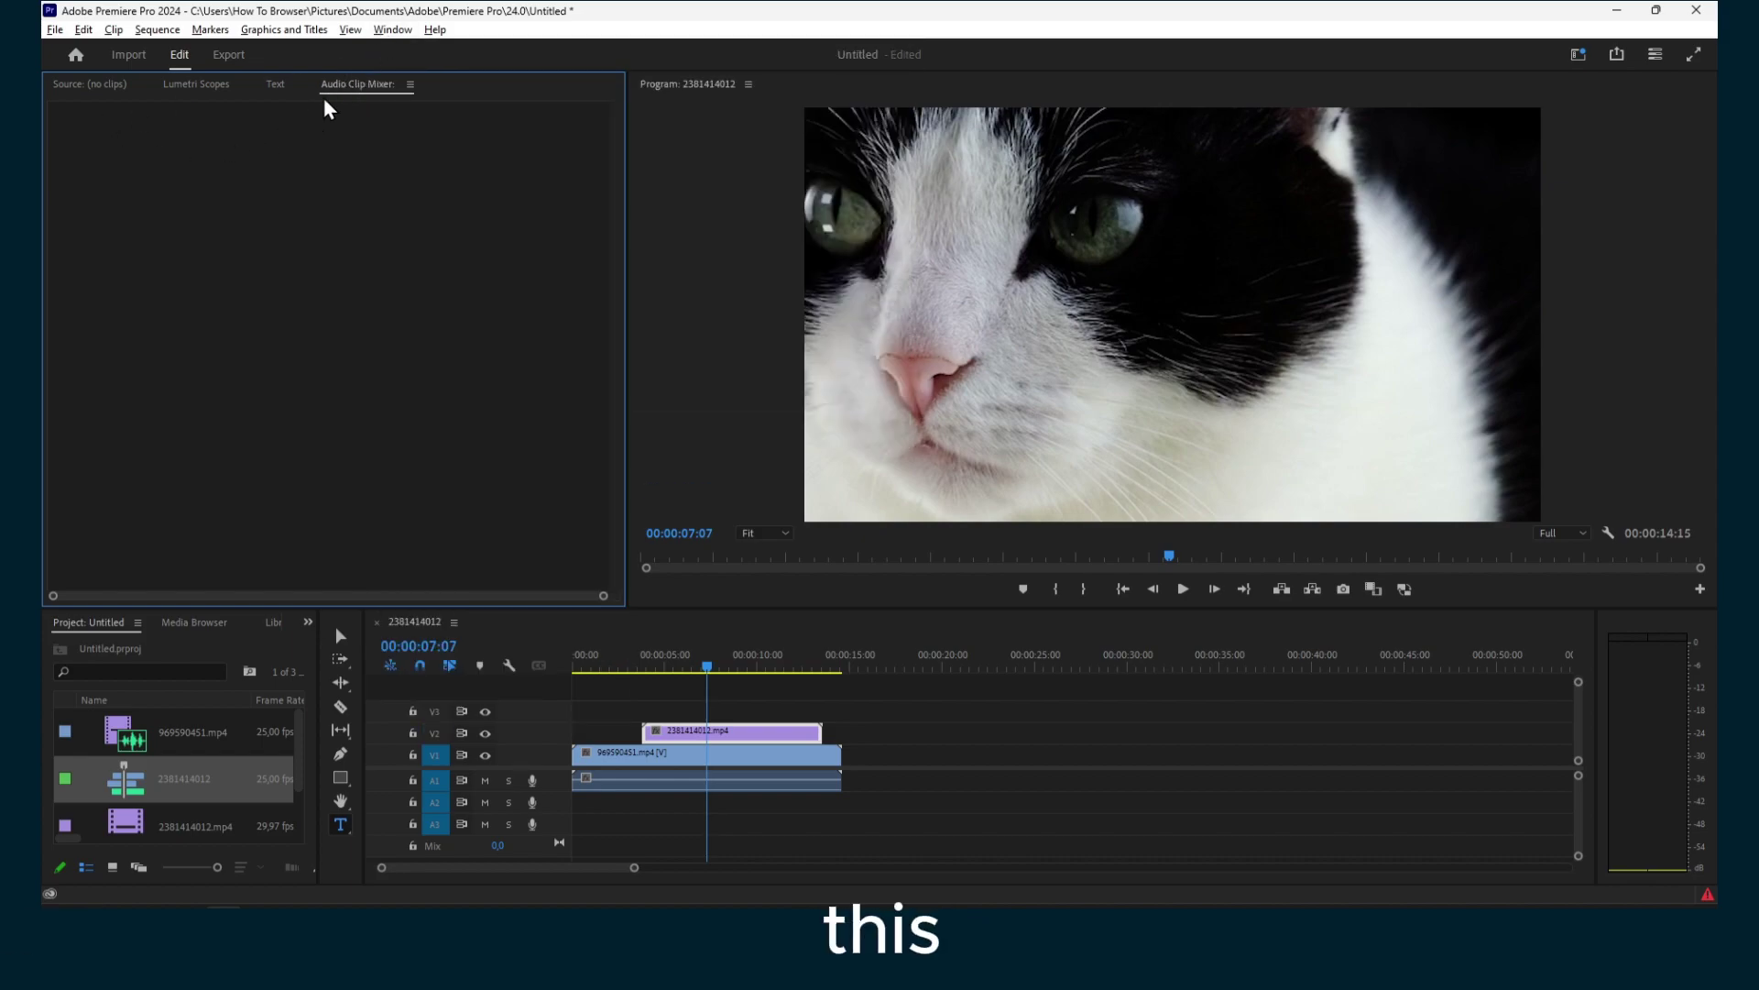
pyautogui.click(393, 29)
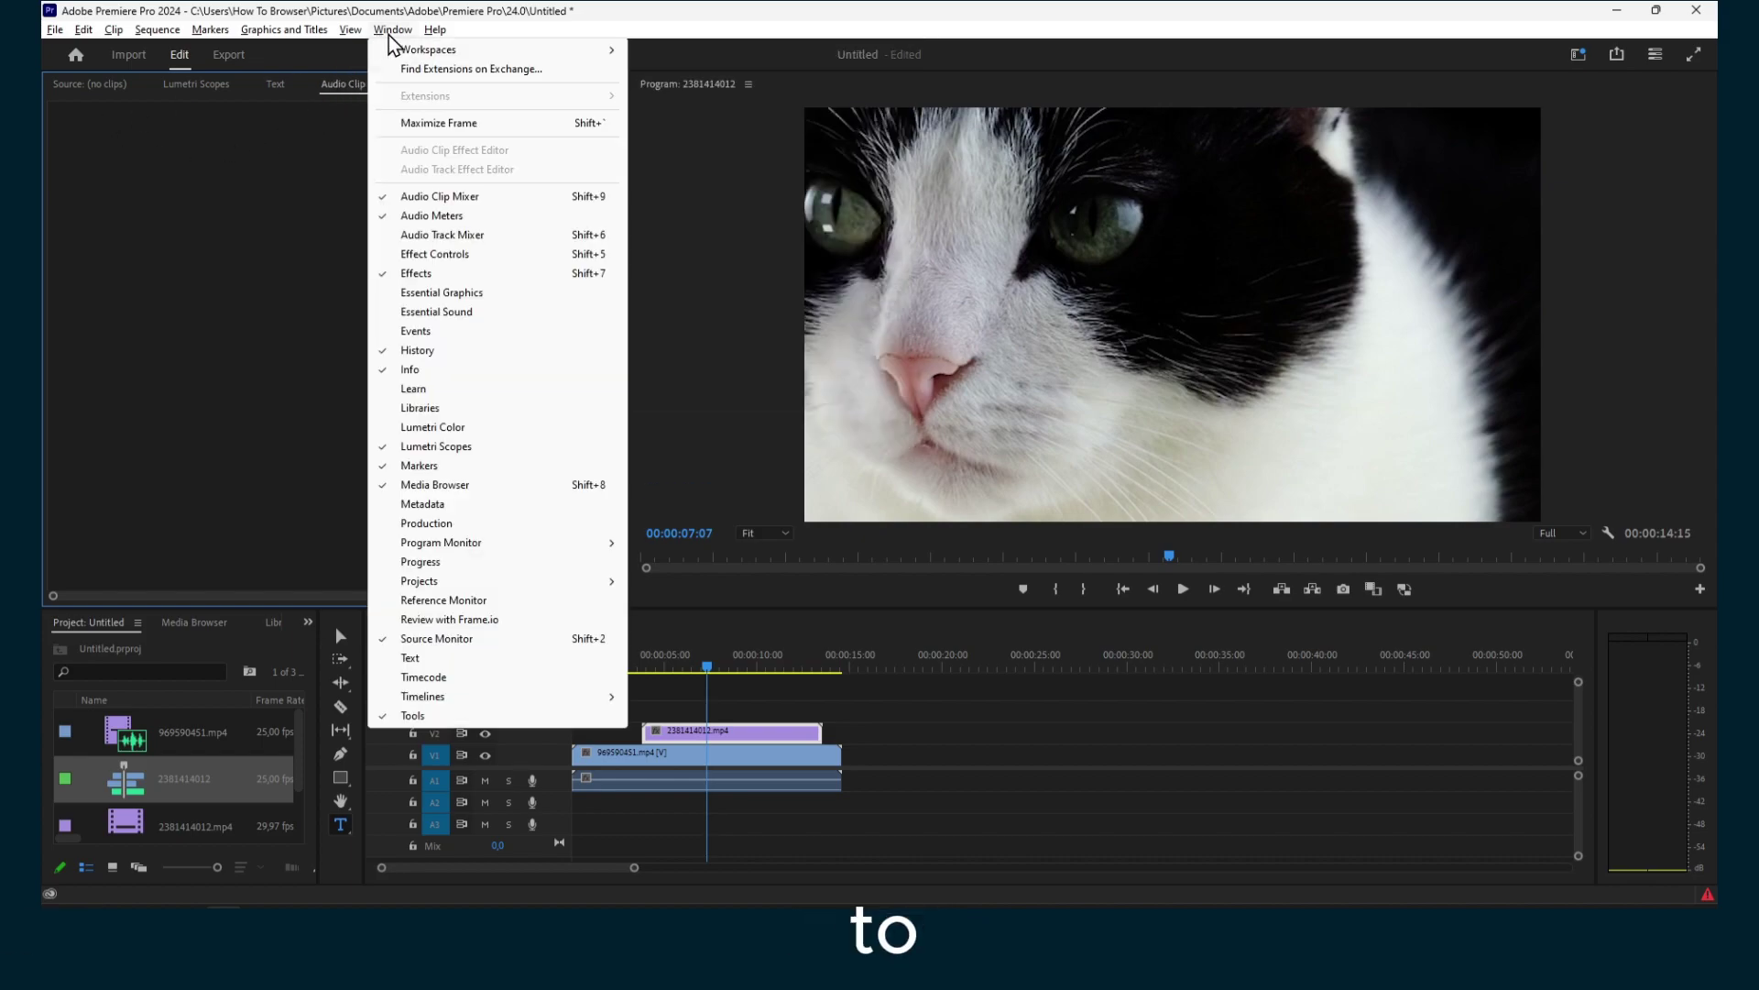
pyautogui.click(423, 259)
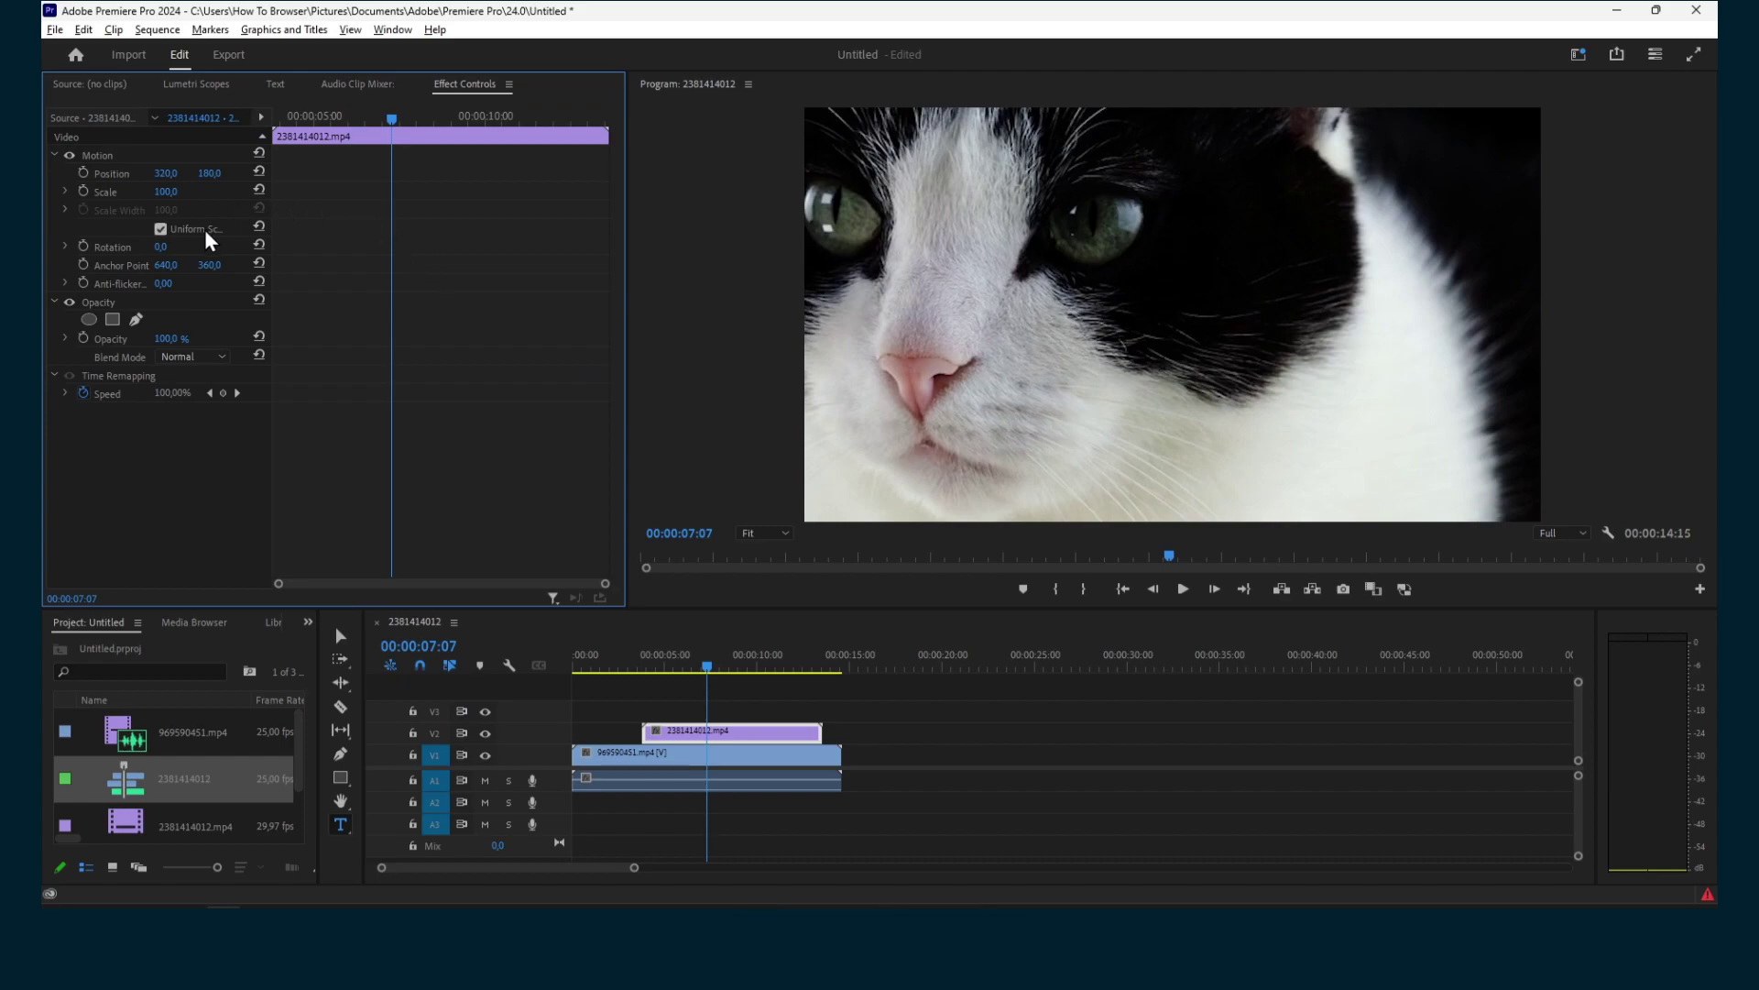
# Set the opacity blend mode of the upper clip 2381414012.mp4 to Screen.
pyautogui.moveTo(392, 118)
pyautogui.mouseDown()
pyautogui.moveTo(273, 125)
pyautogui.moveTo(417, 119)
pyautogui.moveTo(400, 123)
pyautogui.mouseUp()
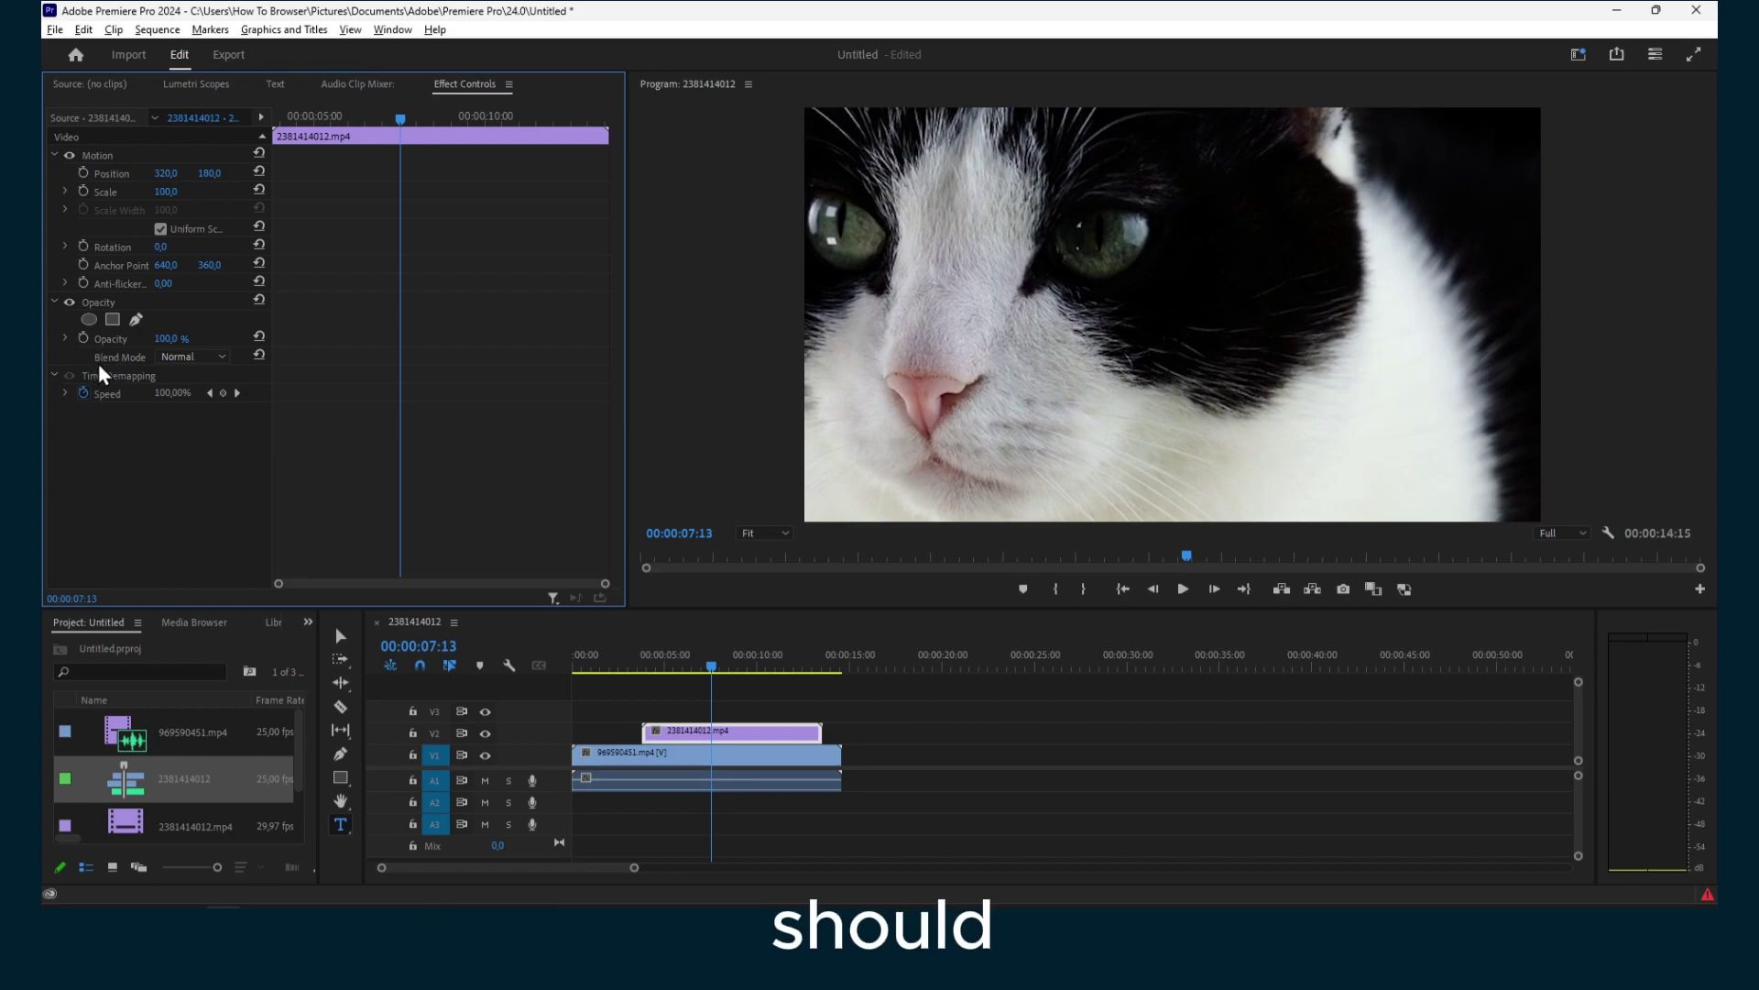
pyautogui.click(188, 358)
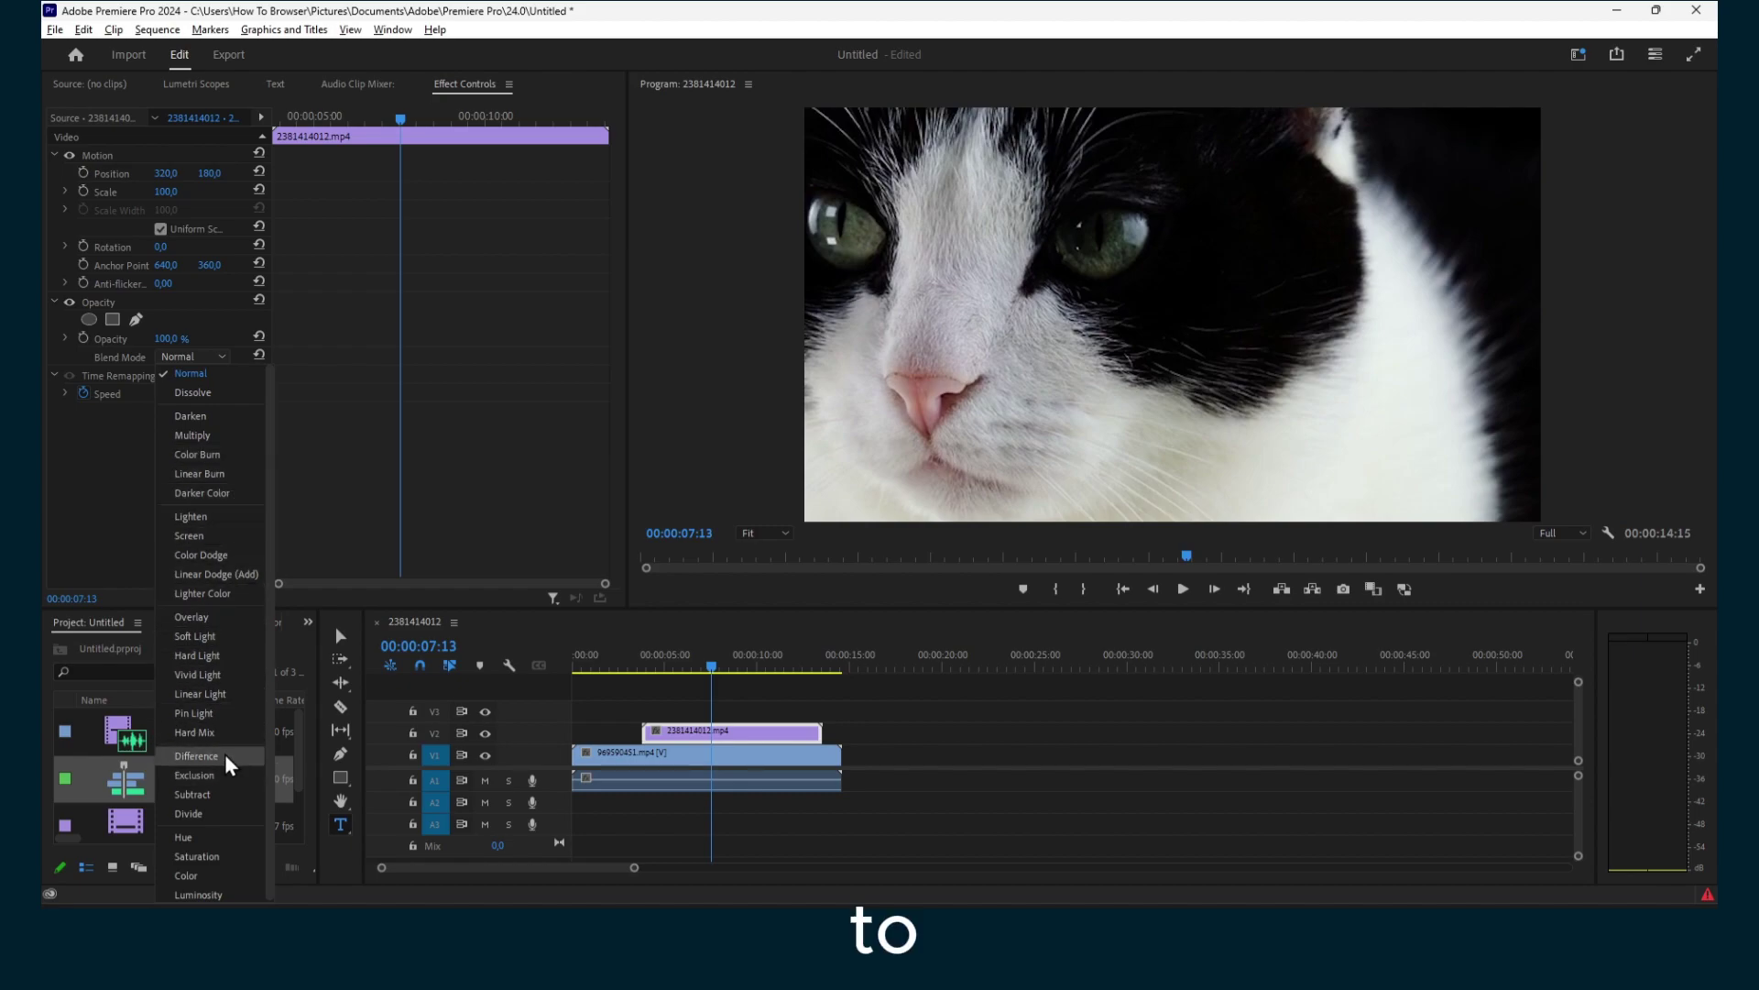
pyautogui.click(206, 539)
# Undo the stray text graphic and move the upper clip's image in the Program monitor to about 509, 198.
pyautogui.click(948, 389)
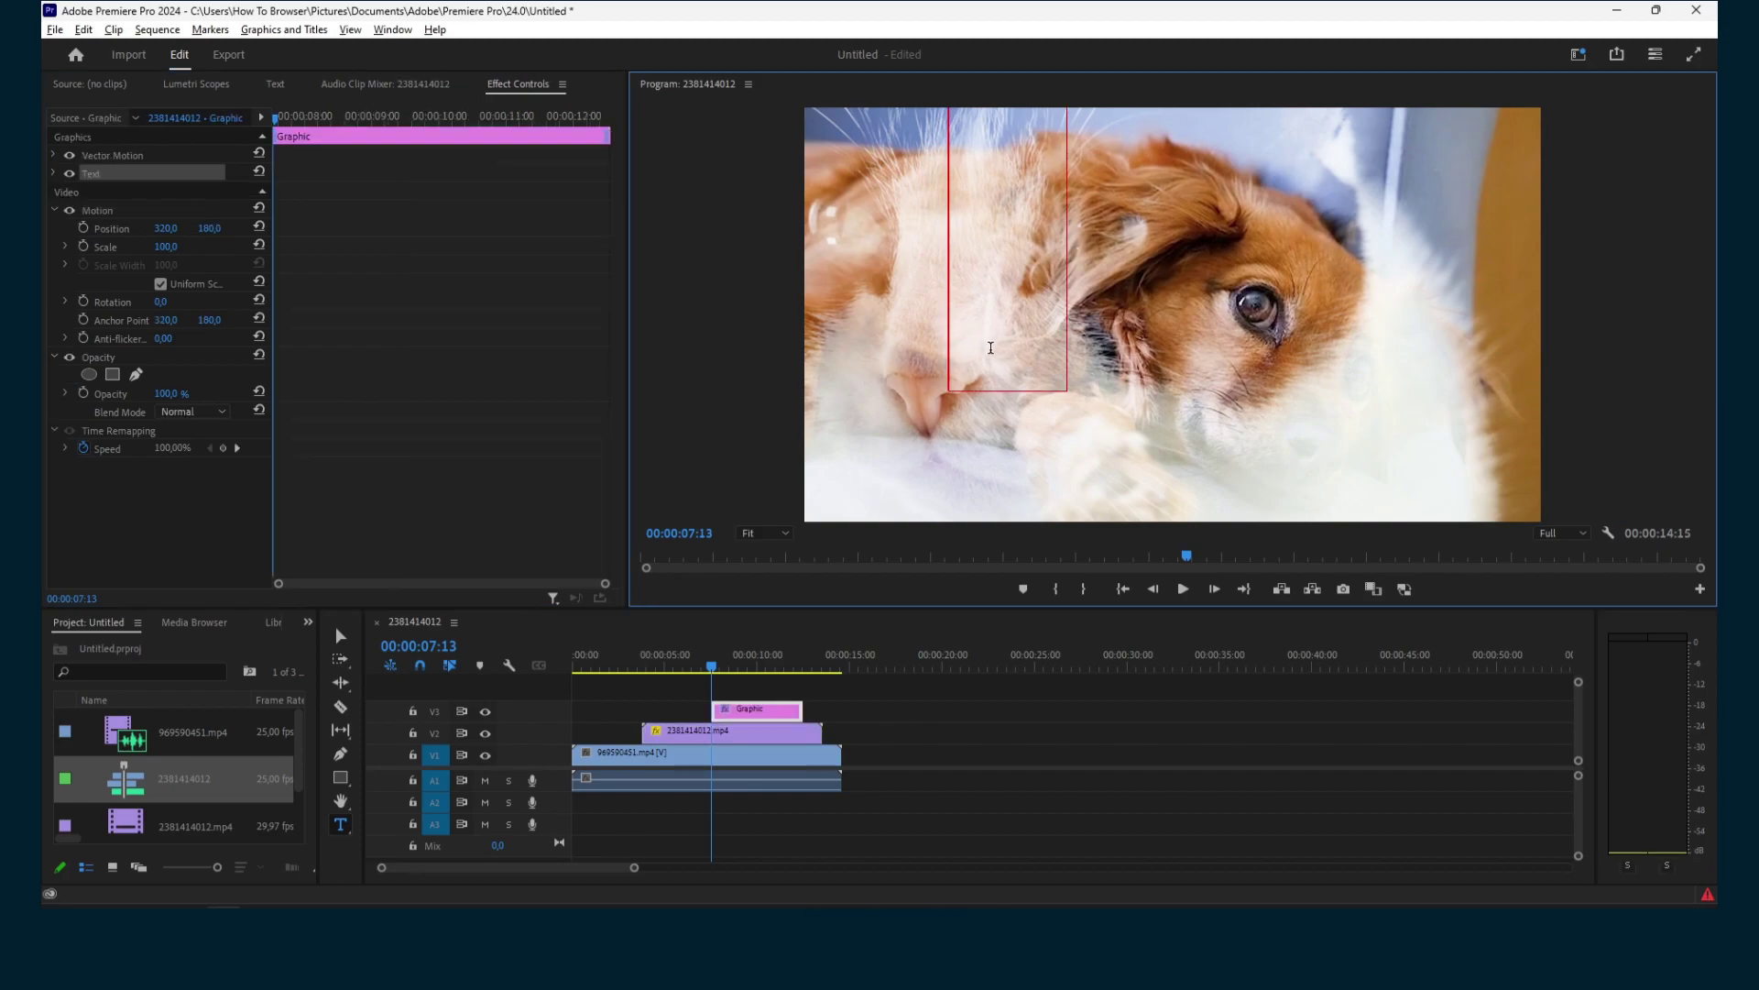
pyautogui.hotkey('ctrl', 'z')
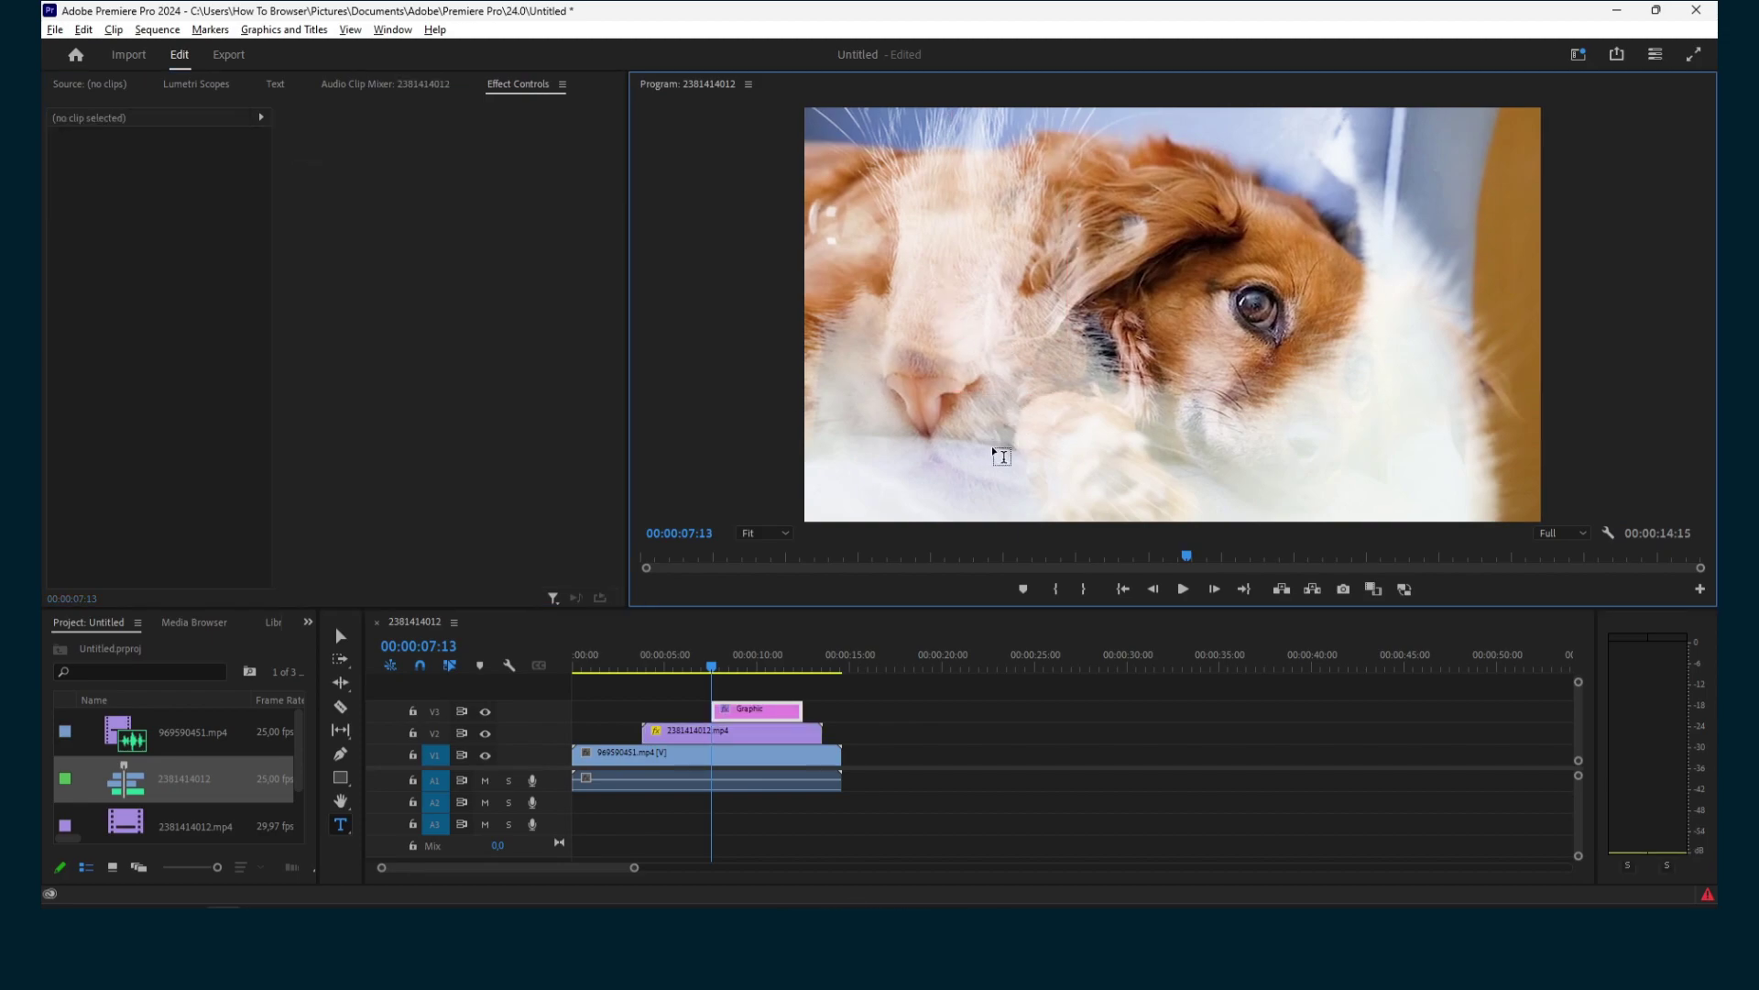
pyautogui.click(341, 636)
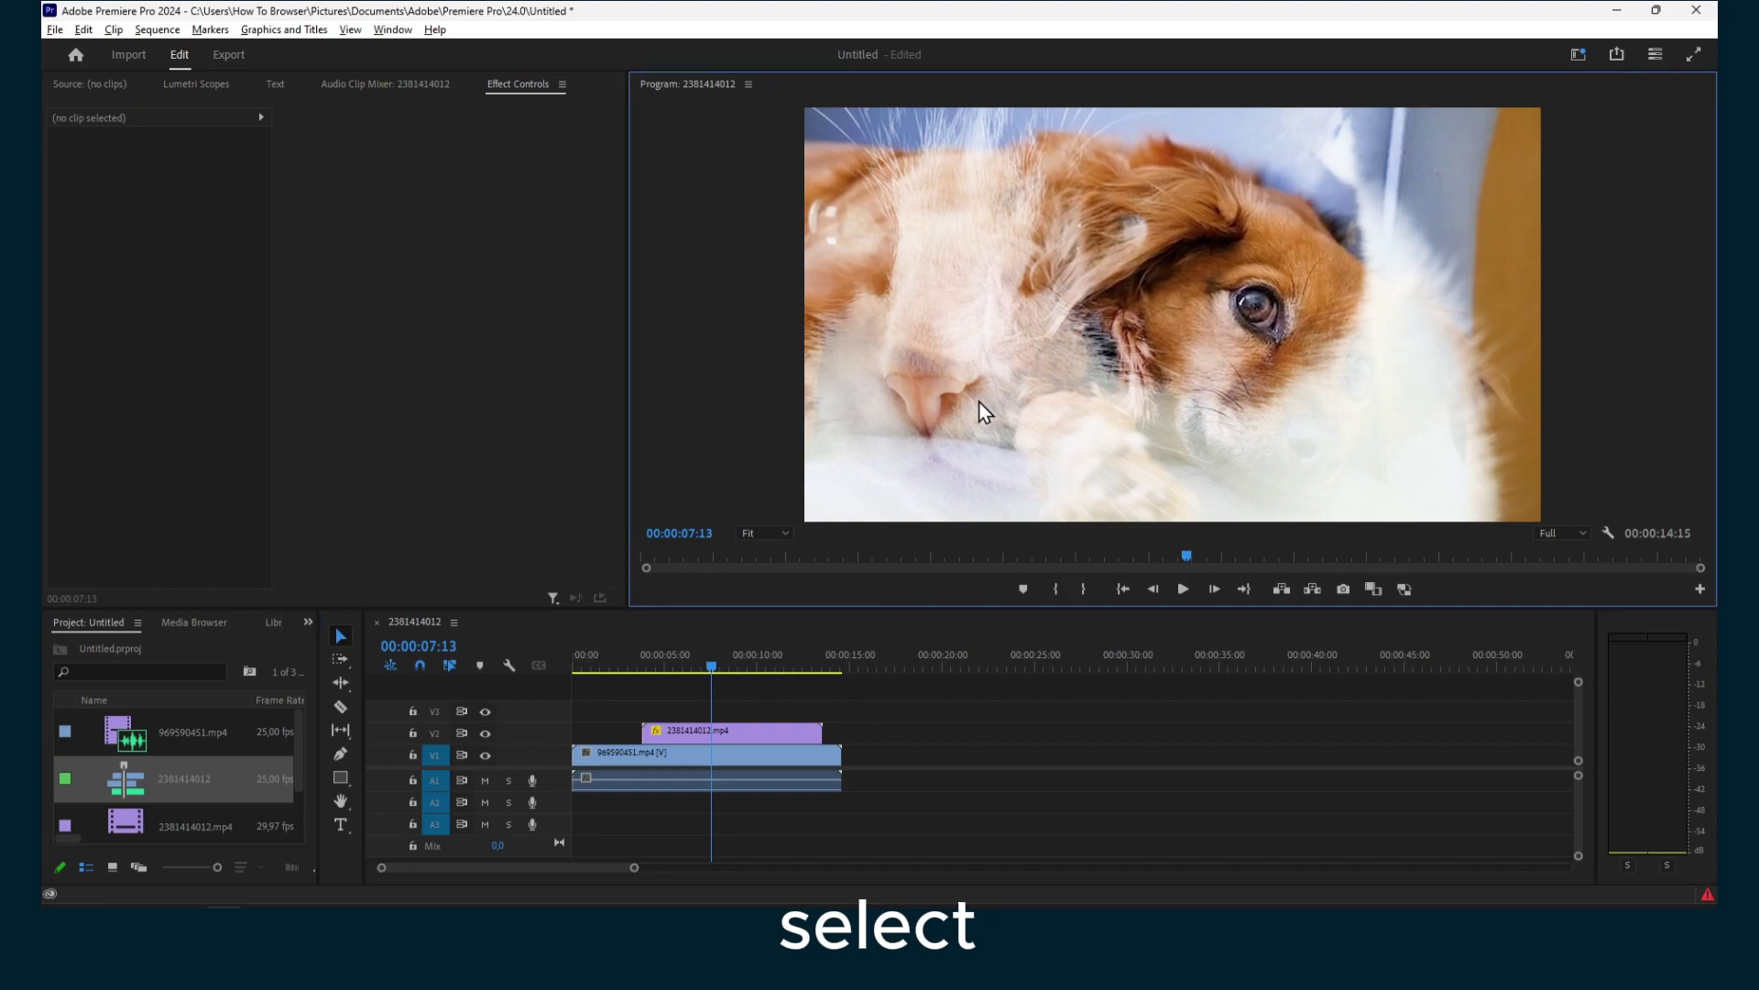
pyautogui.click(994, 377)
pyautogui.moveTo(1093, 339); pyautogui.dragTo(1258, 334)
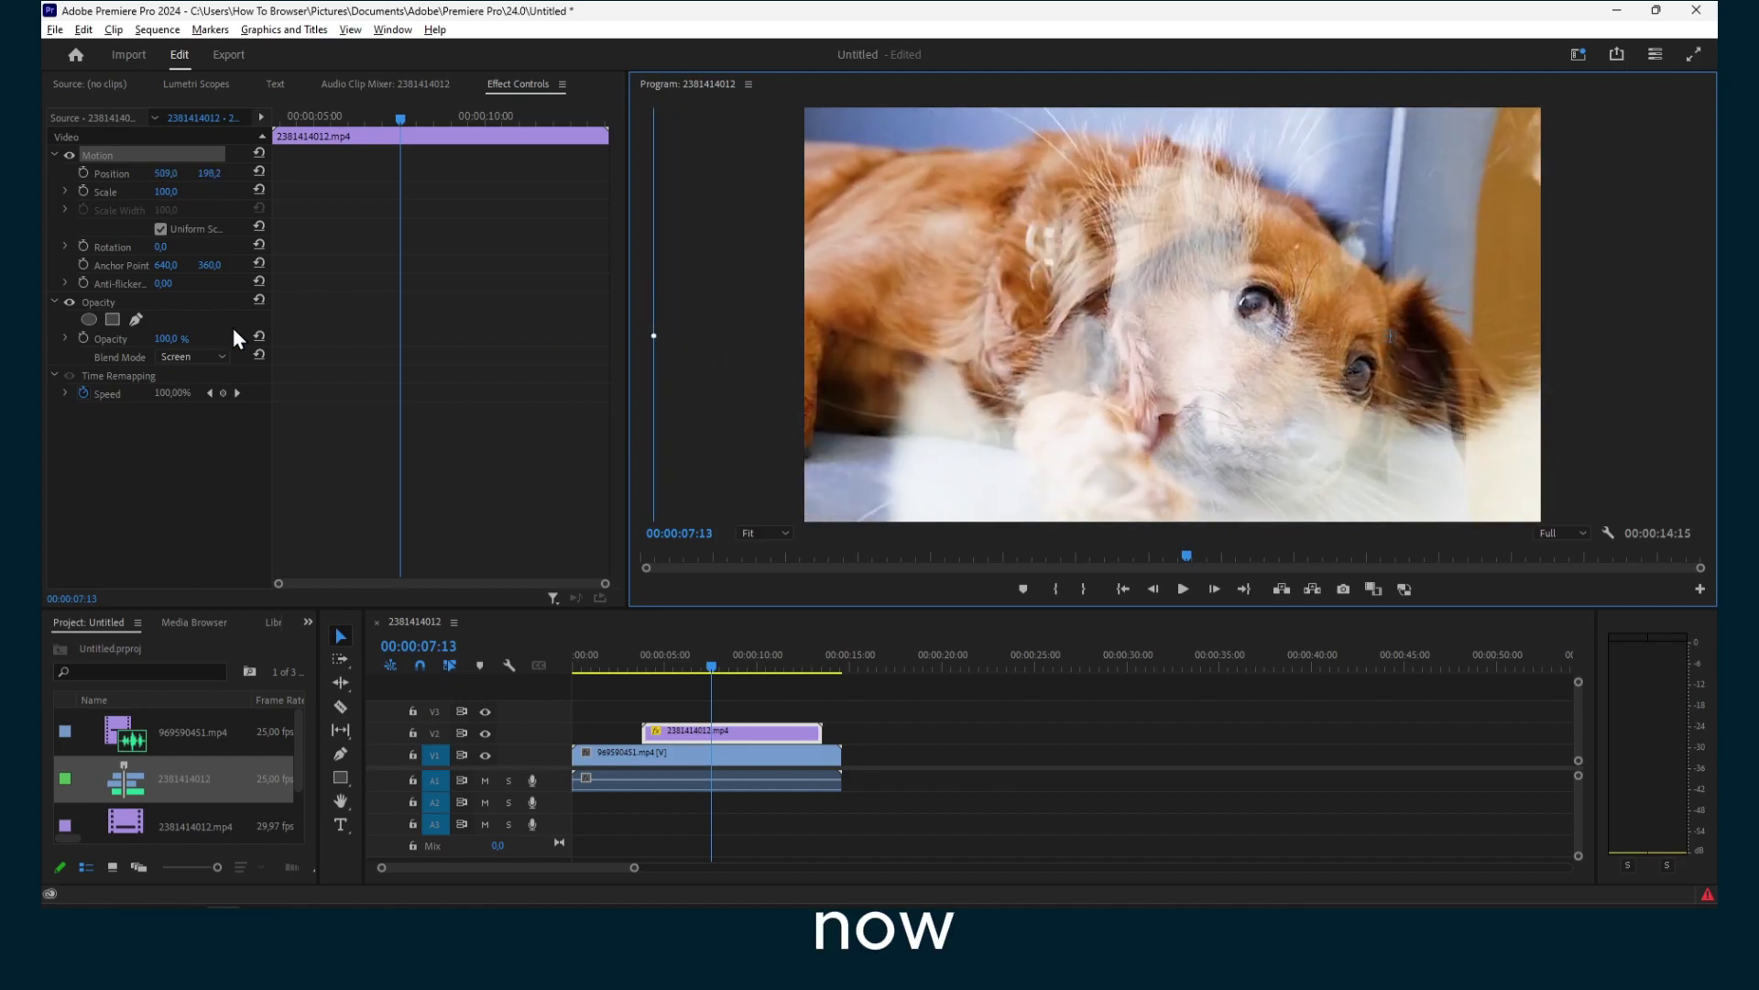
# Try other blend modes on the upper clip, including Multiply and Pin Light.
pyautogui.click(200, 355)
pyautogui.click(200, 356)
pyautogui.press('Down')
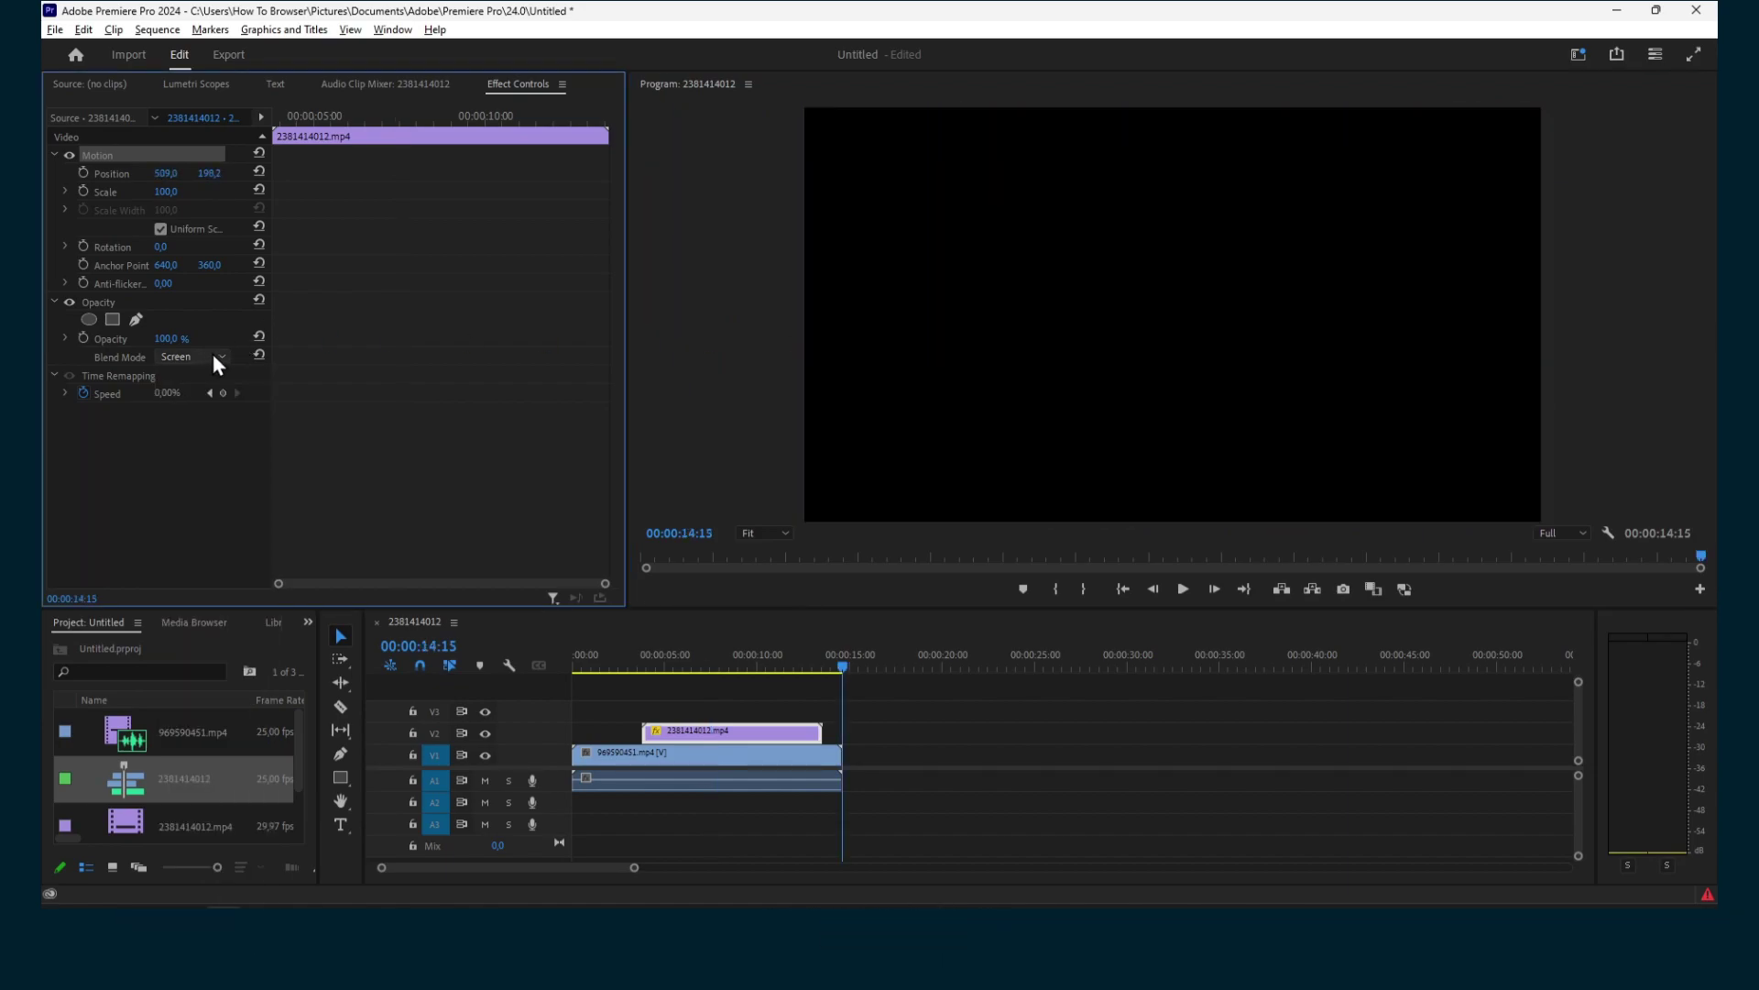
pyautogui.press('Up')
pyautogui.click(213, 354)
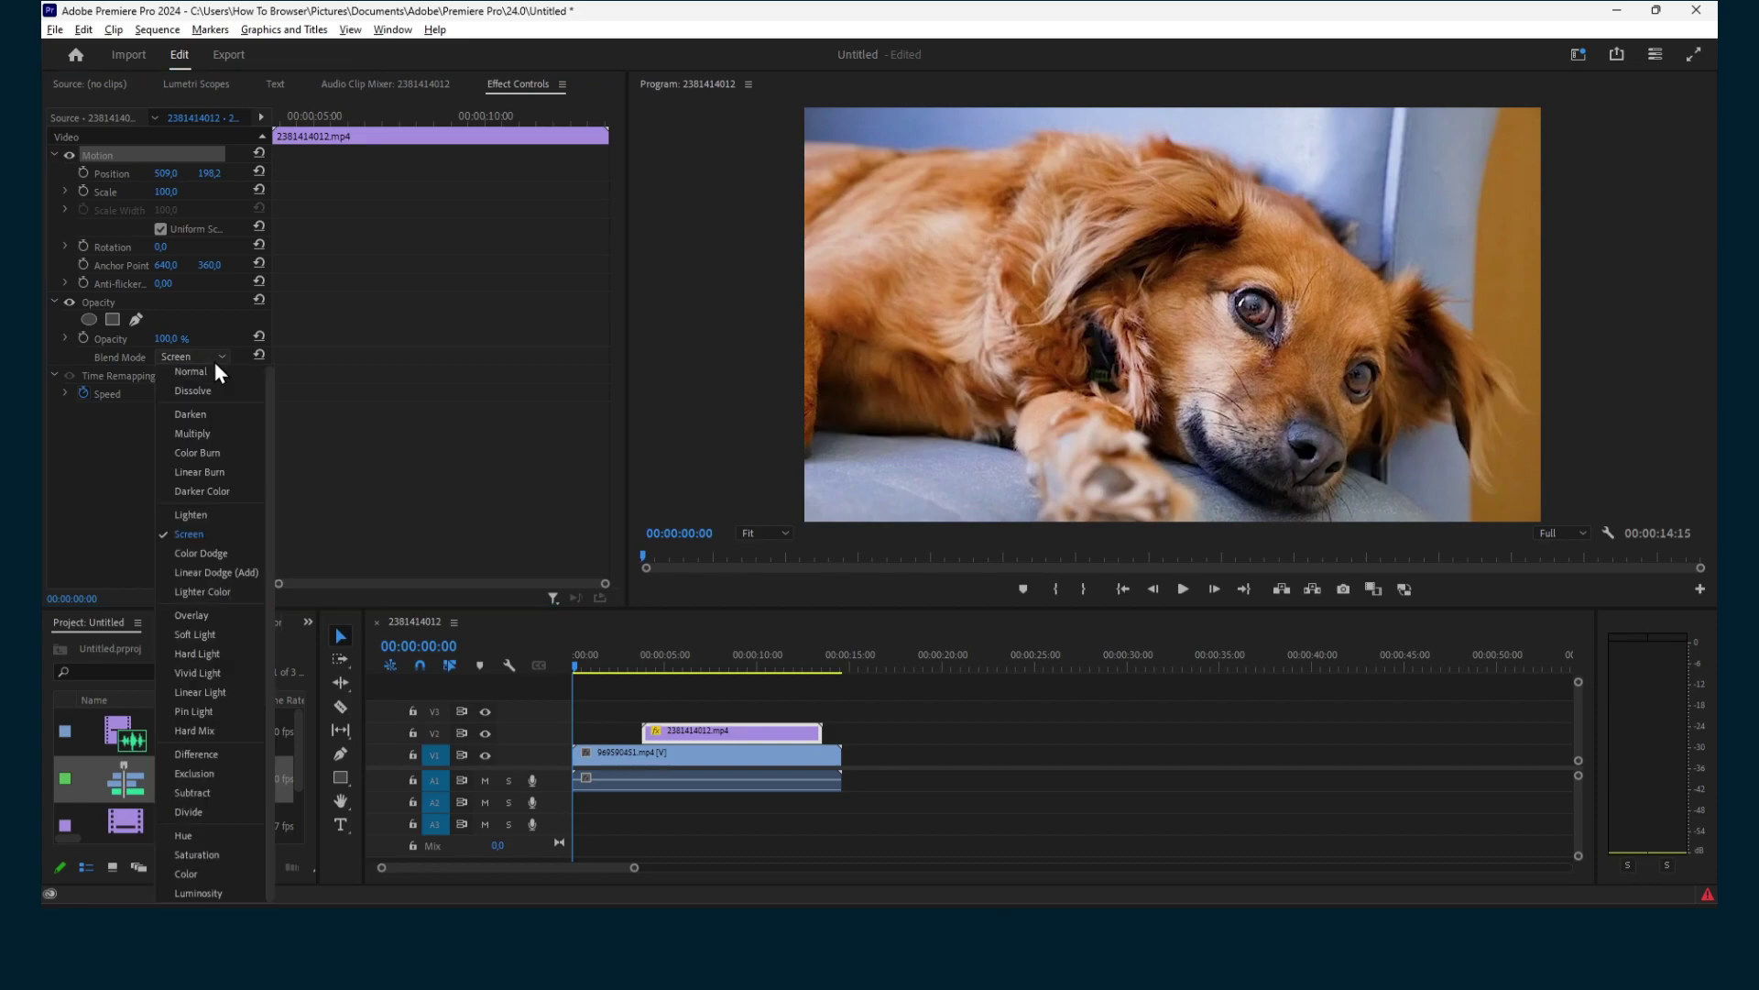
pyautogui.click(211, 371)
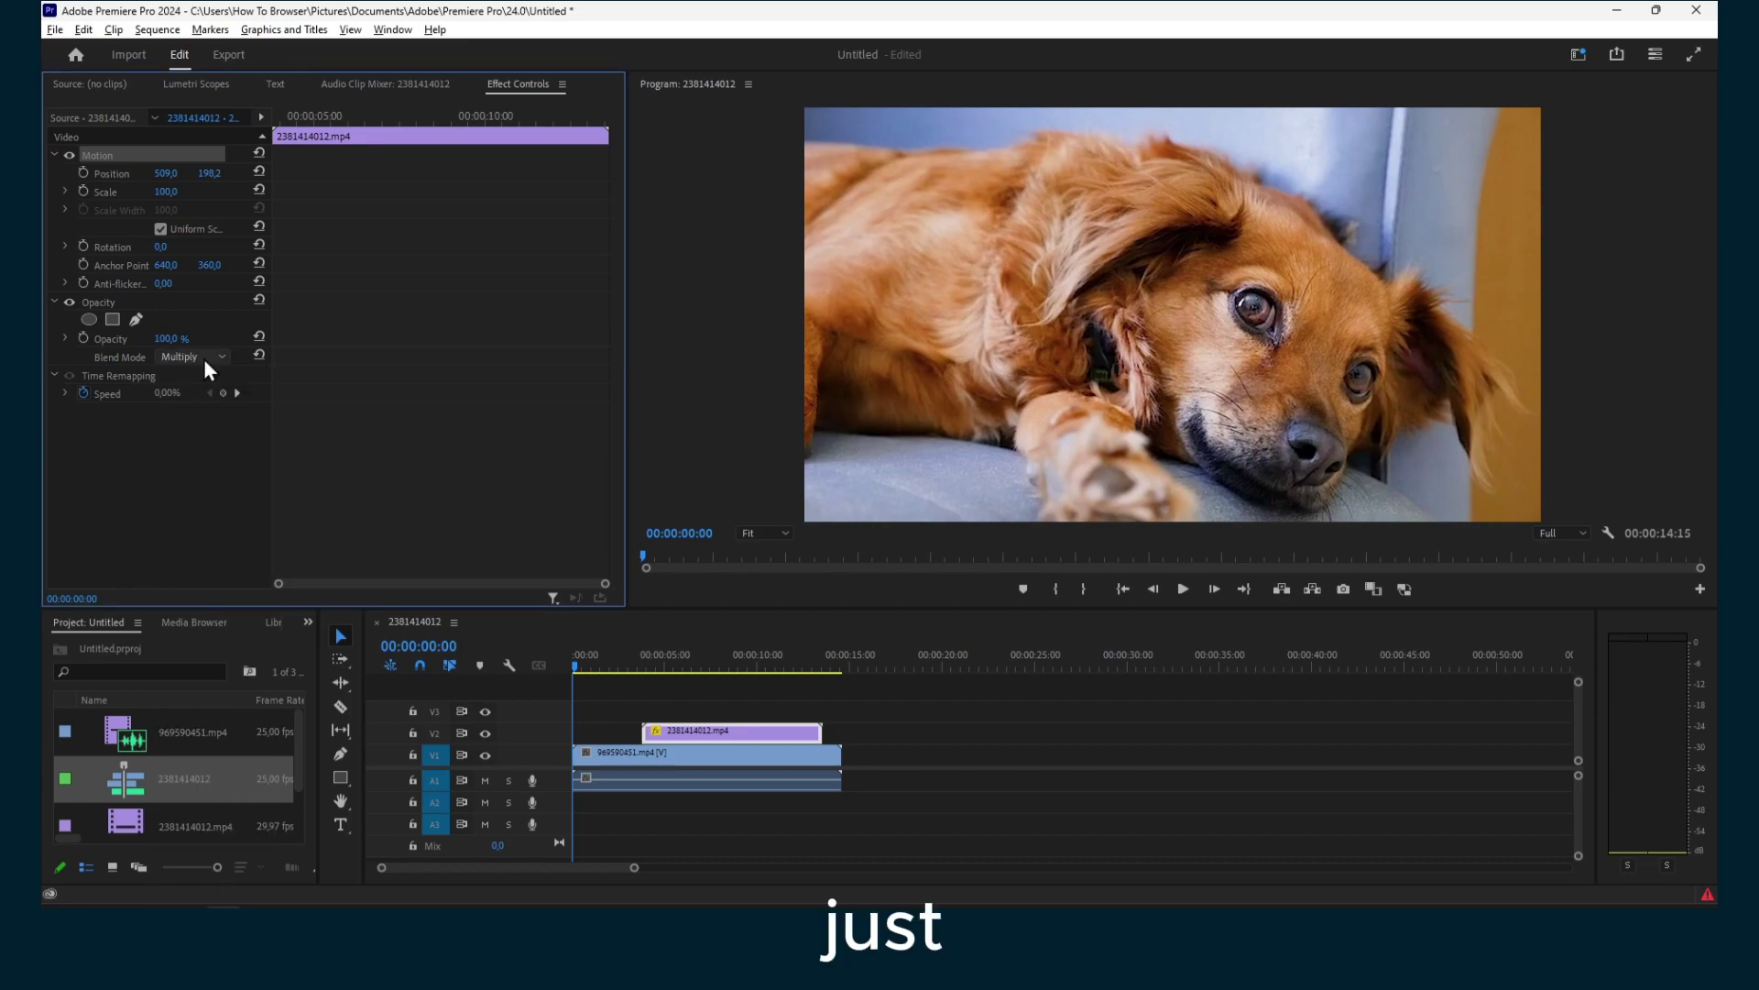
pyautogui.scroll(-5, 203, 359)
# With the playhead at 00:00:06:15, set the upper clip's blend mode to Darker Color and move its image to about 466, 239.
pyautogui.click(694, 656)
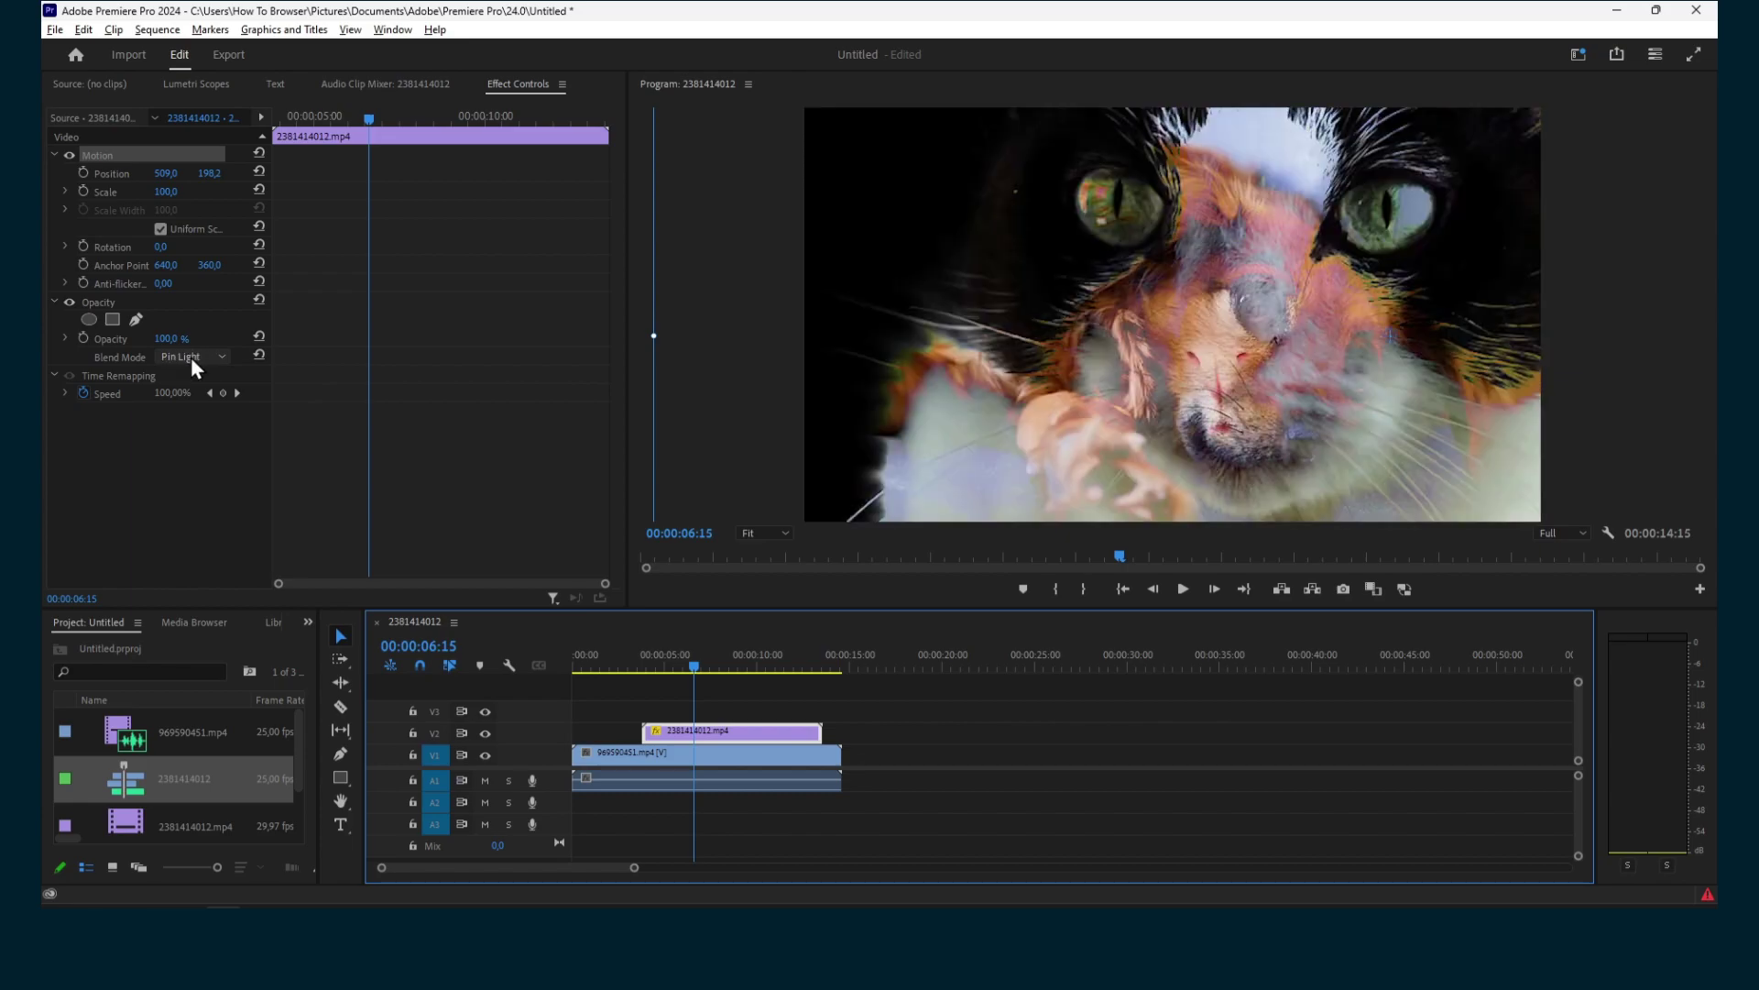
pyautogui.click(194, 361)
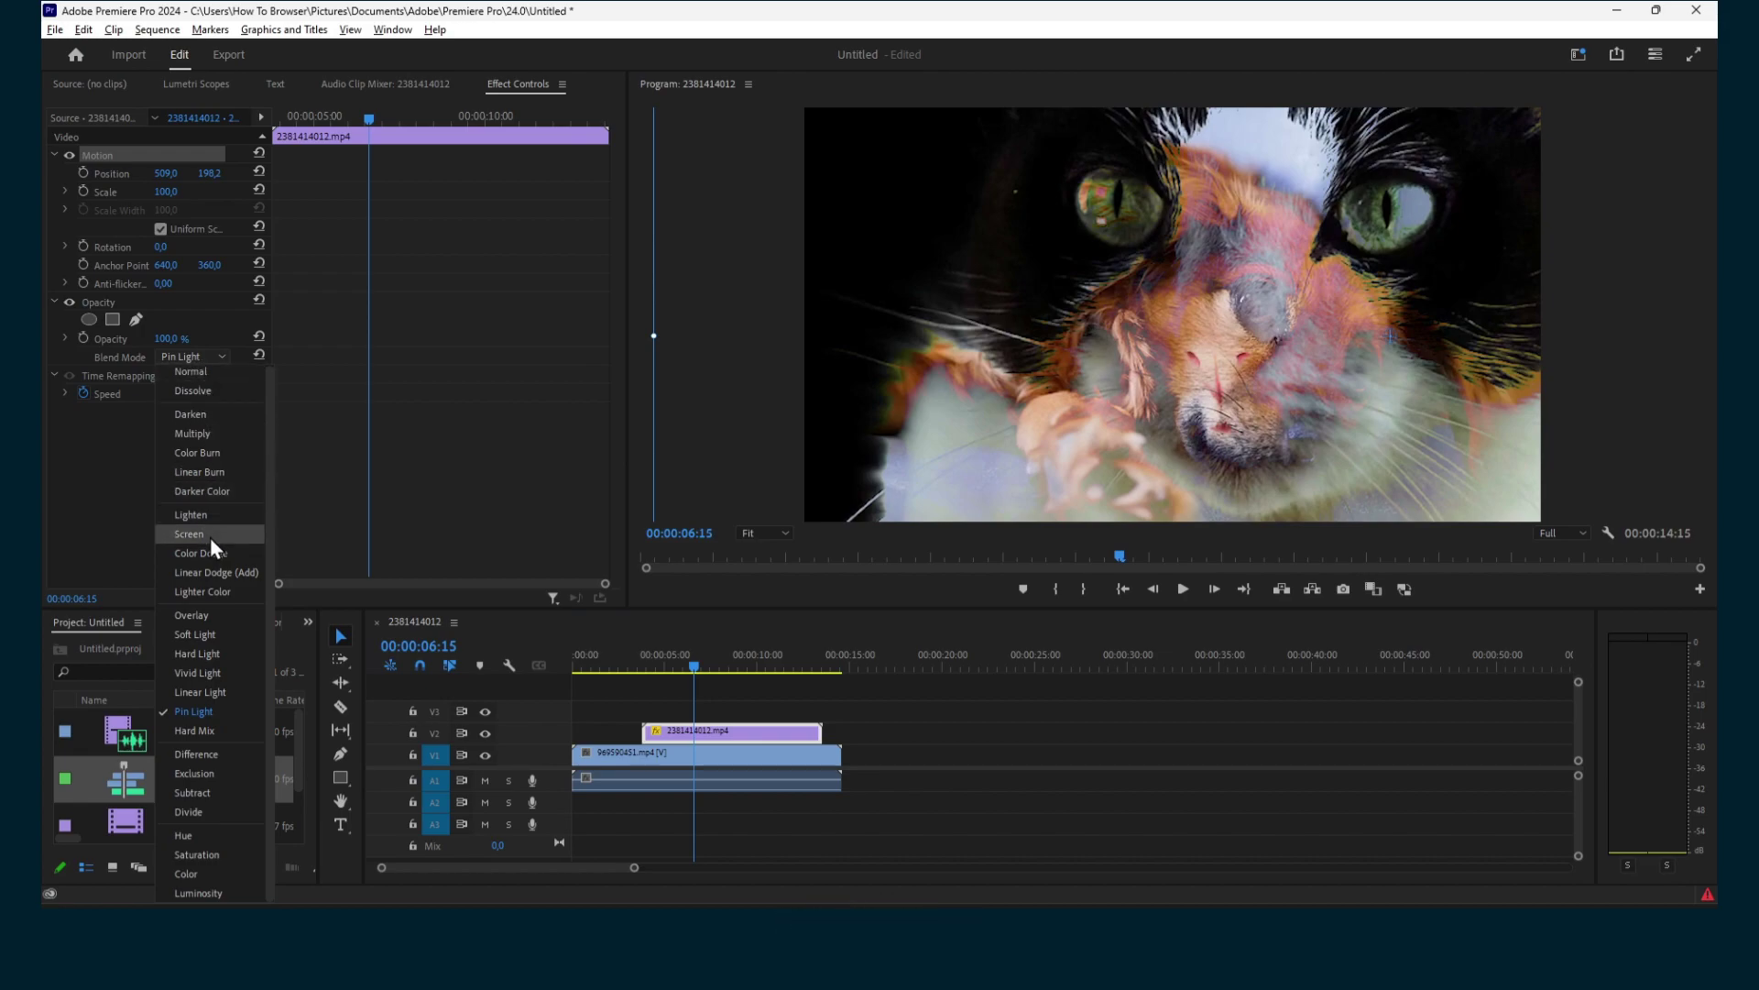
pyautogui.click(204, 493)
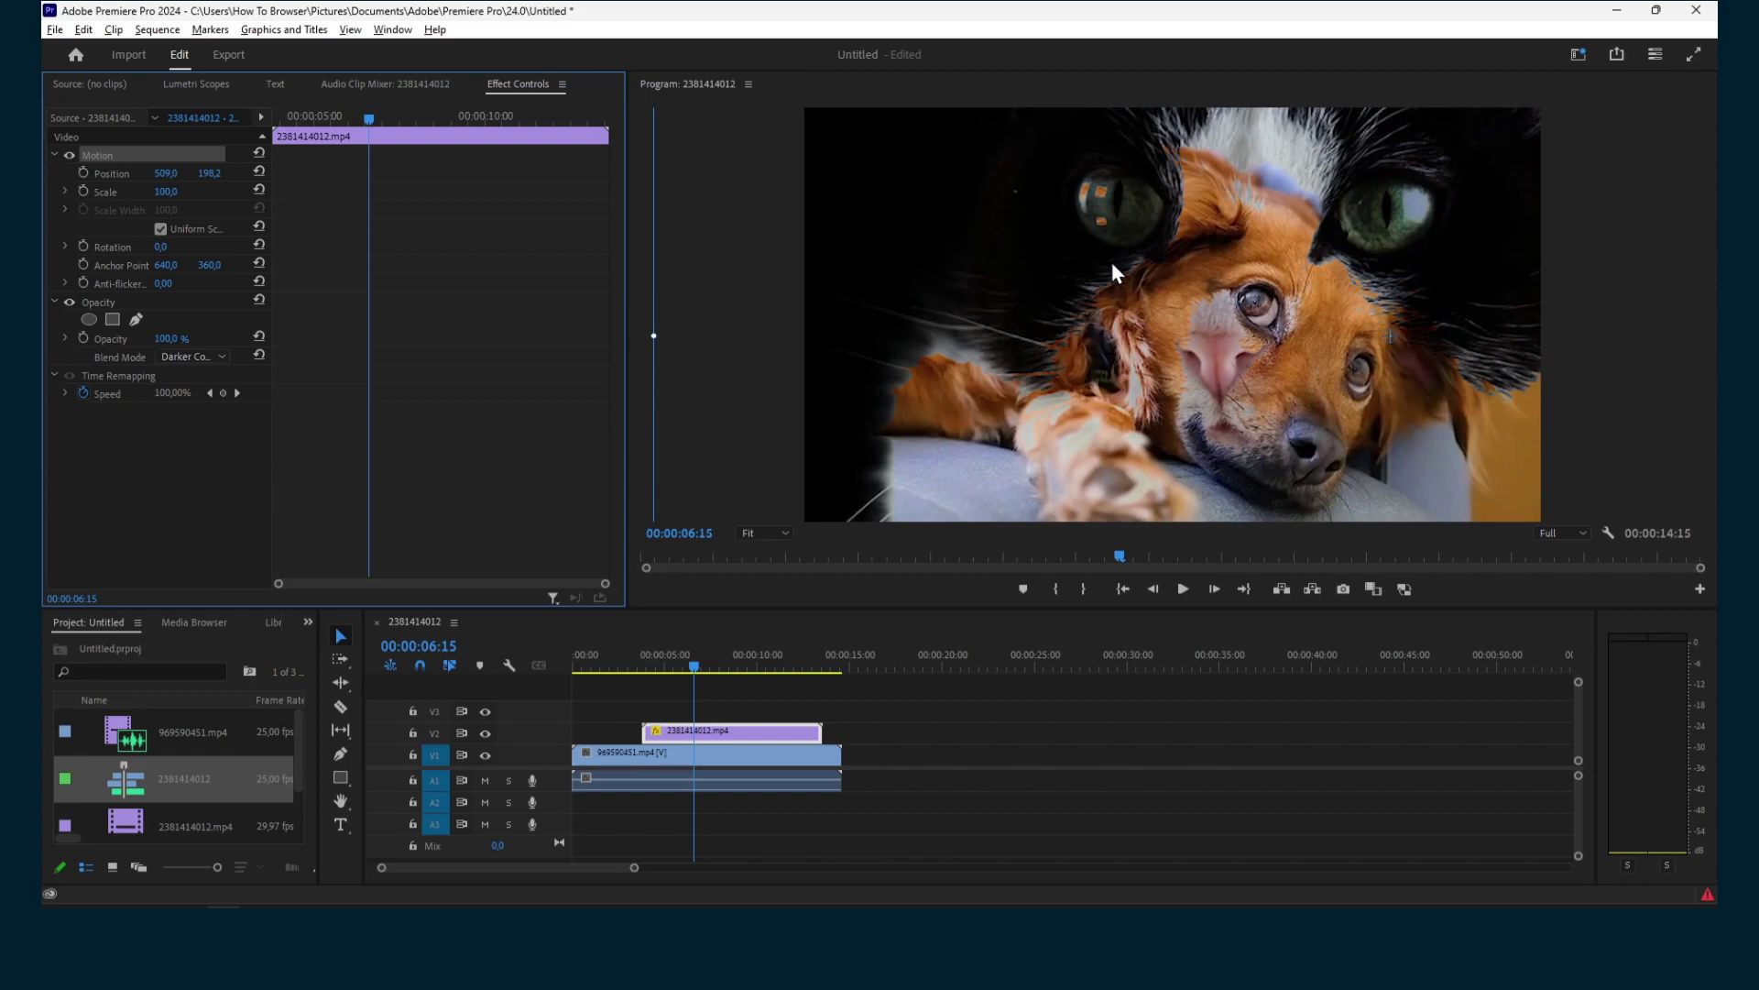
pyautogui.moveTo(1114, 271); pyautogui.dragTo(977, 306)
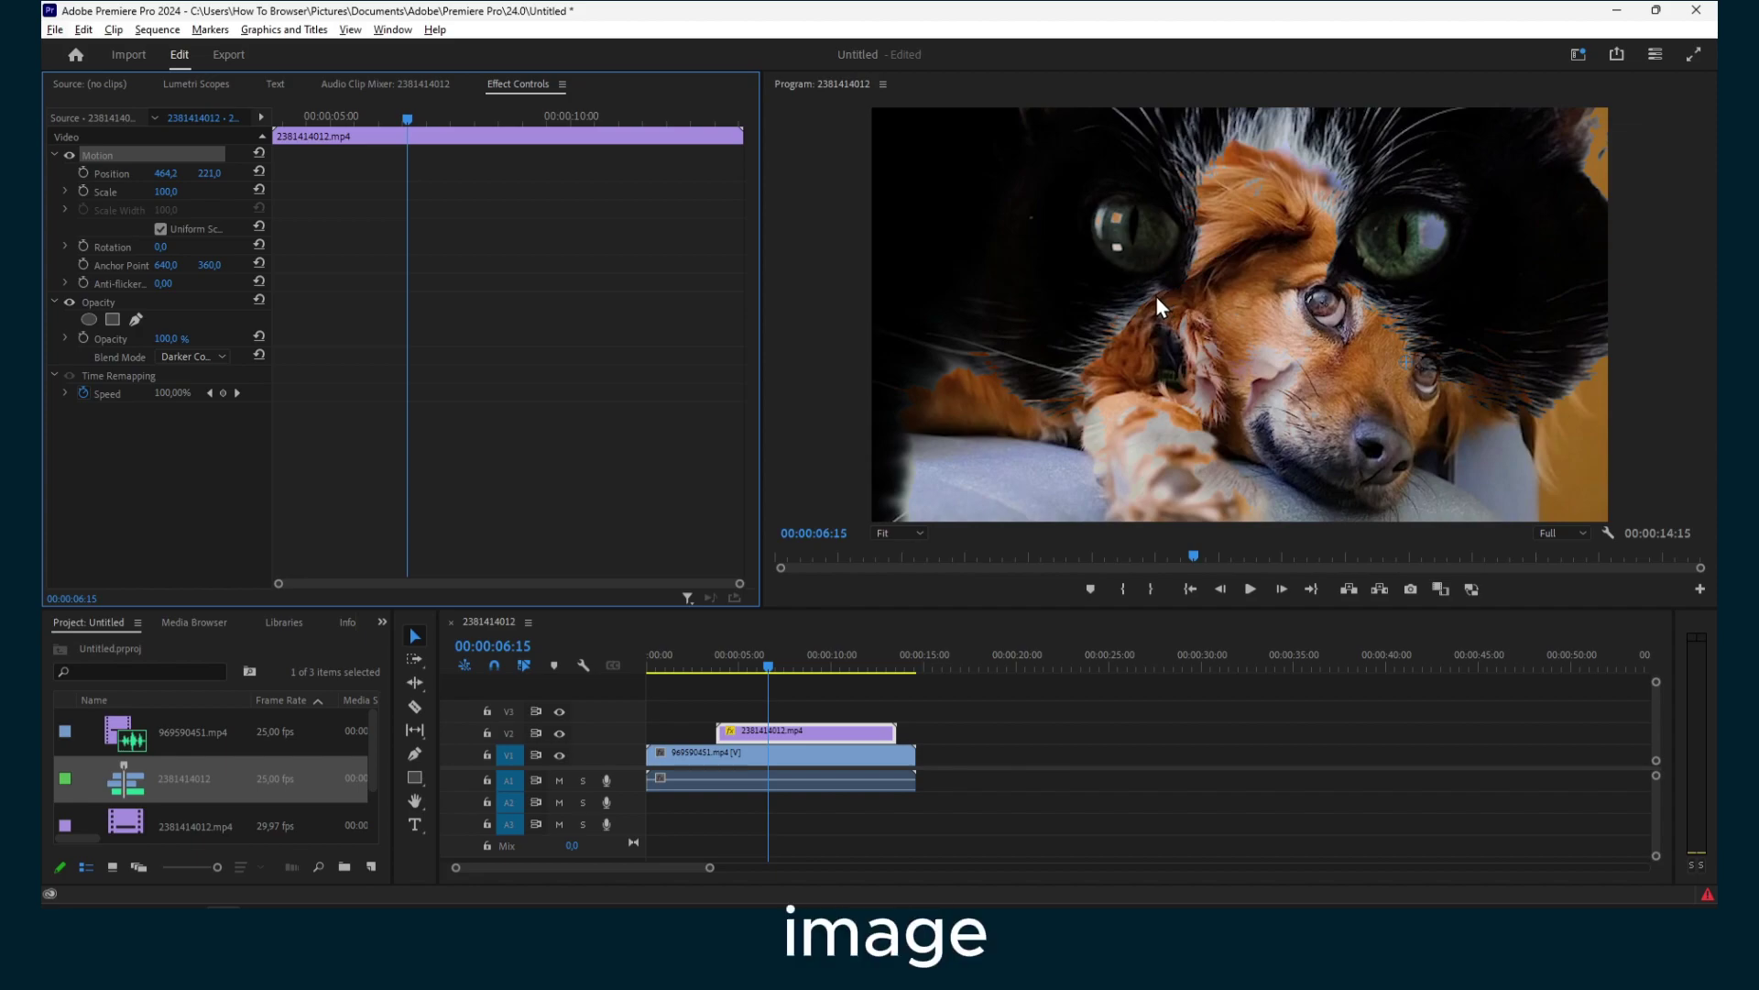
pyautogui.moveTo(1157, 295)
pyautogui.mouseDown()
pyautogui.moveTo(1052, 297)
pyautogui.moveTo(1180, 286)
pyautogui.moveTo(1136, 284)
pyautogui.mouseUp()
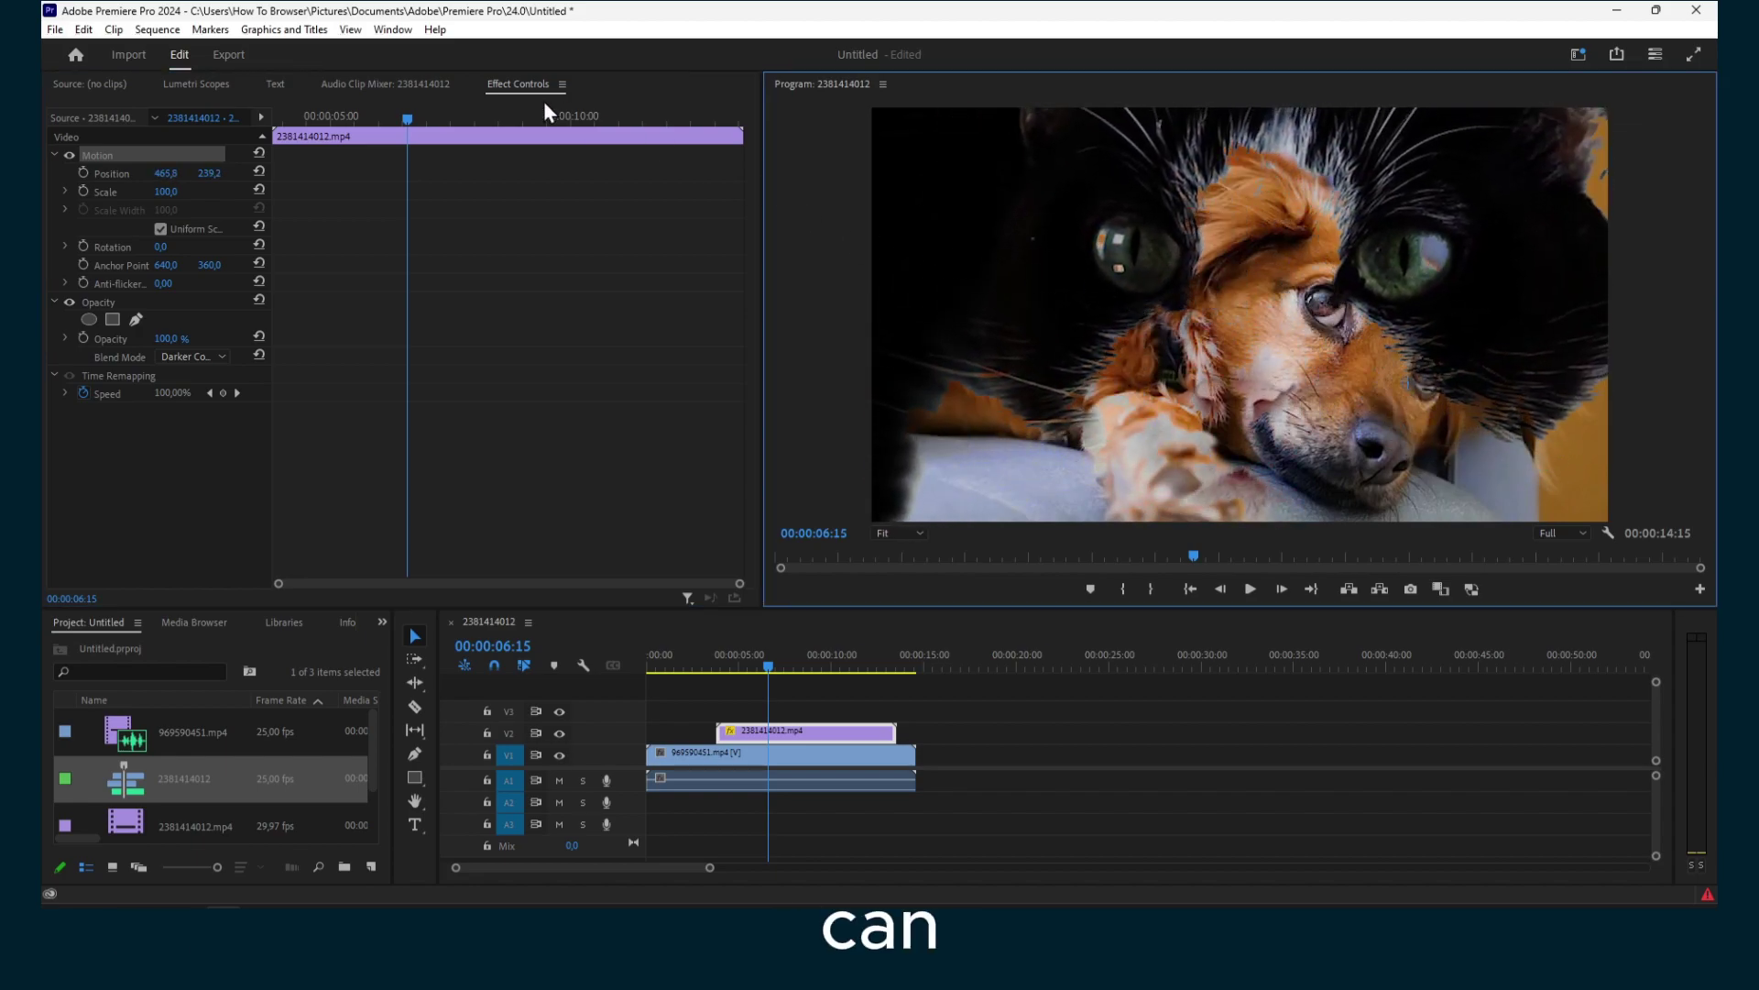
# In Lumetri Color's Creative settings, set the upper clip's intensity to 53, sharpen and vibrance to 100, and saturation to 0.
pyautogui.click(393, 29)
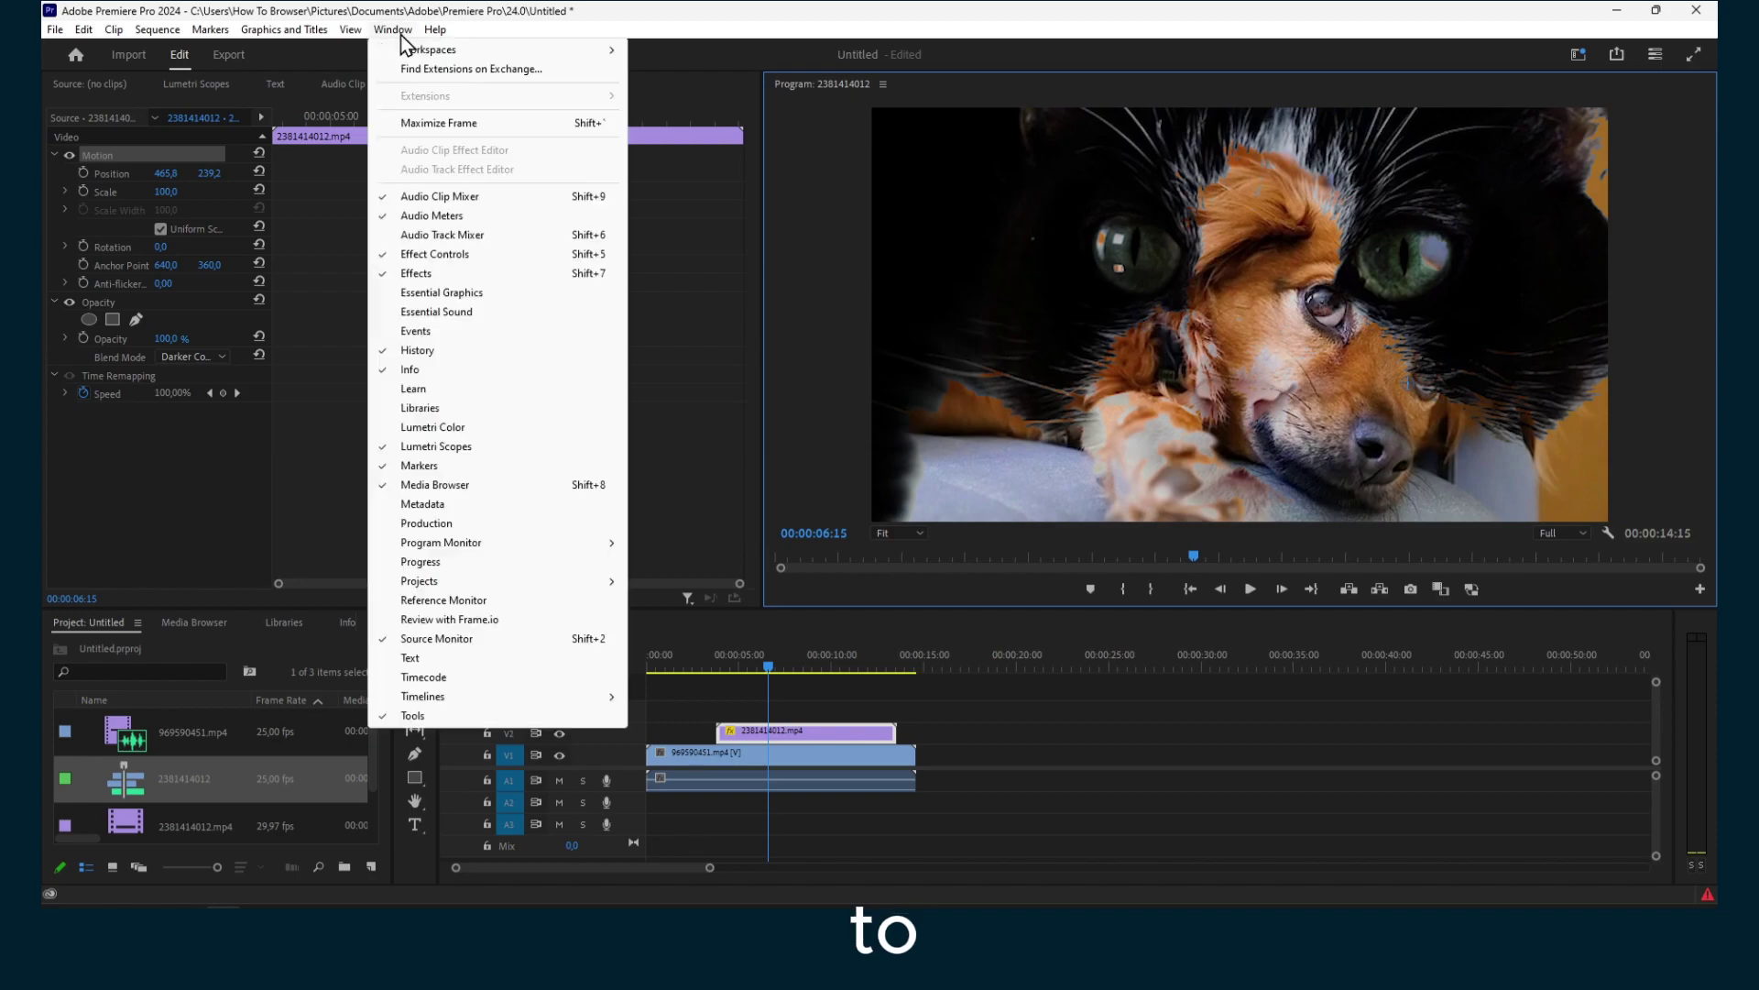
pyautogui.click(441, 427)
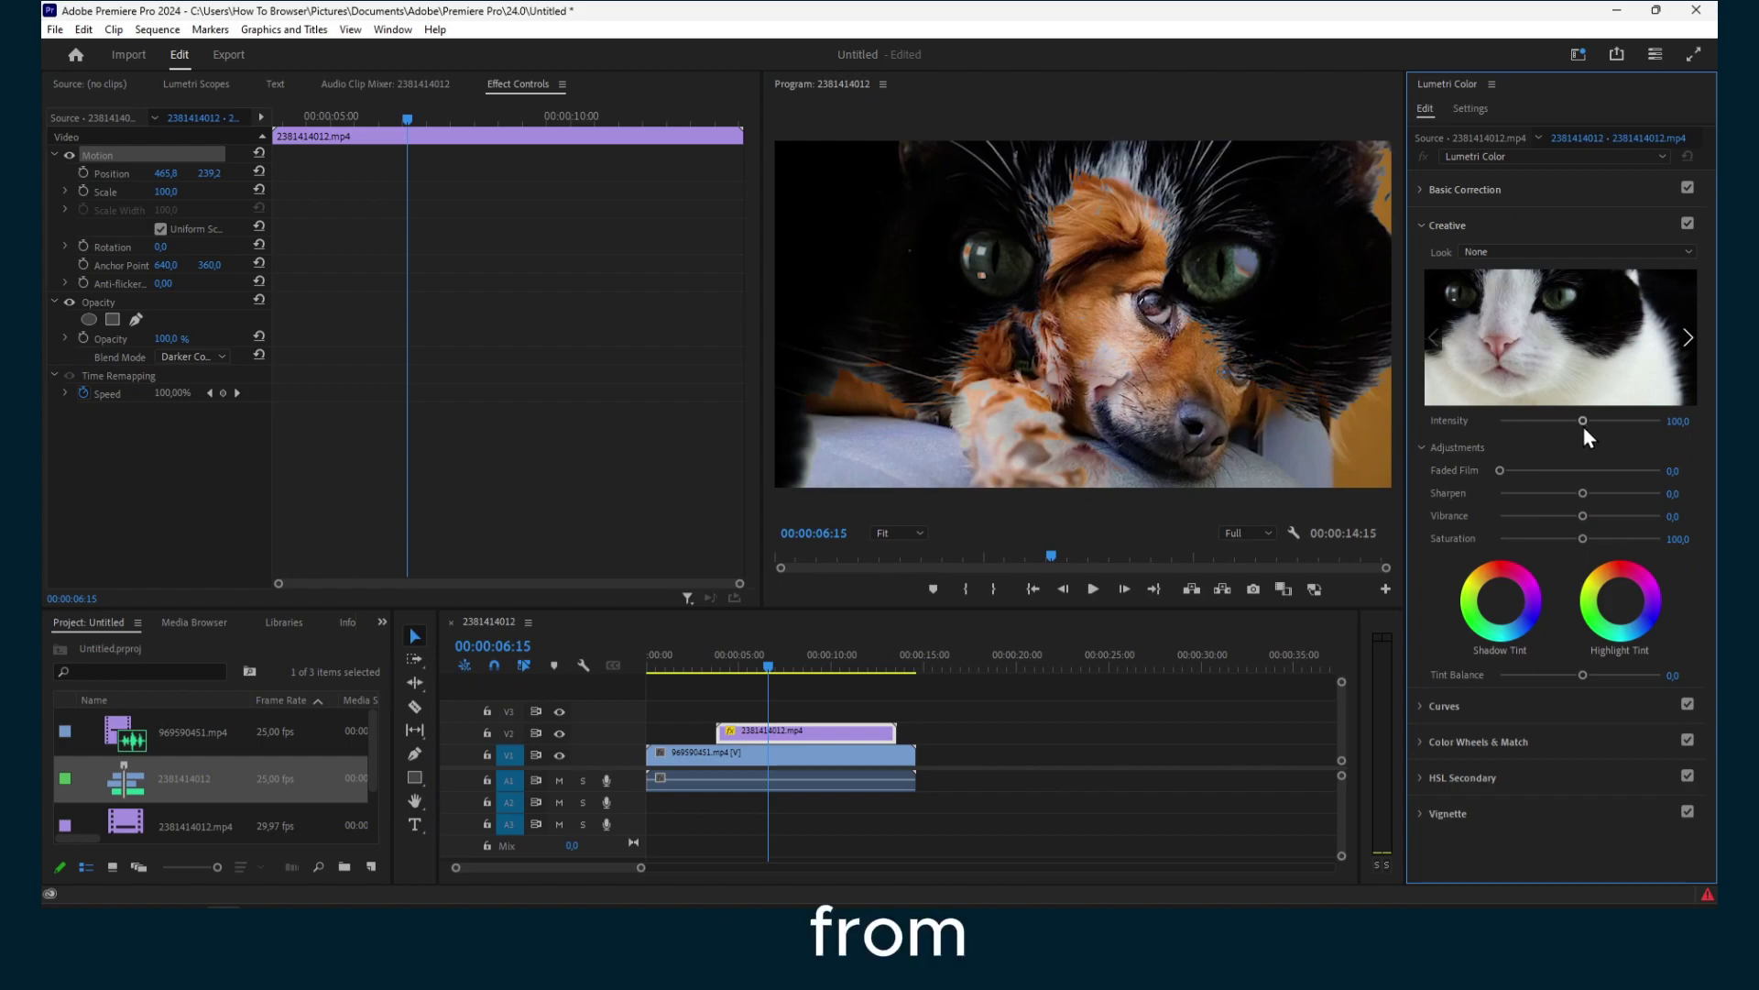
pyautogui.moveTo(1584, 424); pyautogui.dragTo(1622, 418)
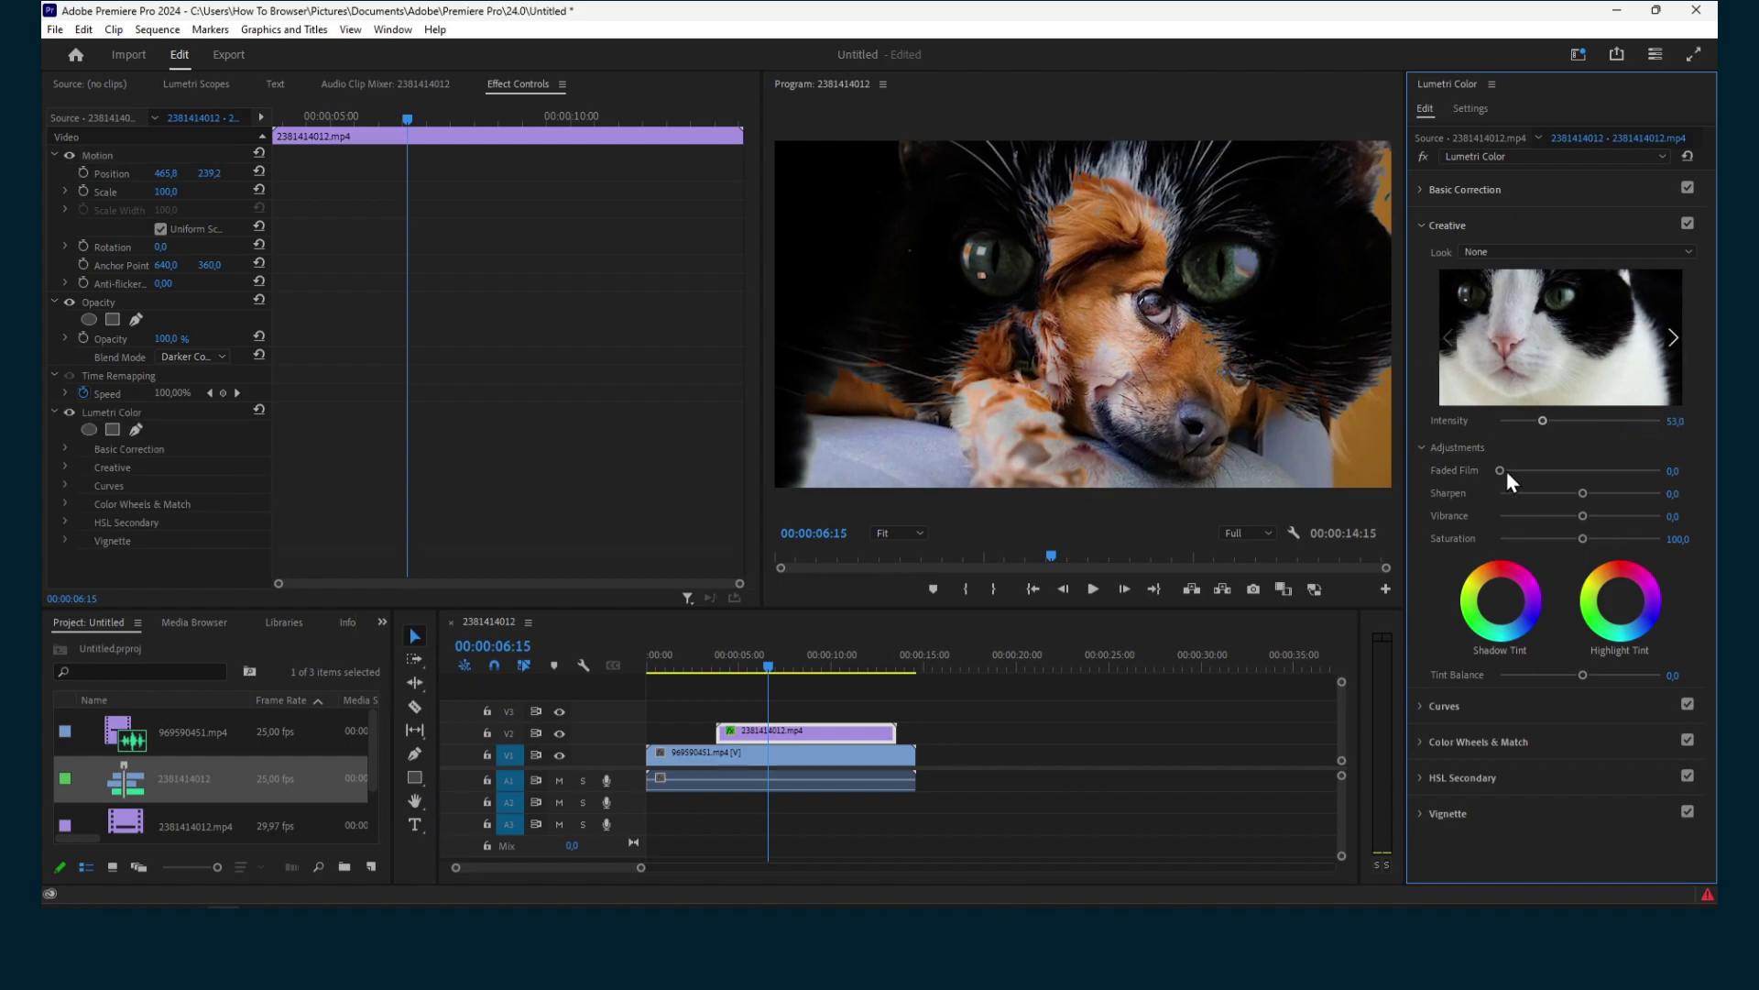
pyautogui.moveTo(1594, 493); pyautogui.dragTo(1712, 524)
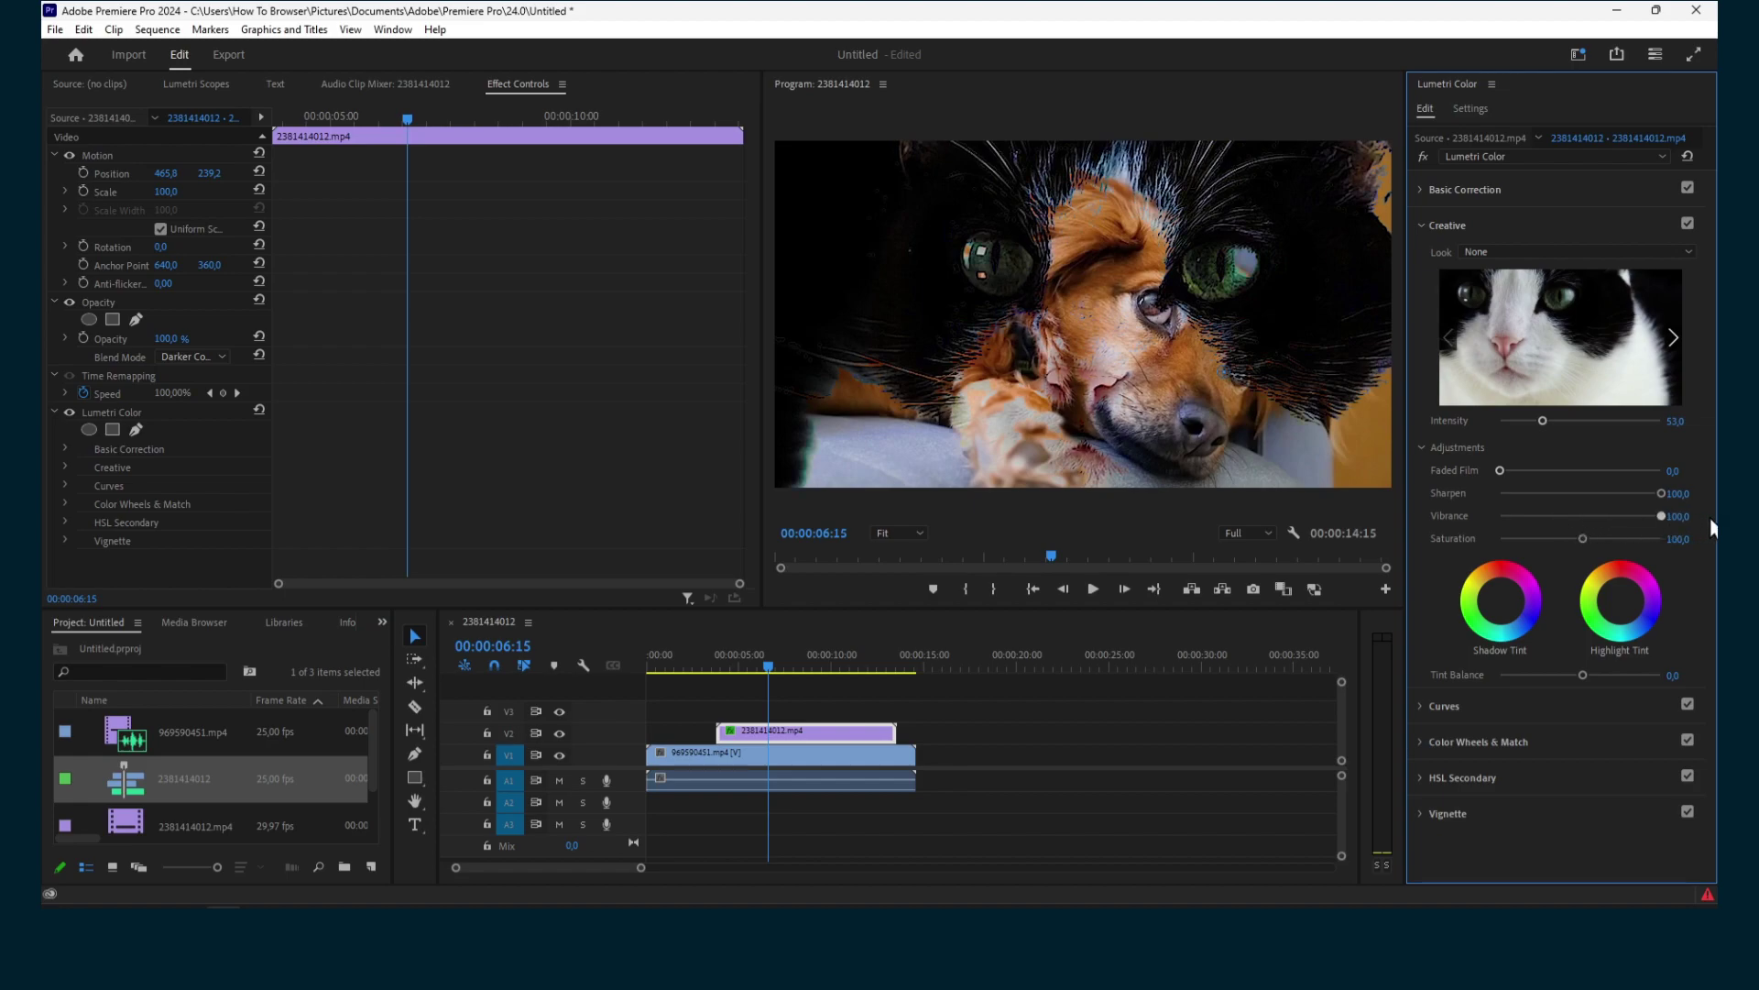
pyautogui.moveTo(1583, 537); pyautogui.dragTo(1662, 539)
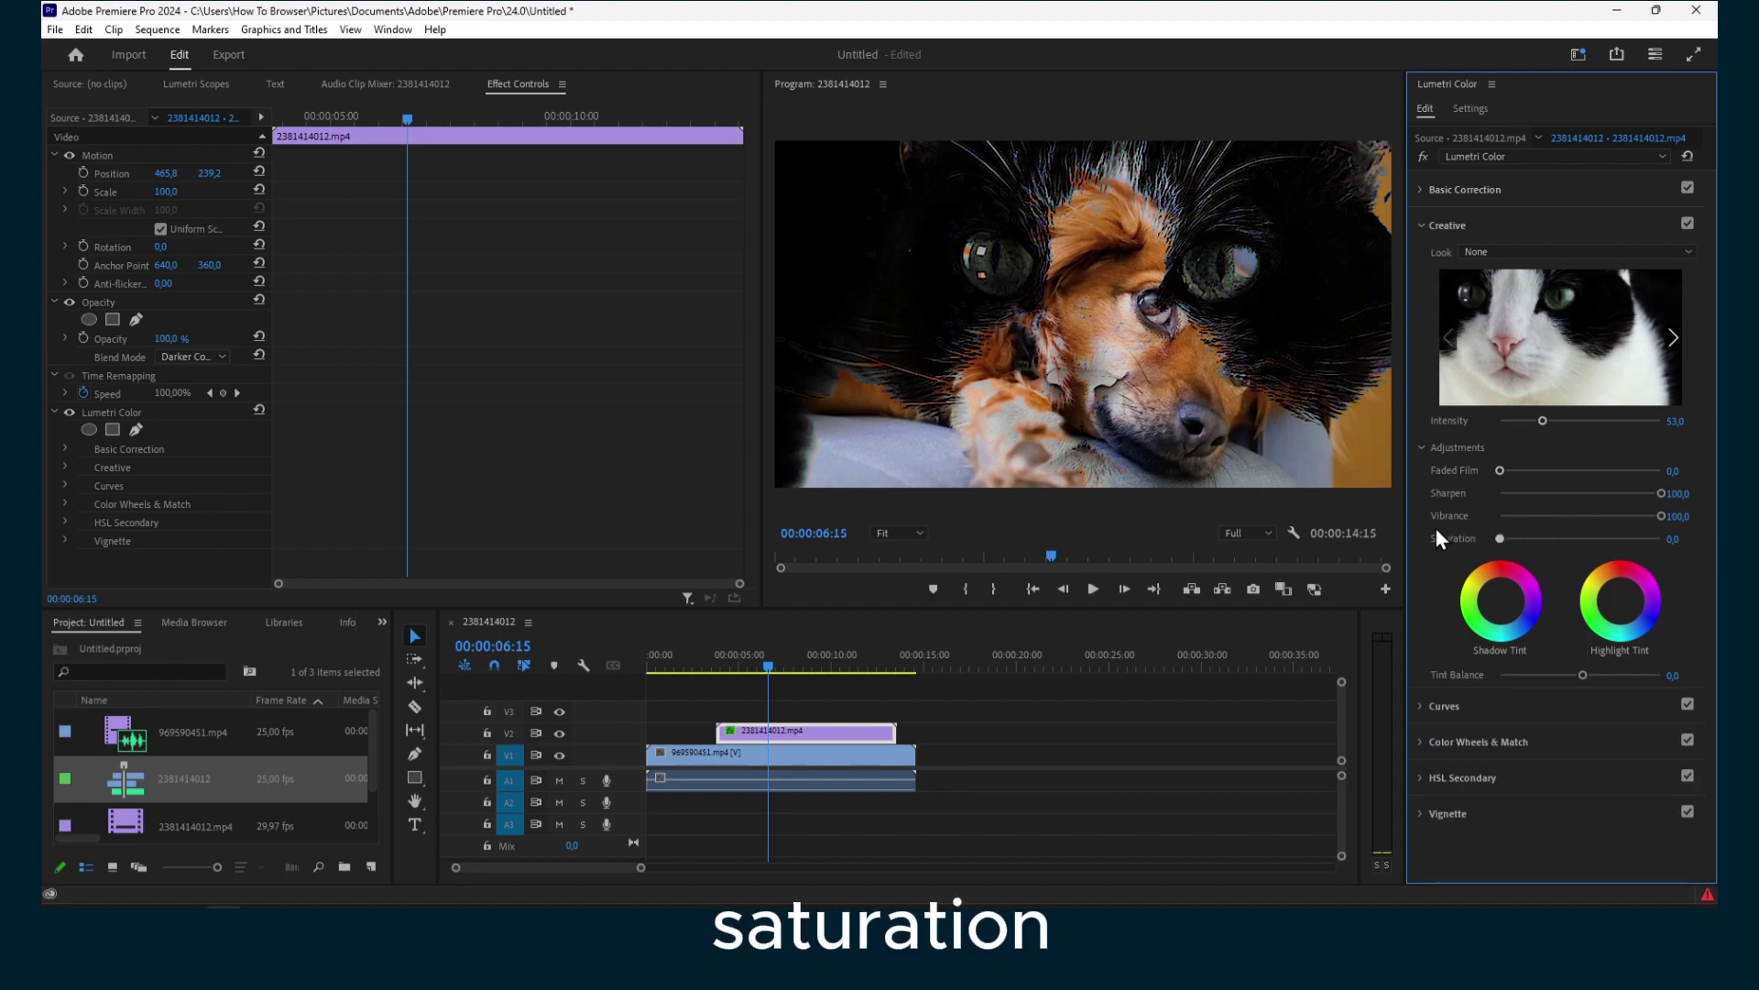
pyautogui.moveTo(1567, 674); pyautogui.dragTo(1500, 675)
# Darken the upper clip by bending its white RGB curve downward with one point in the upper midtones.
pyautogui.click(1457, 707)
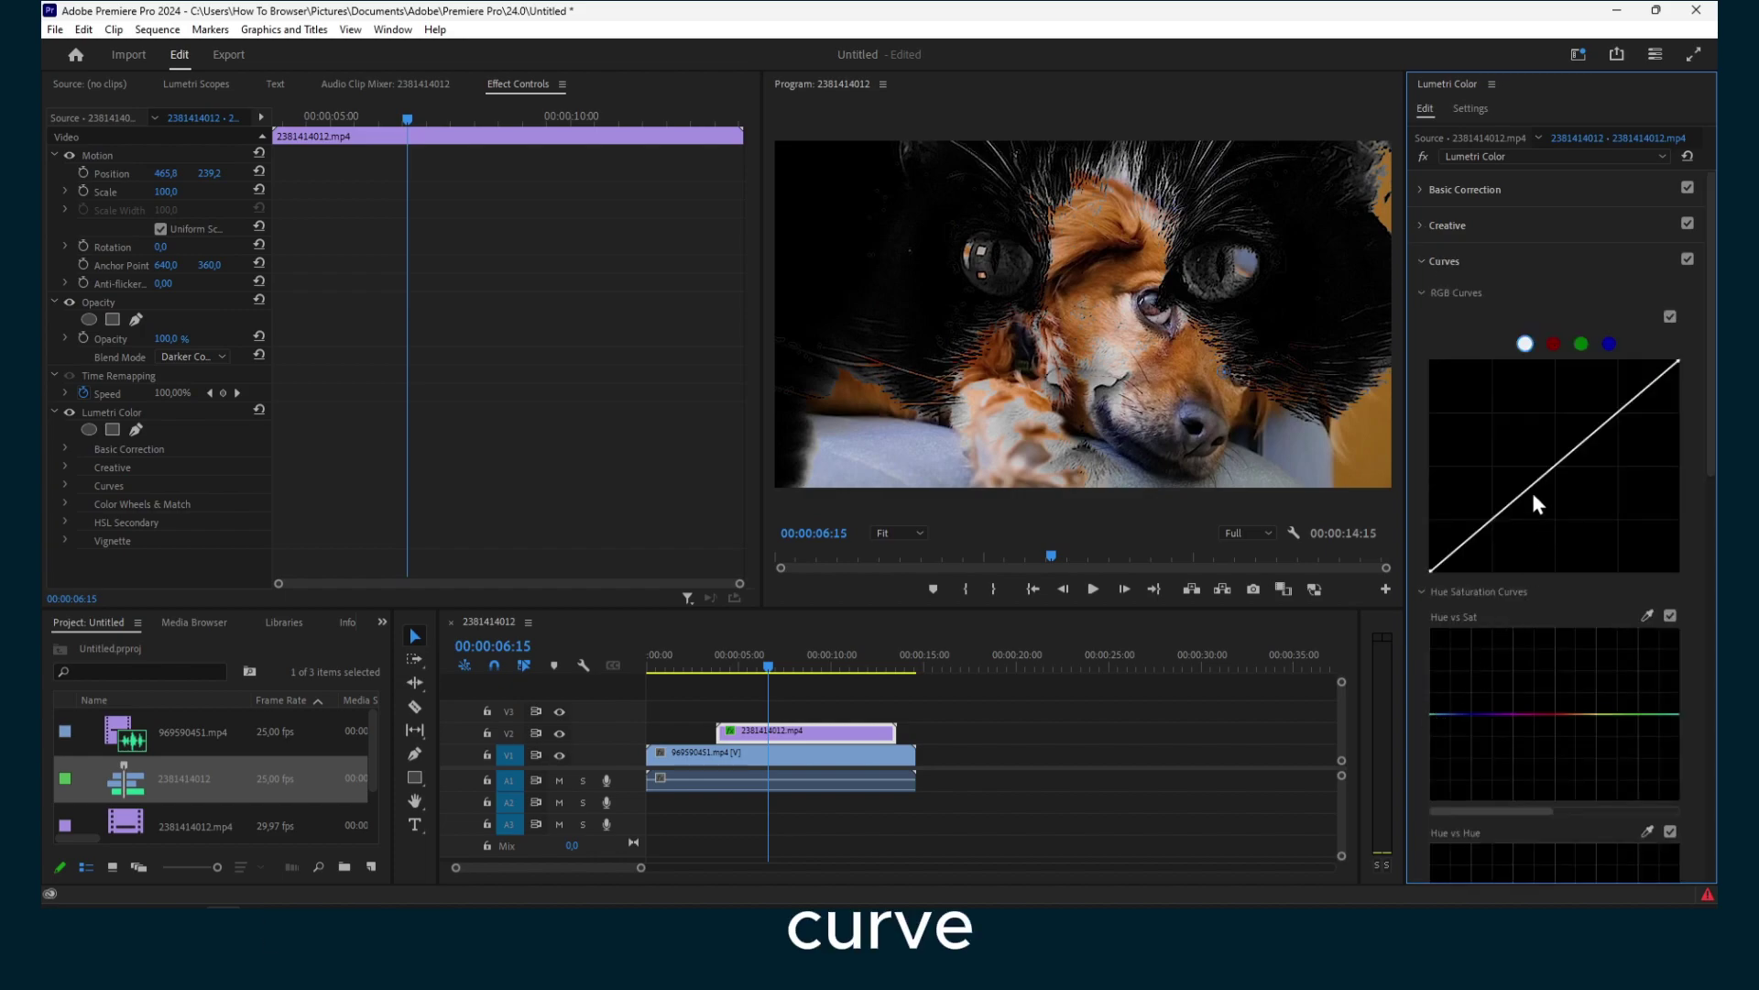
pyautogui.moveTo(1526, 440); pyautogui.dragTo(1596, 455)
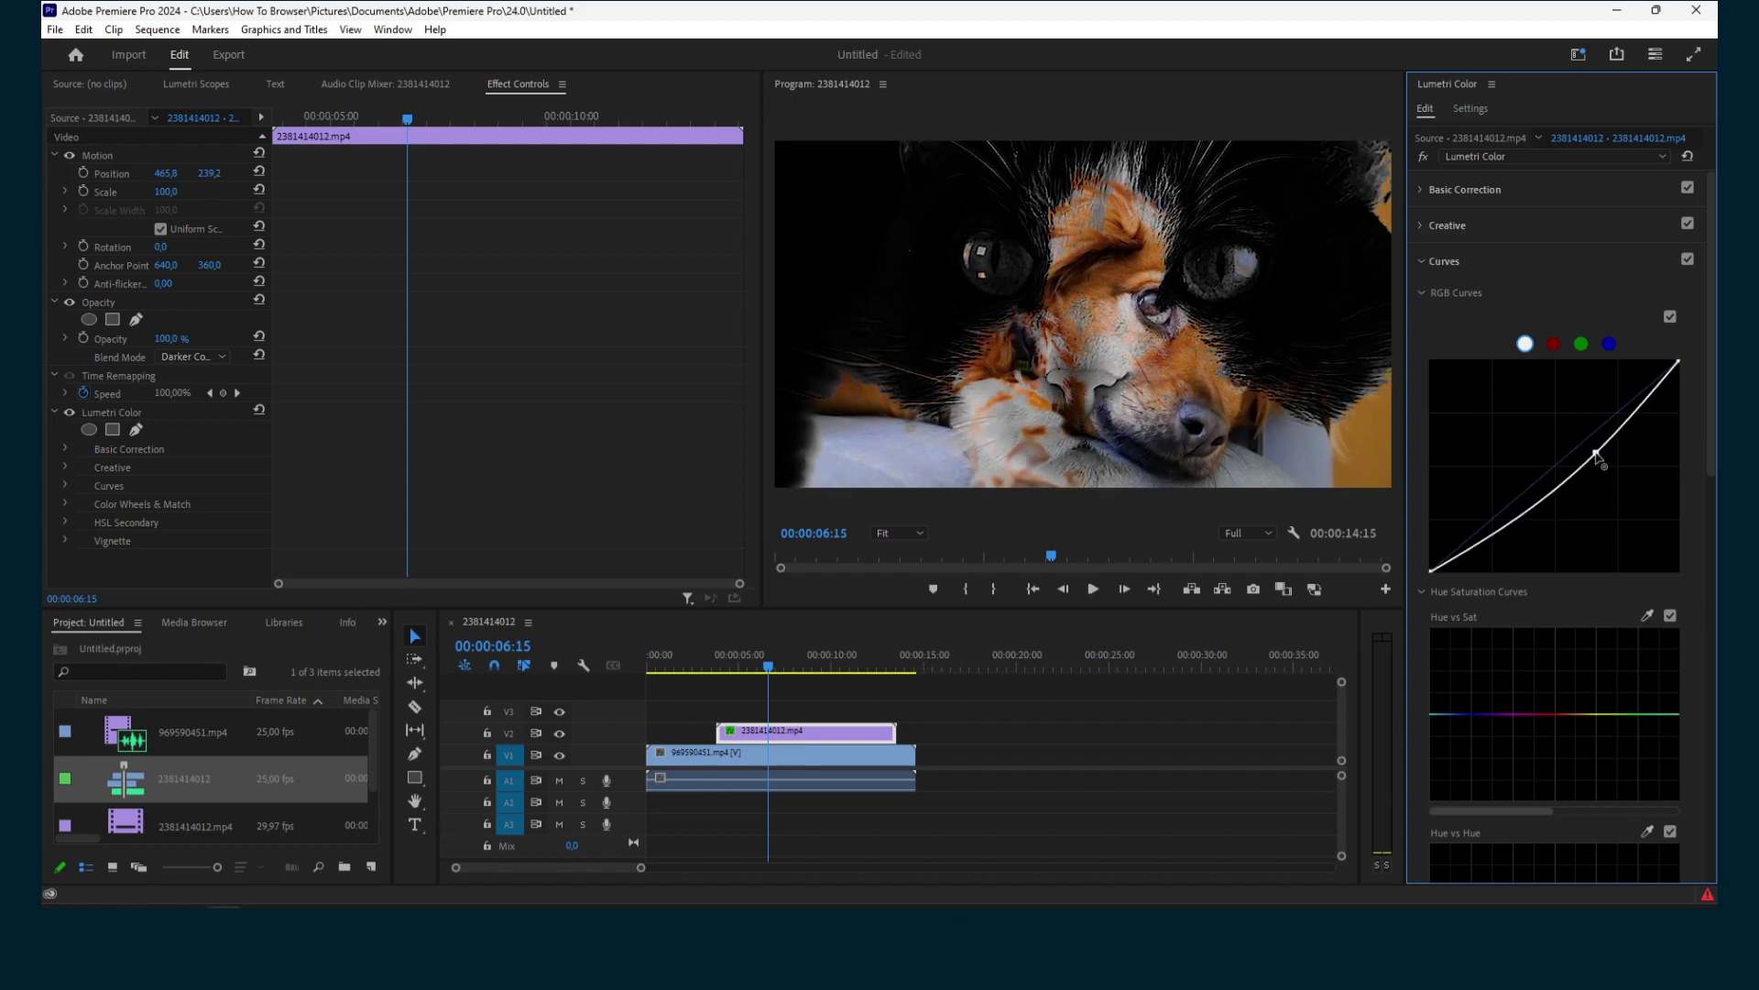
pyautogui.click(811, 756)
pyautogui.click(1119, 315)
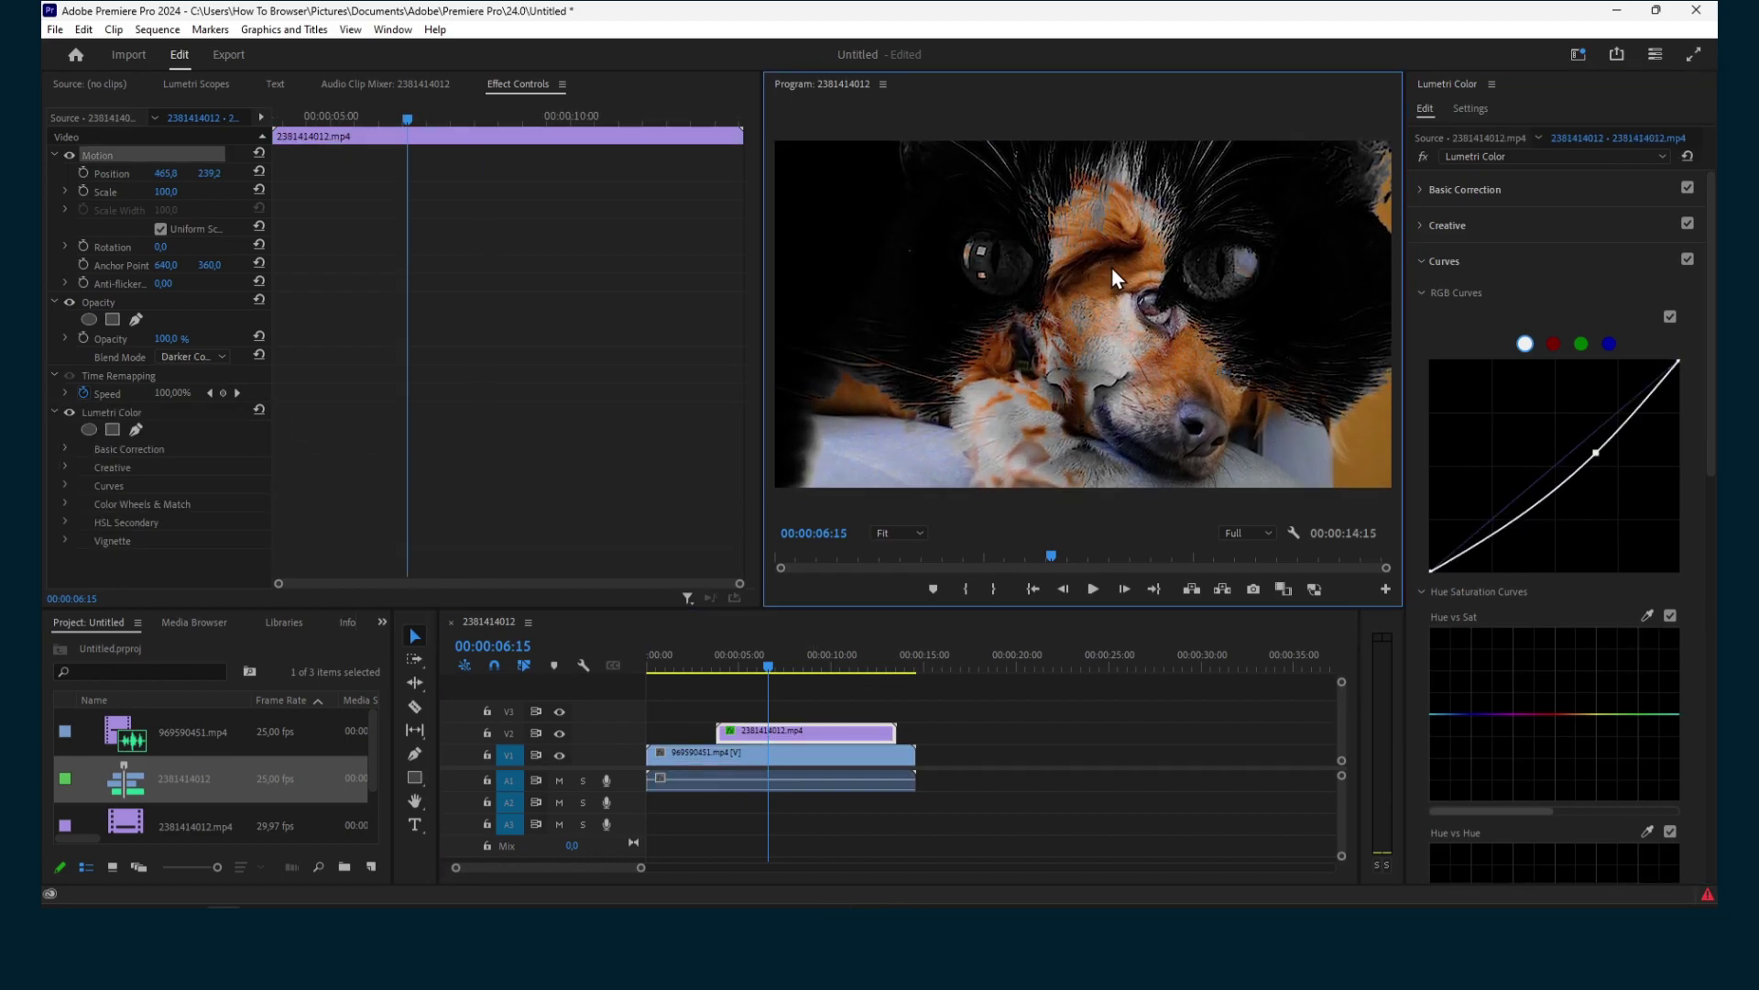
# Scale the lower clip 969590451.mp4 to 175 and set its position to about 313, 185.
pyautogui.click(810, 752)
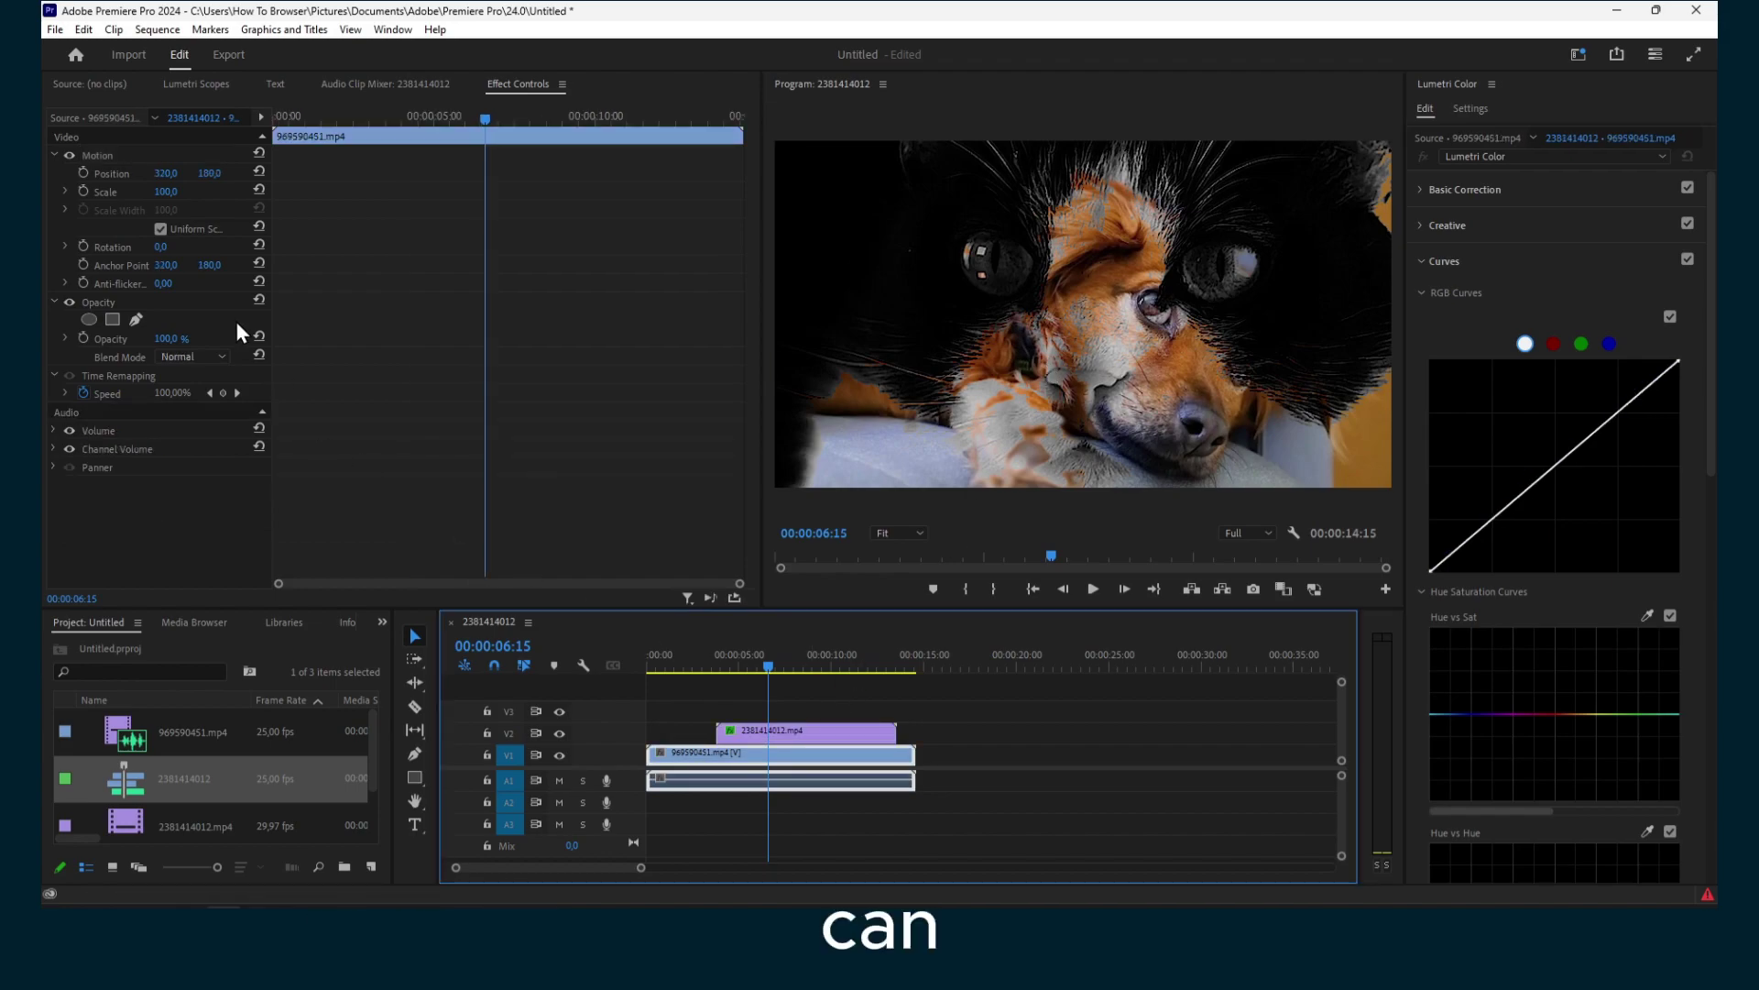
pyautogui.moveTo(174, 173); pyautogui.dragTo(232, 191)
pyautogui.click(953, 250)
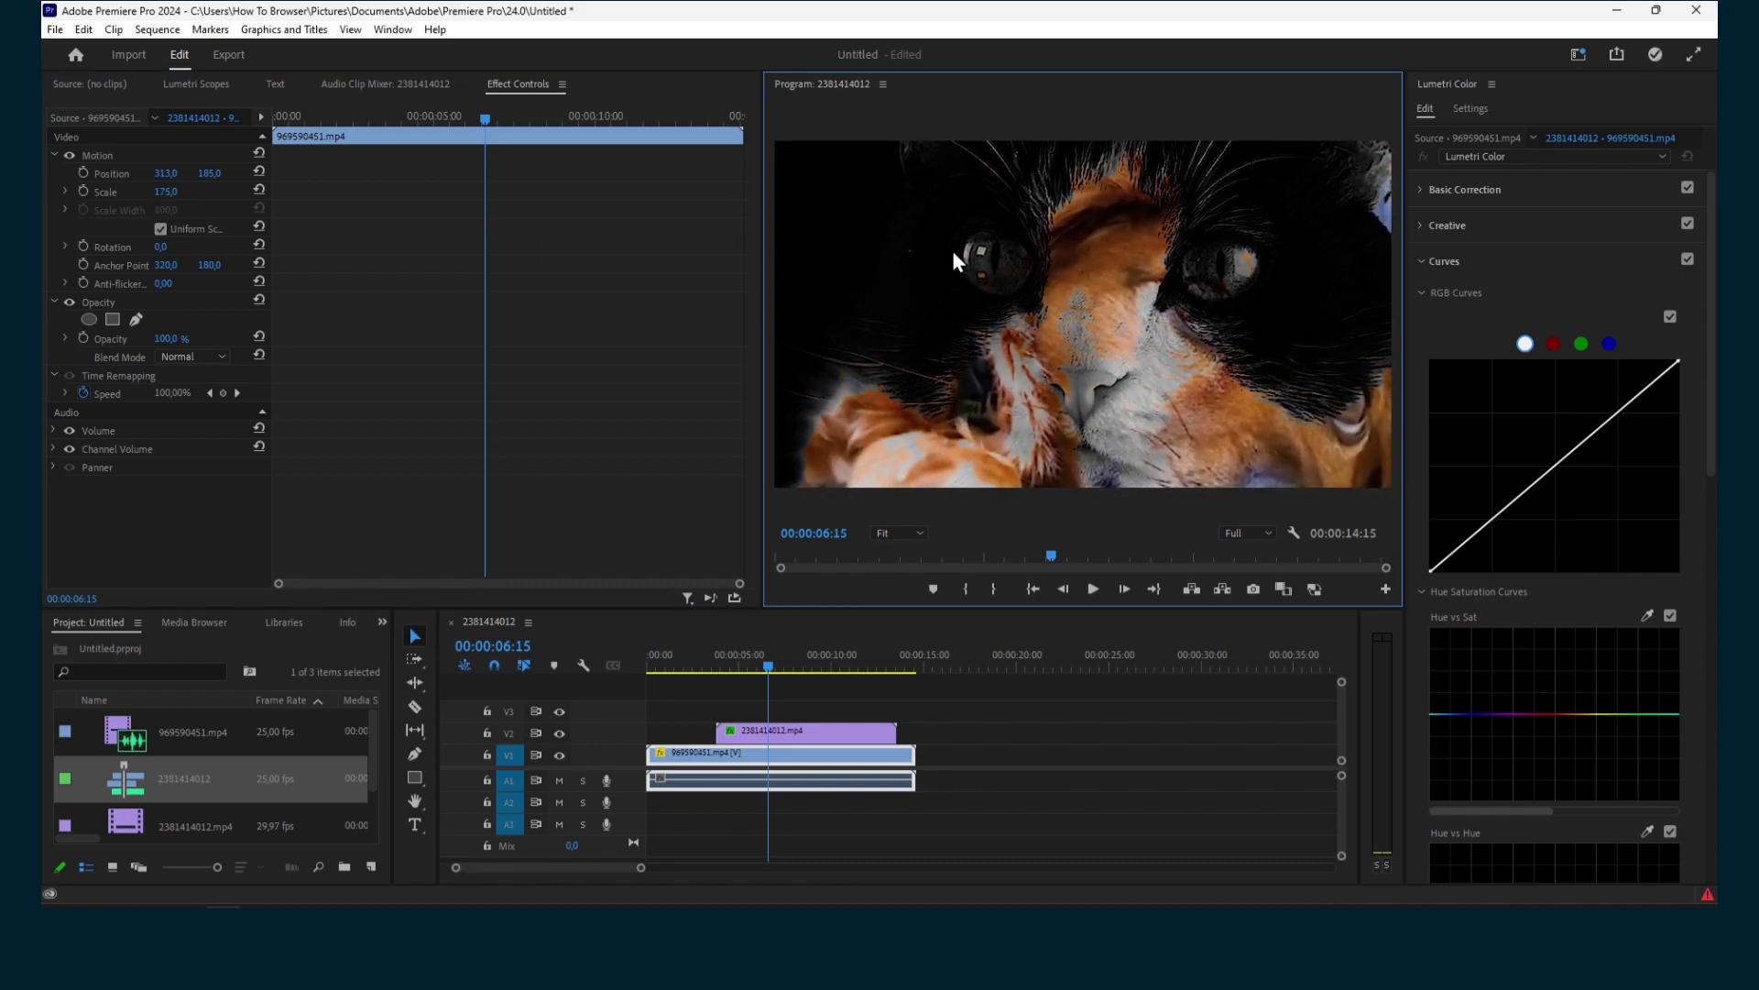
pyautogui.click(768, 766)
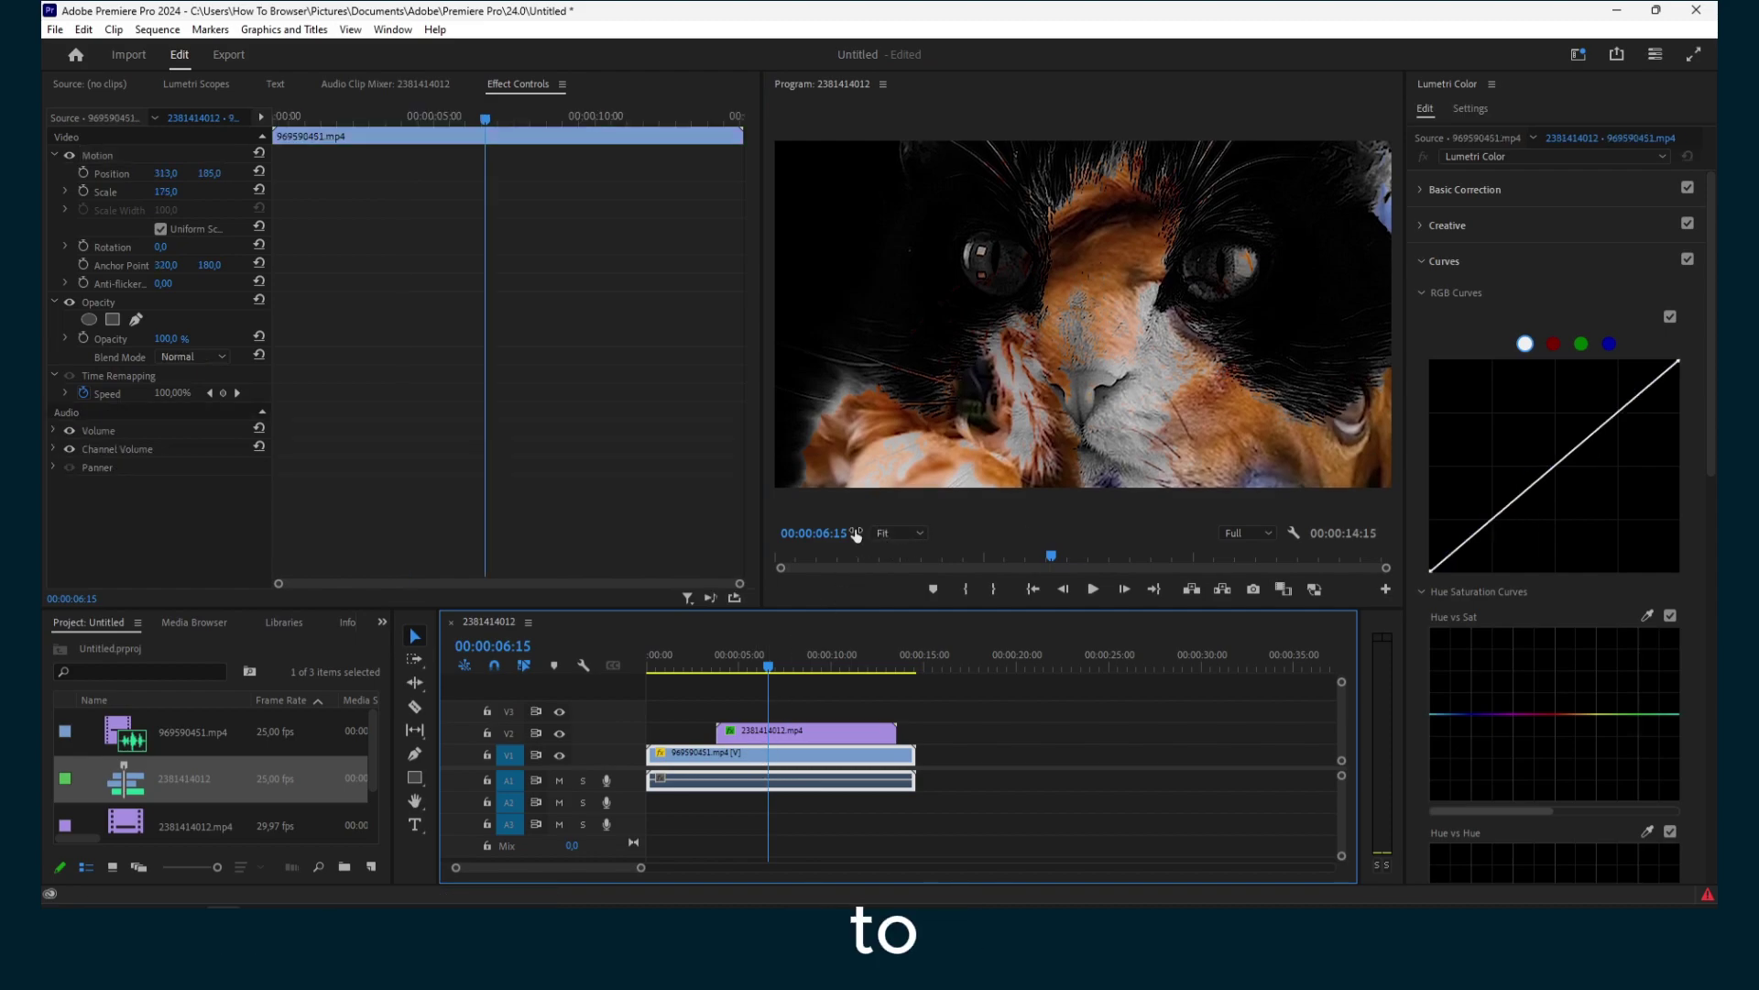
# Open the export settings and choose the Match Source - Adaptive High Bitrate preset with the H.264 format.
pyautogui.click(228, 57)
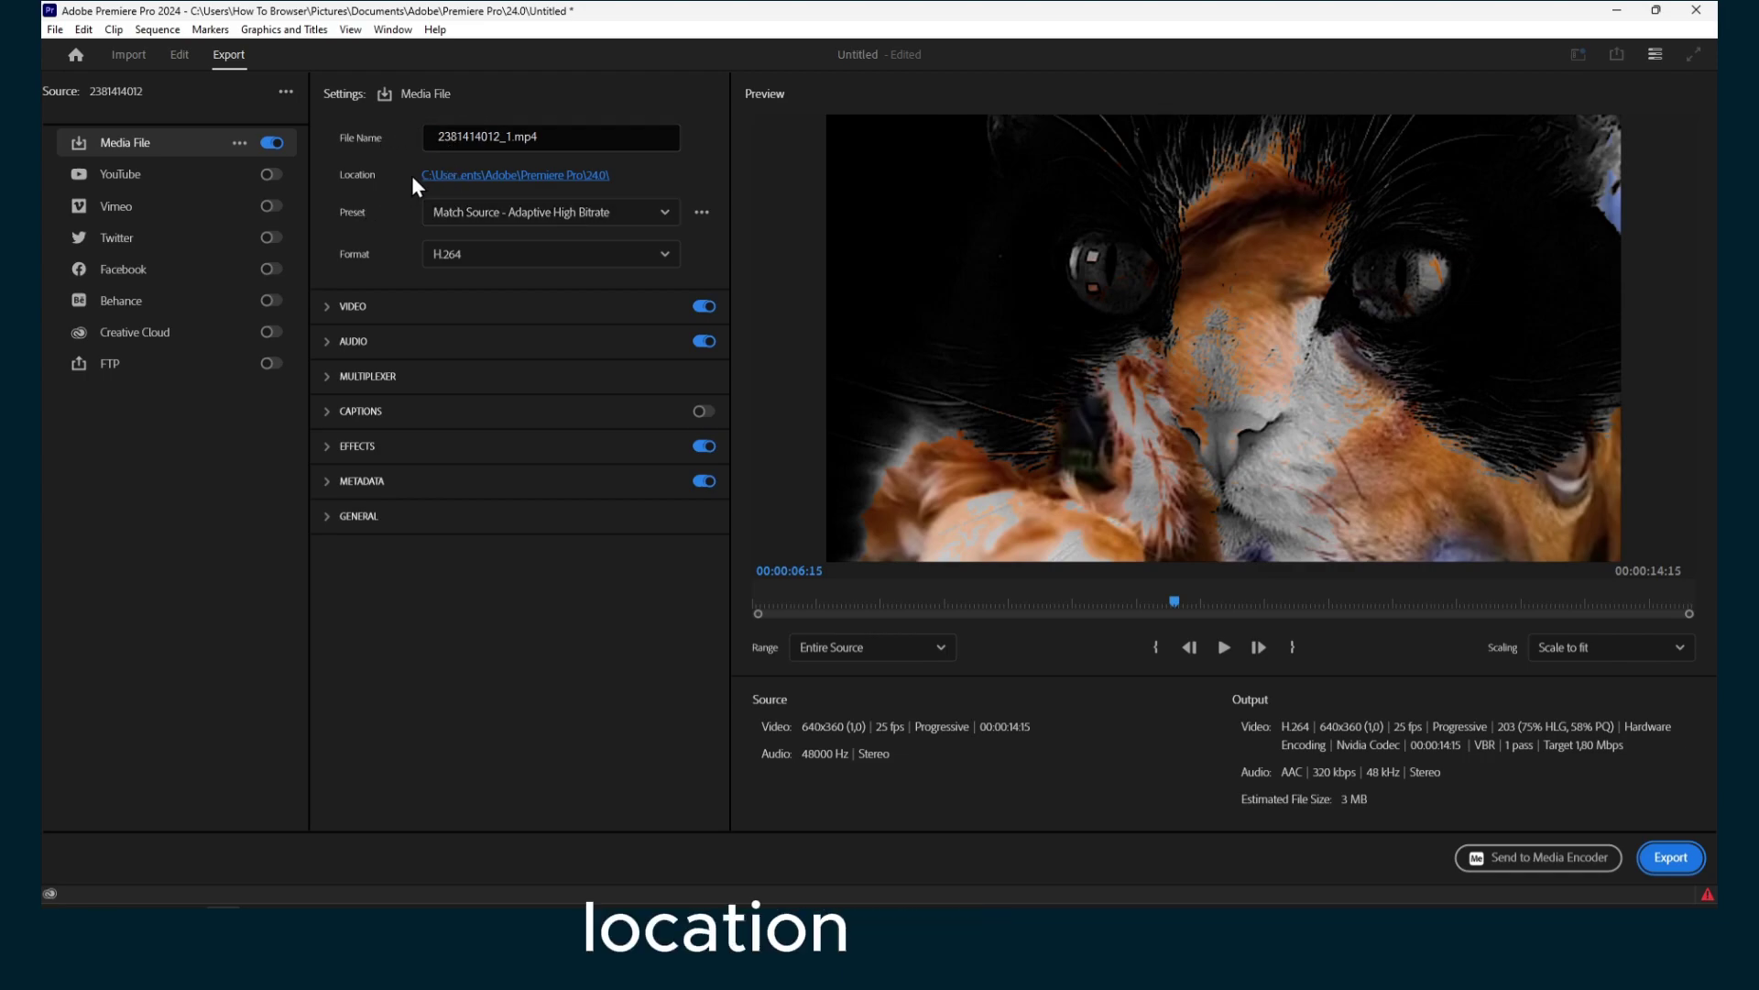
pyautogui.click(475, 209)
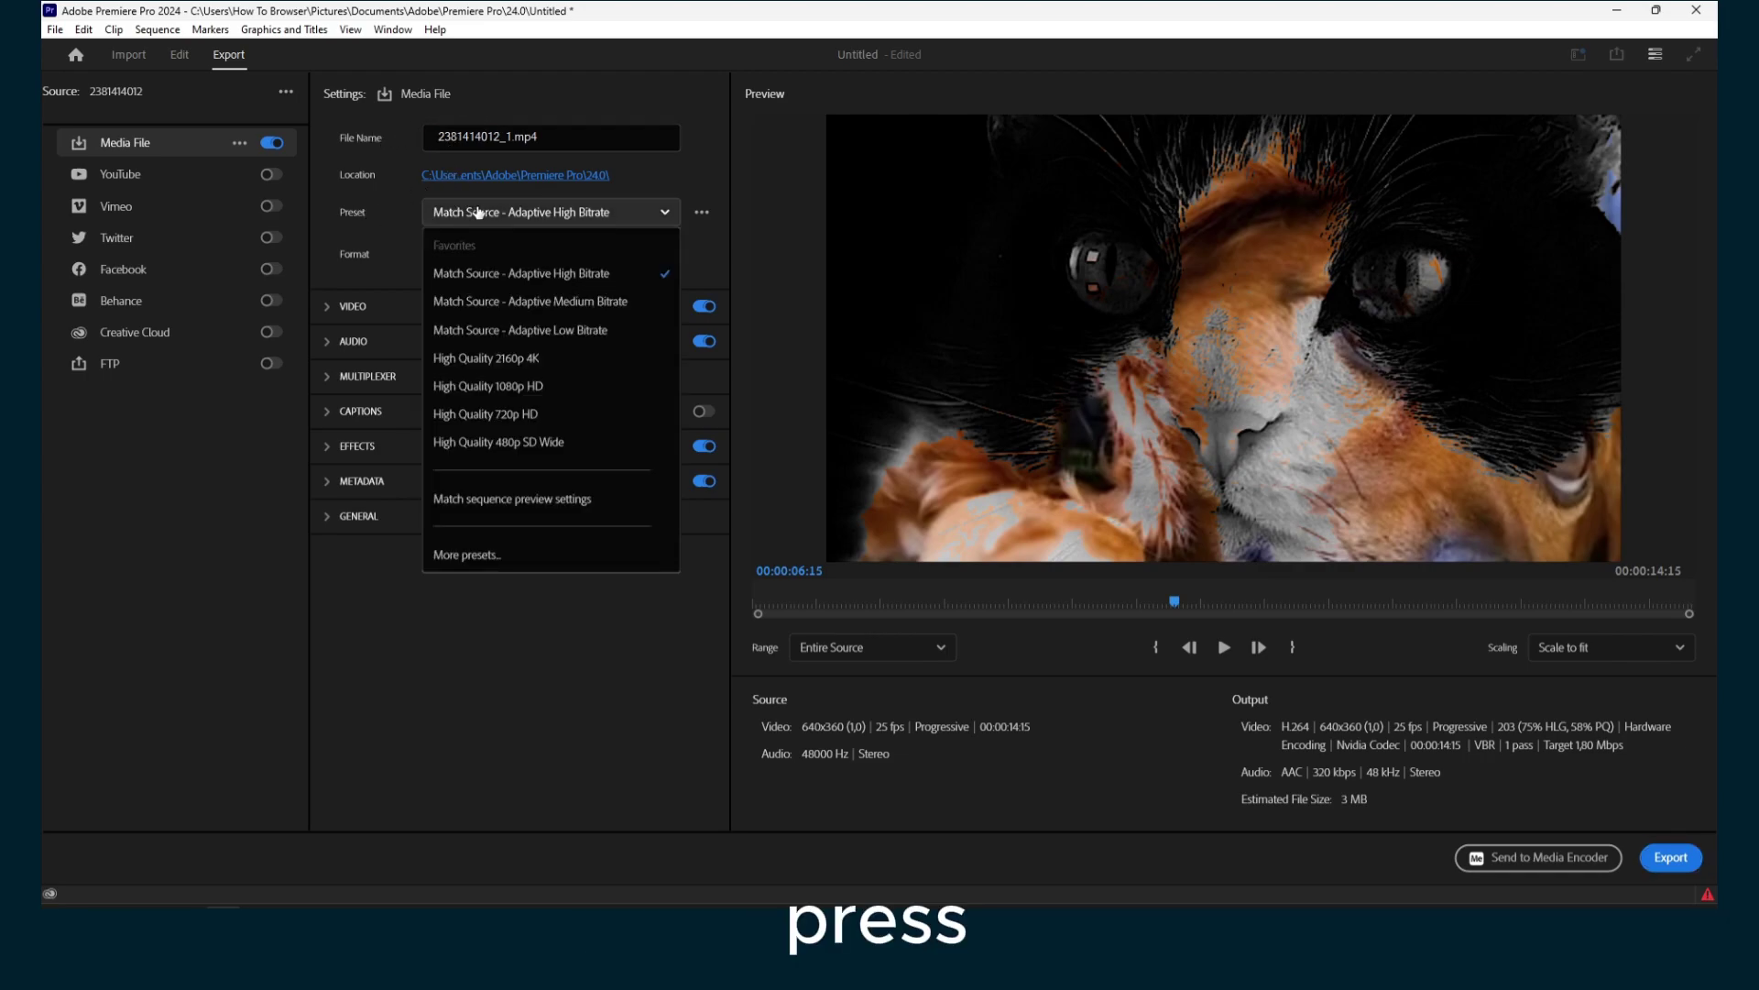
pyautogui.click(569, 279)
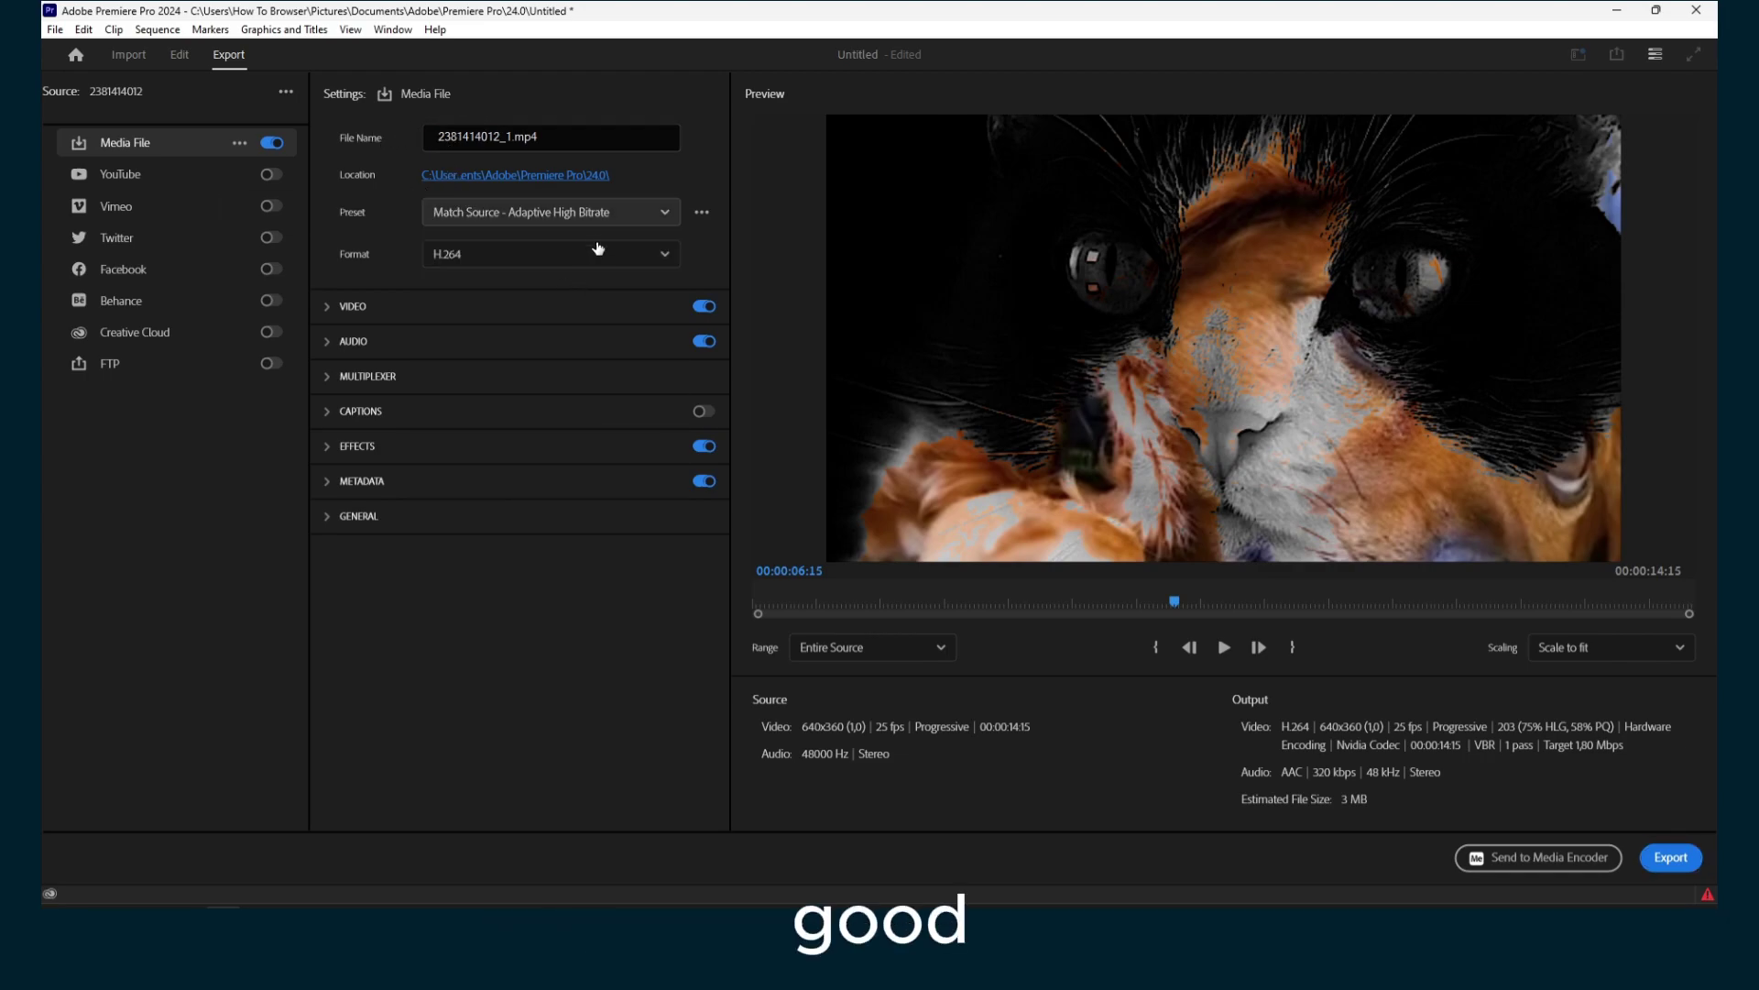
pyautogui.click(427, 253)
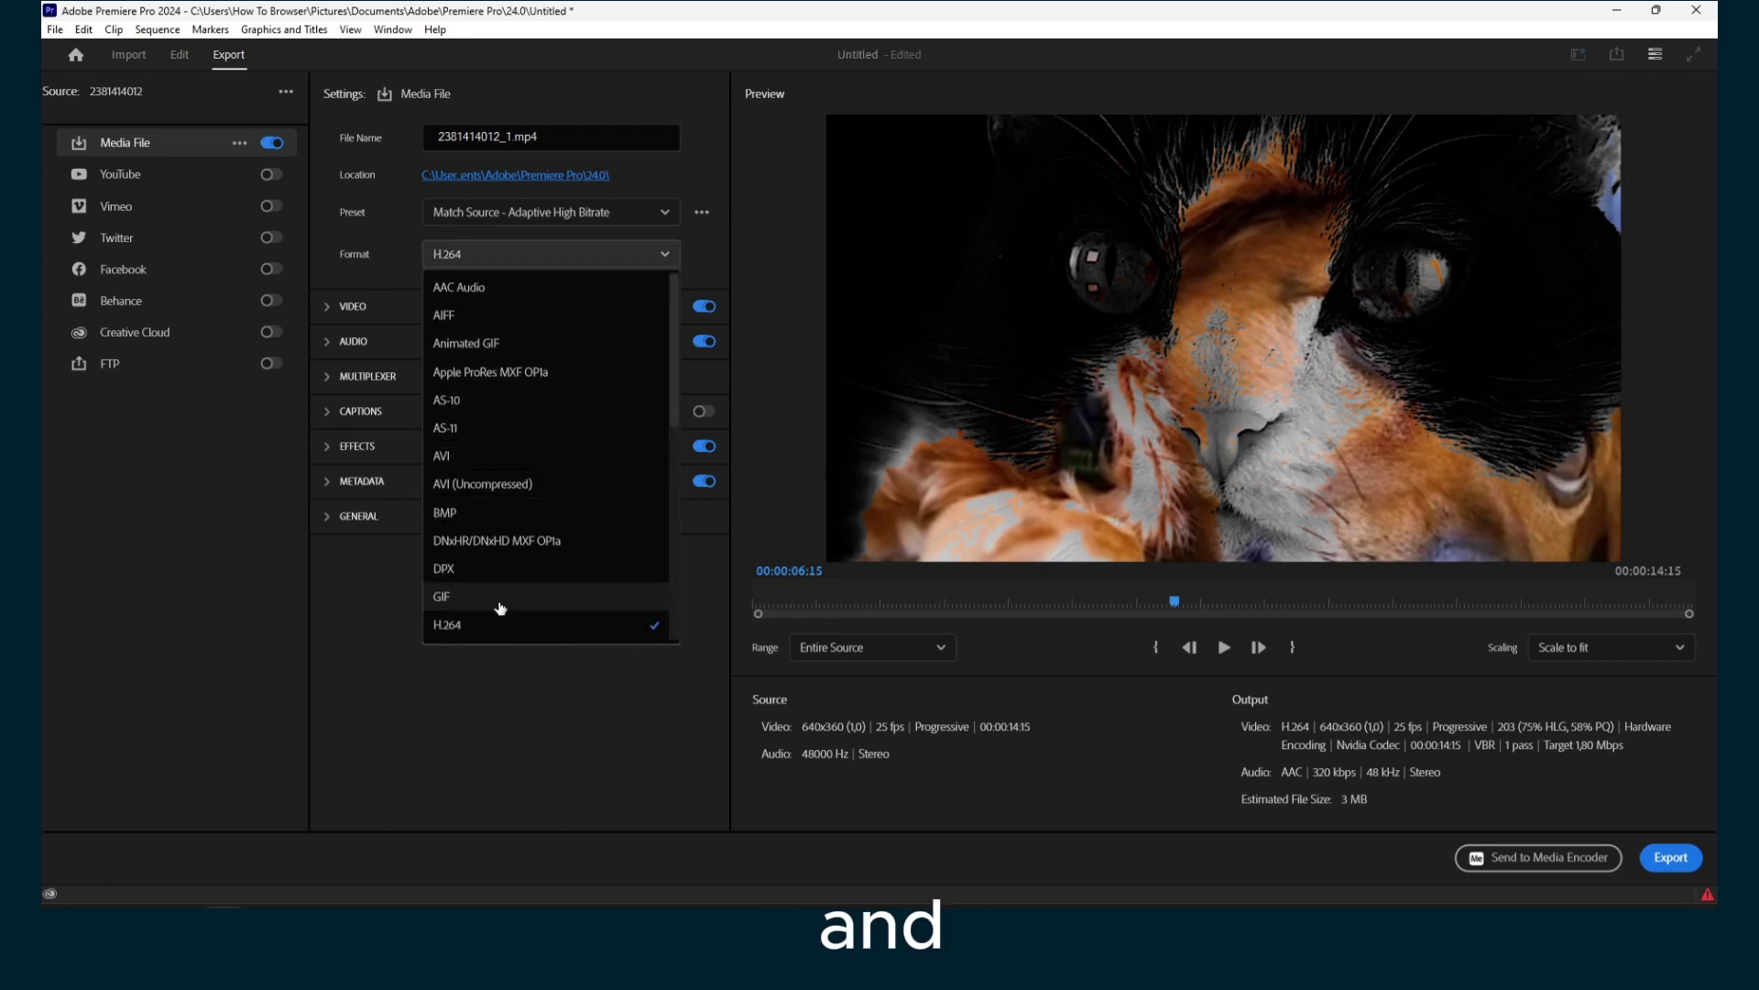
pyautogui.click(511, 633)
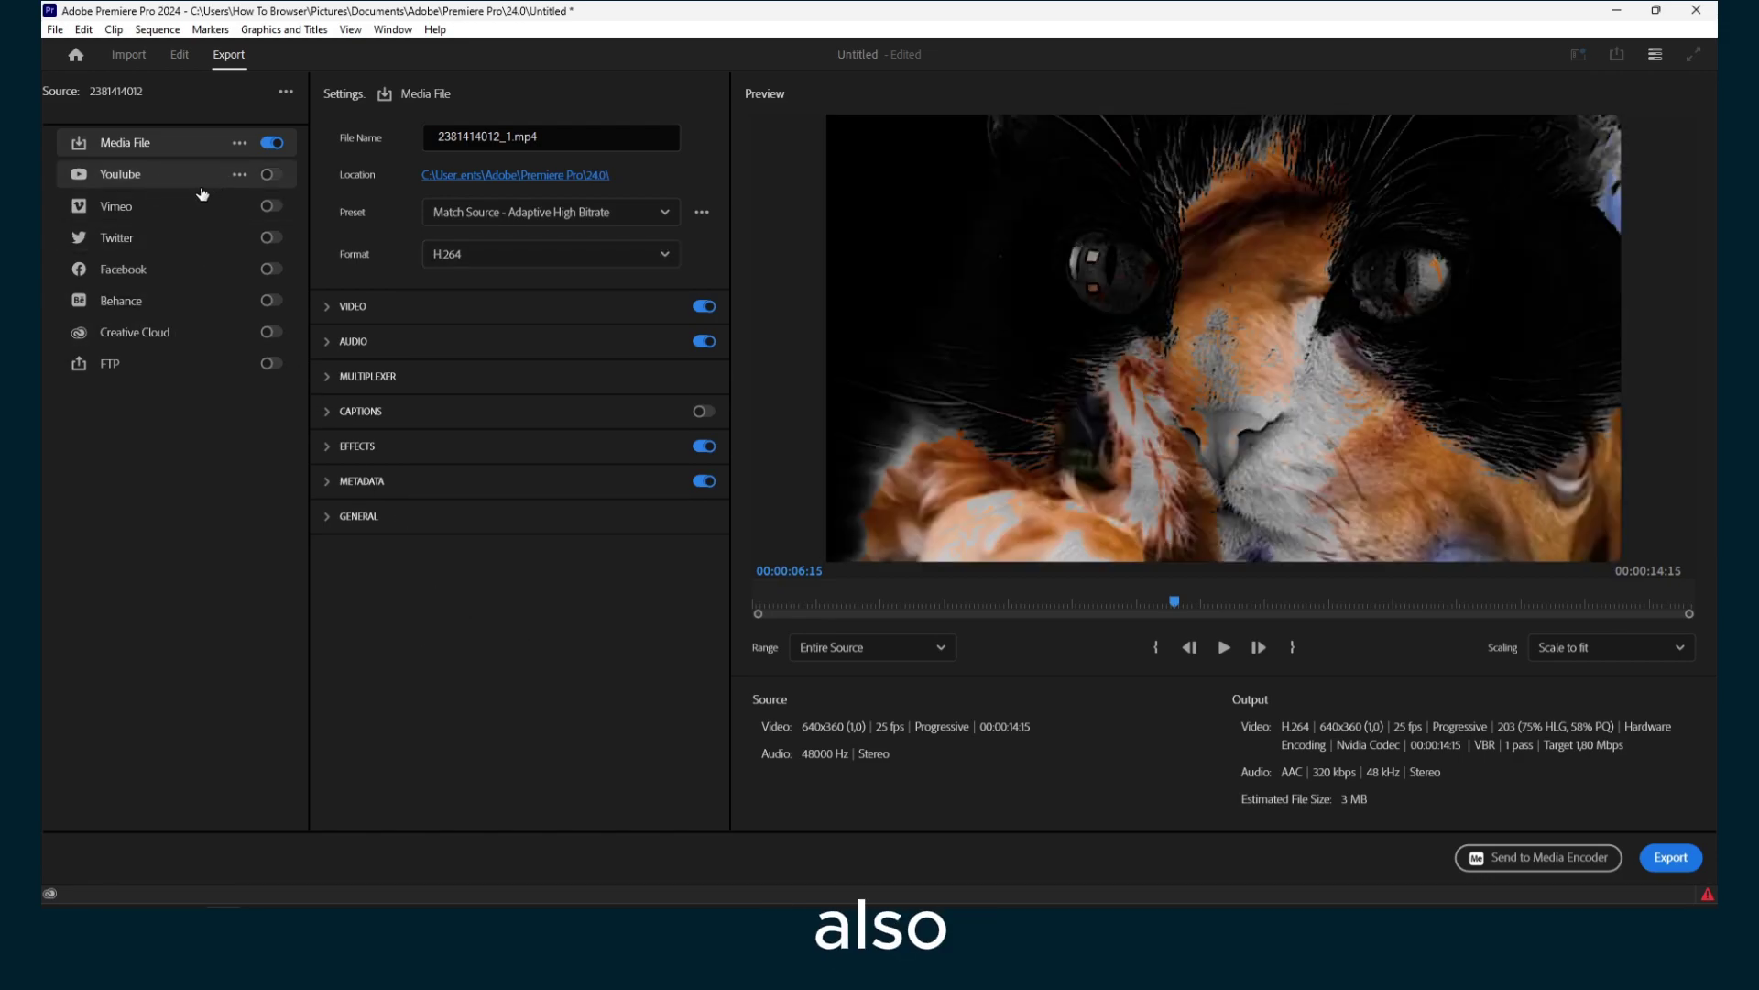
# Return to editing and apply the Sharpen video effect from Blur & Sharpen to the upper clip 2381414012.mp4.
pyautogui.click(184, 57)
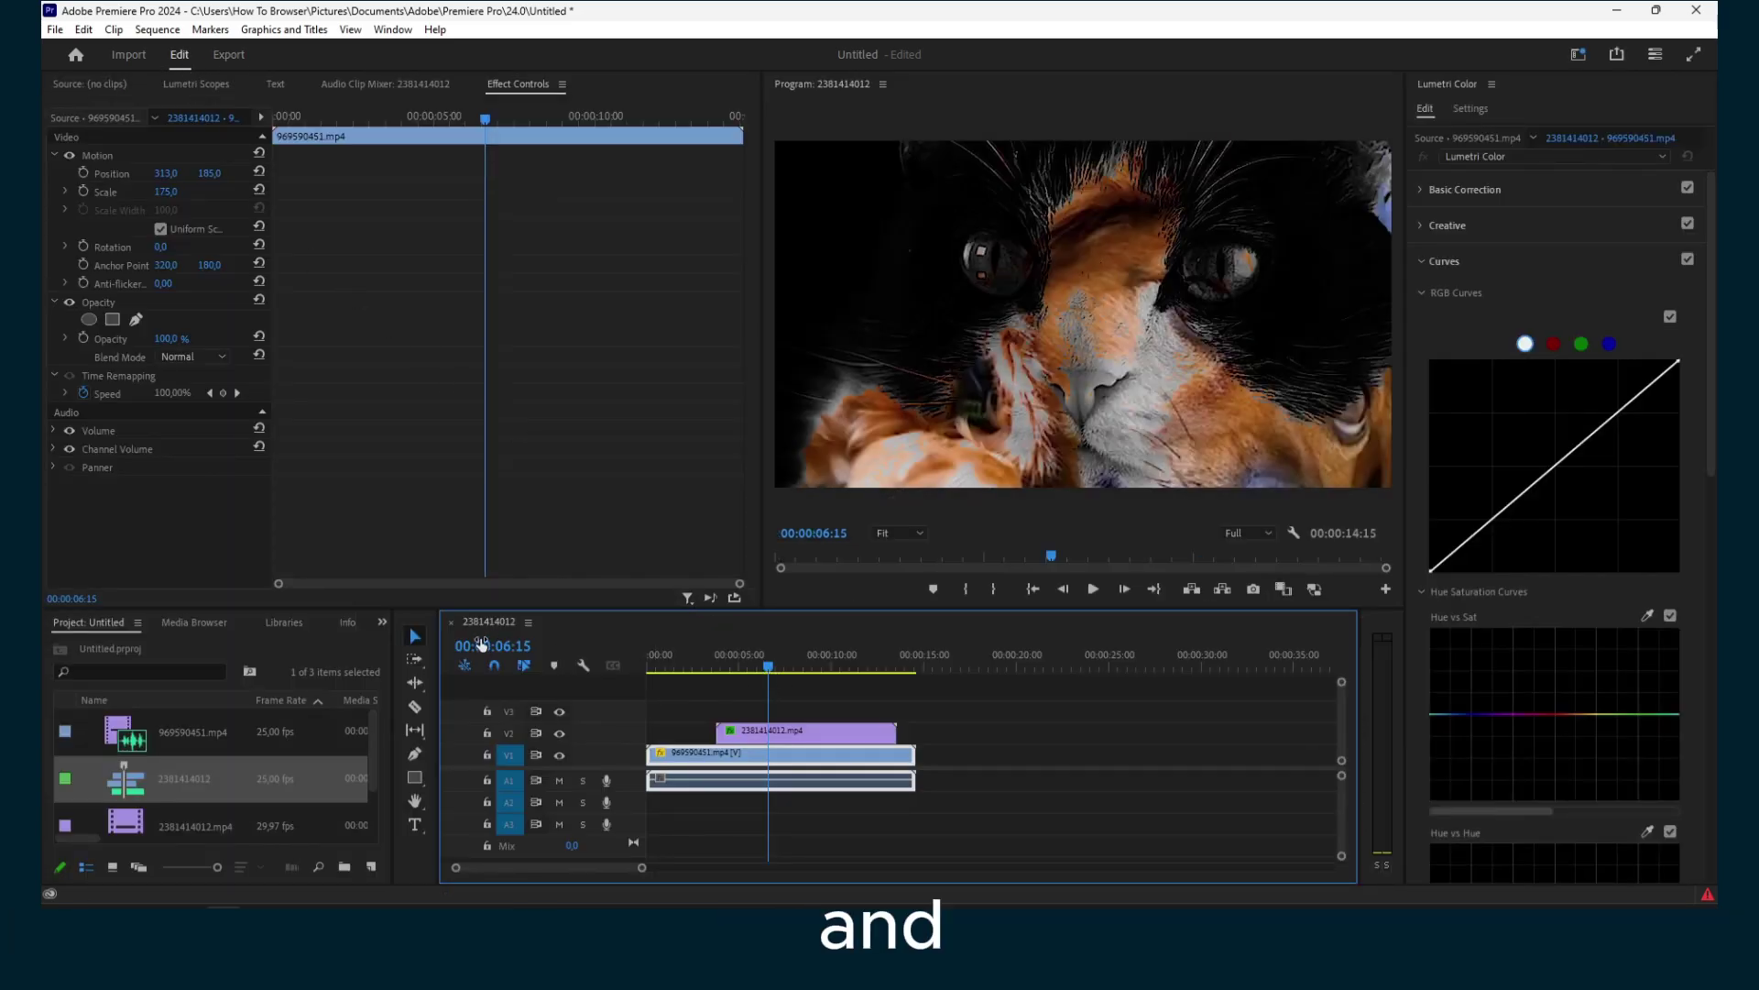
pyautogui.click(385, 623)
pyautogui.click(413, 750)
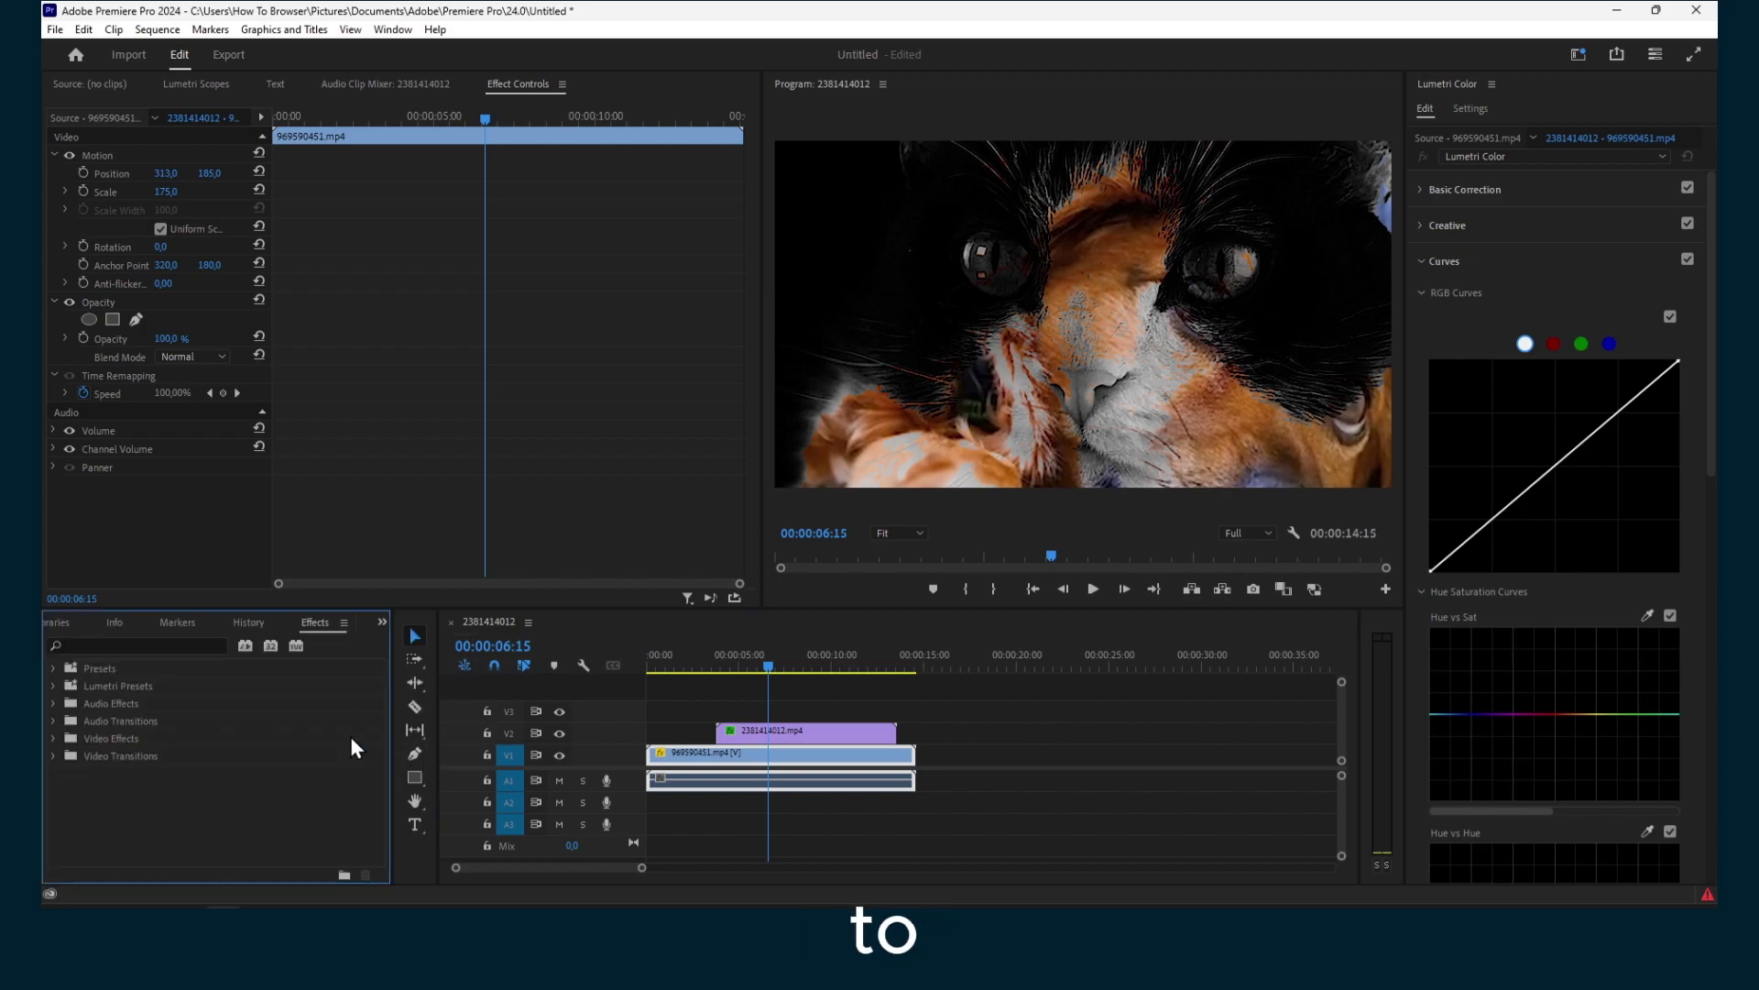
pyautogui.click(55, 740)
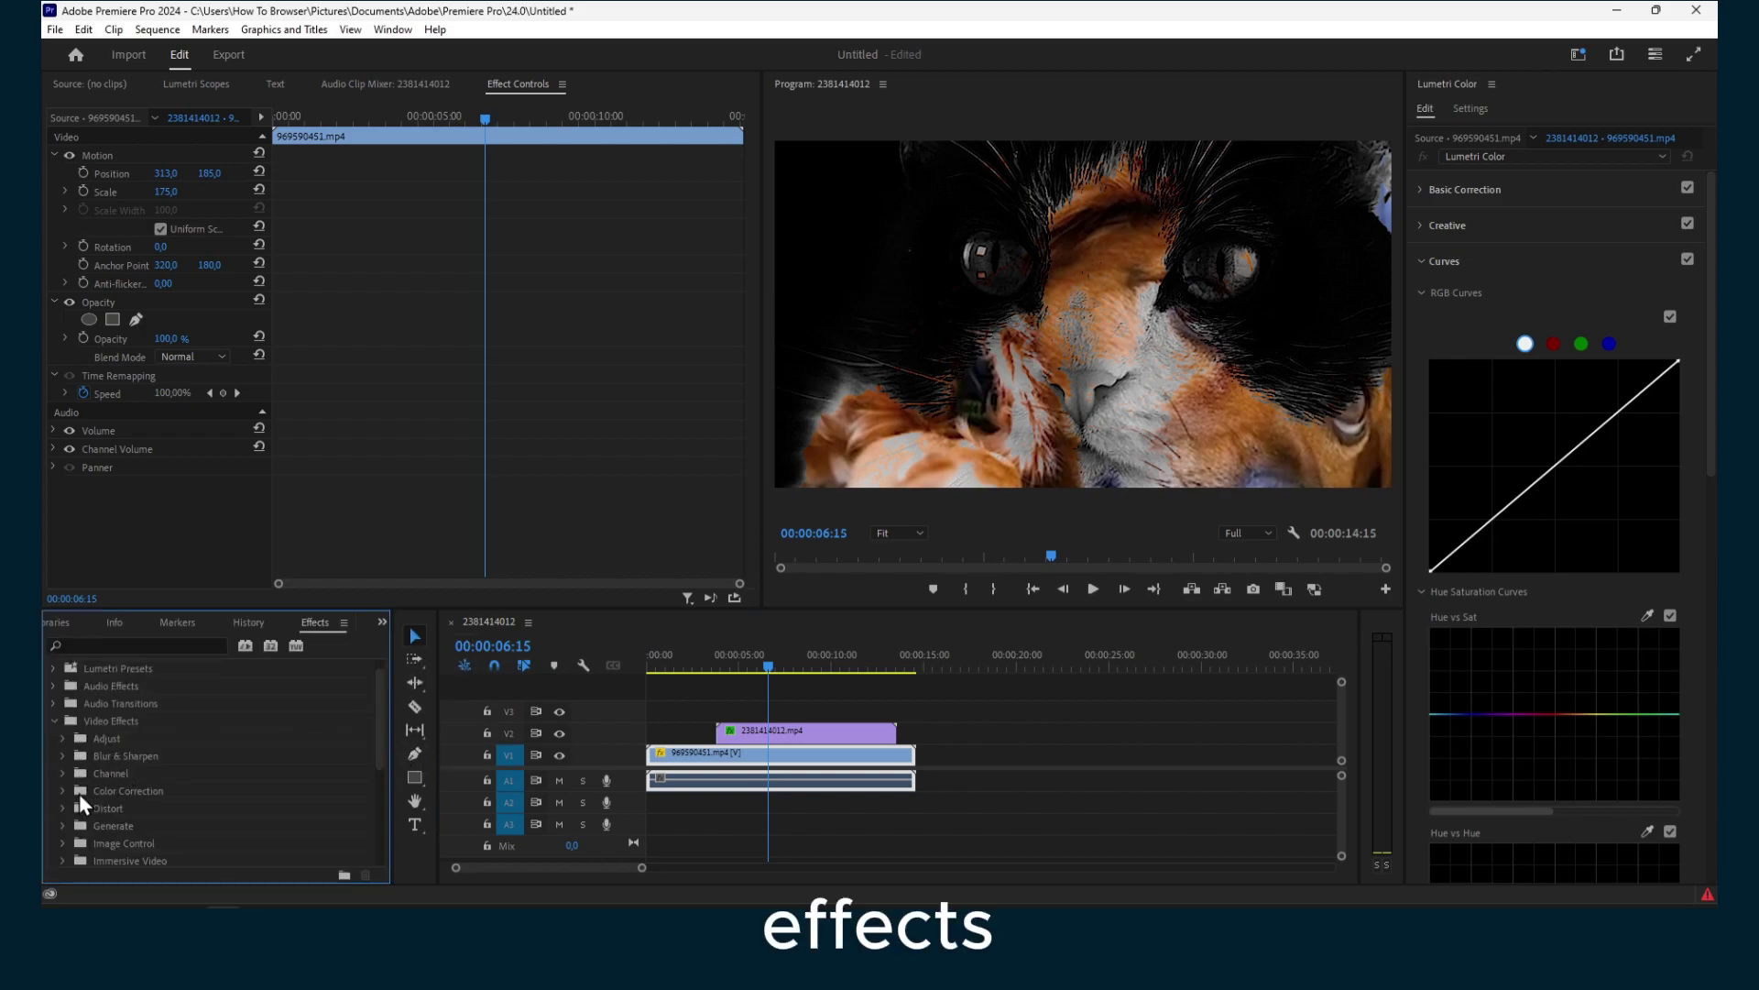
pyautogui.scroll(-1, 79, 793)
pyautogui.click(66, 740)
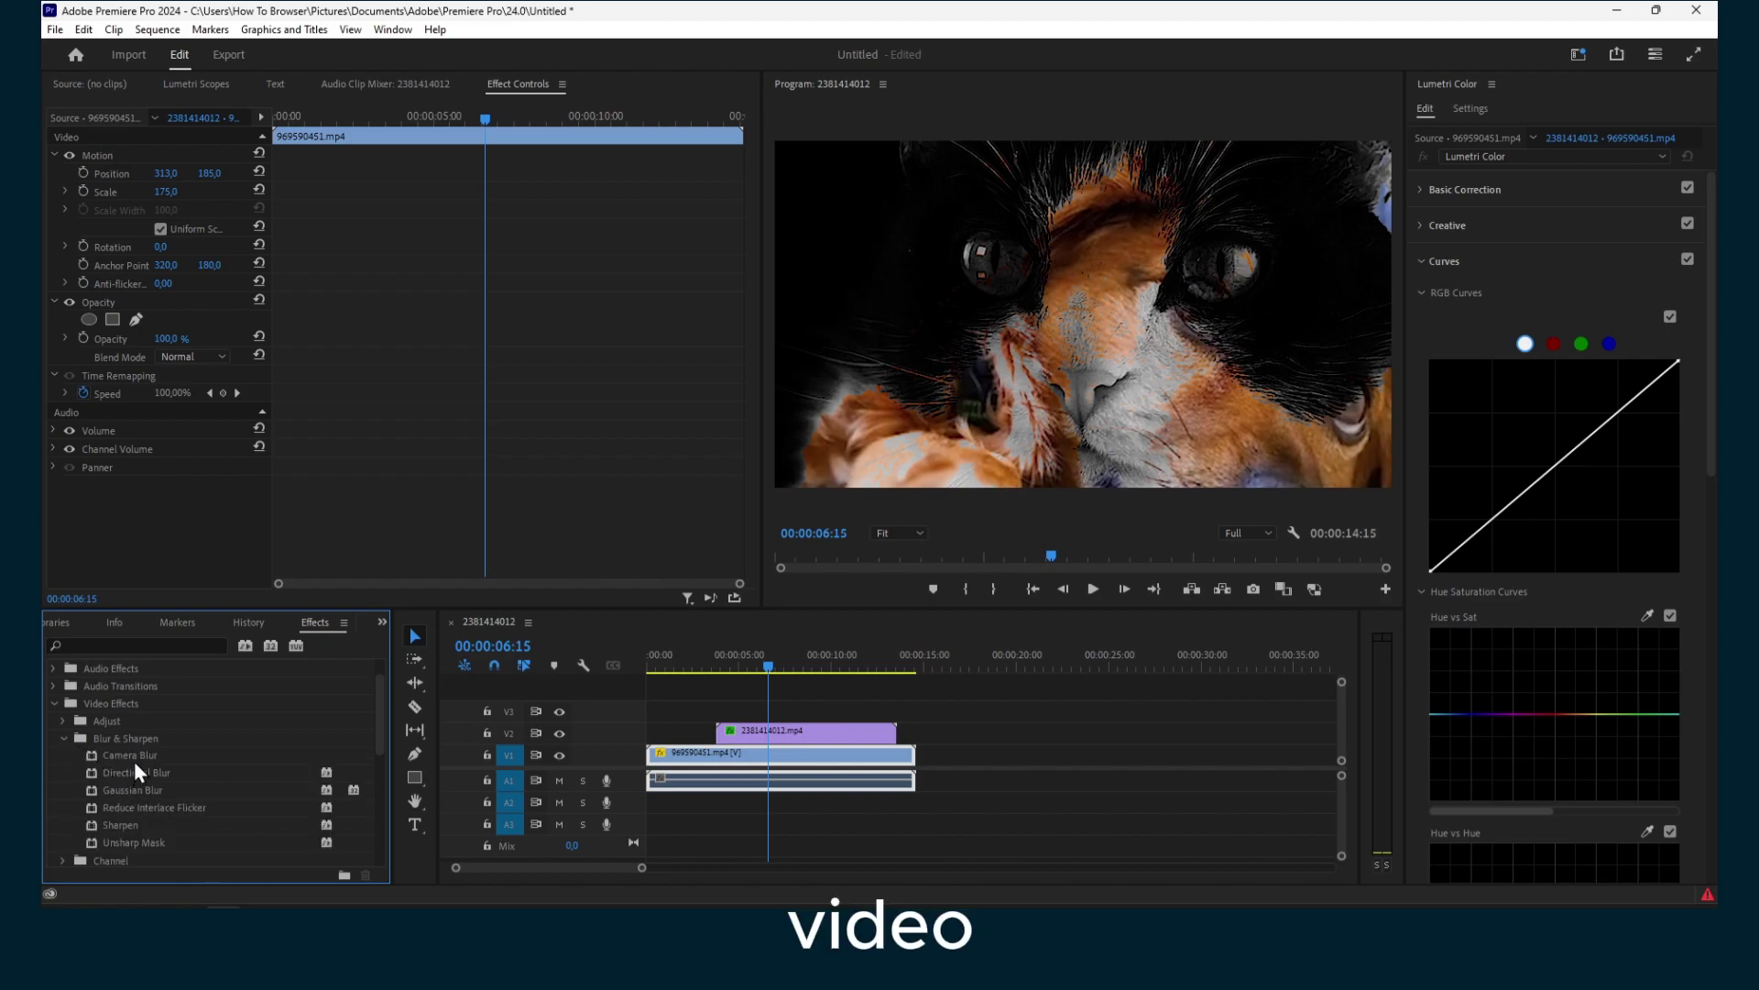
pyautogui.scroll(-1, 138, 775)
pyautogui.moveTo(151, 792); pyautogui.dragTo(749, 738)
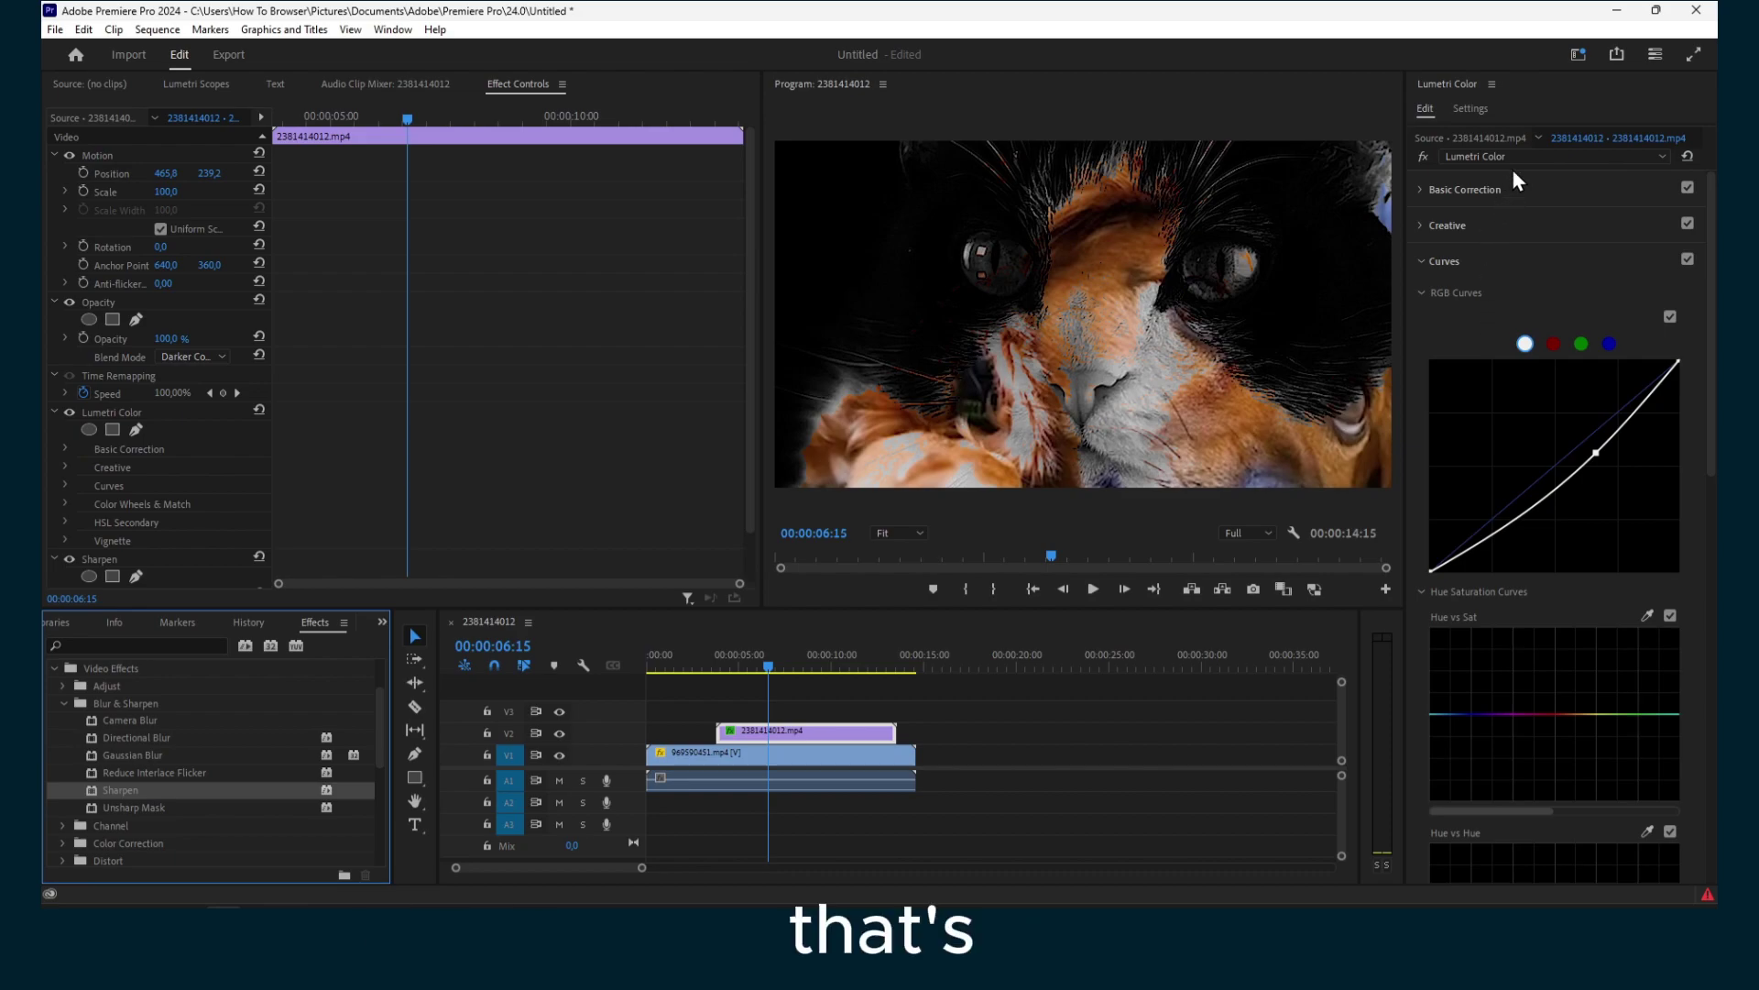
# Set the upper clip's Sharpen amount to 100 and its opacity to 70%.
pyautogui.scroll(-3, 140, 397)
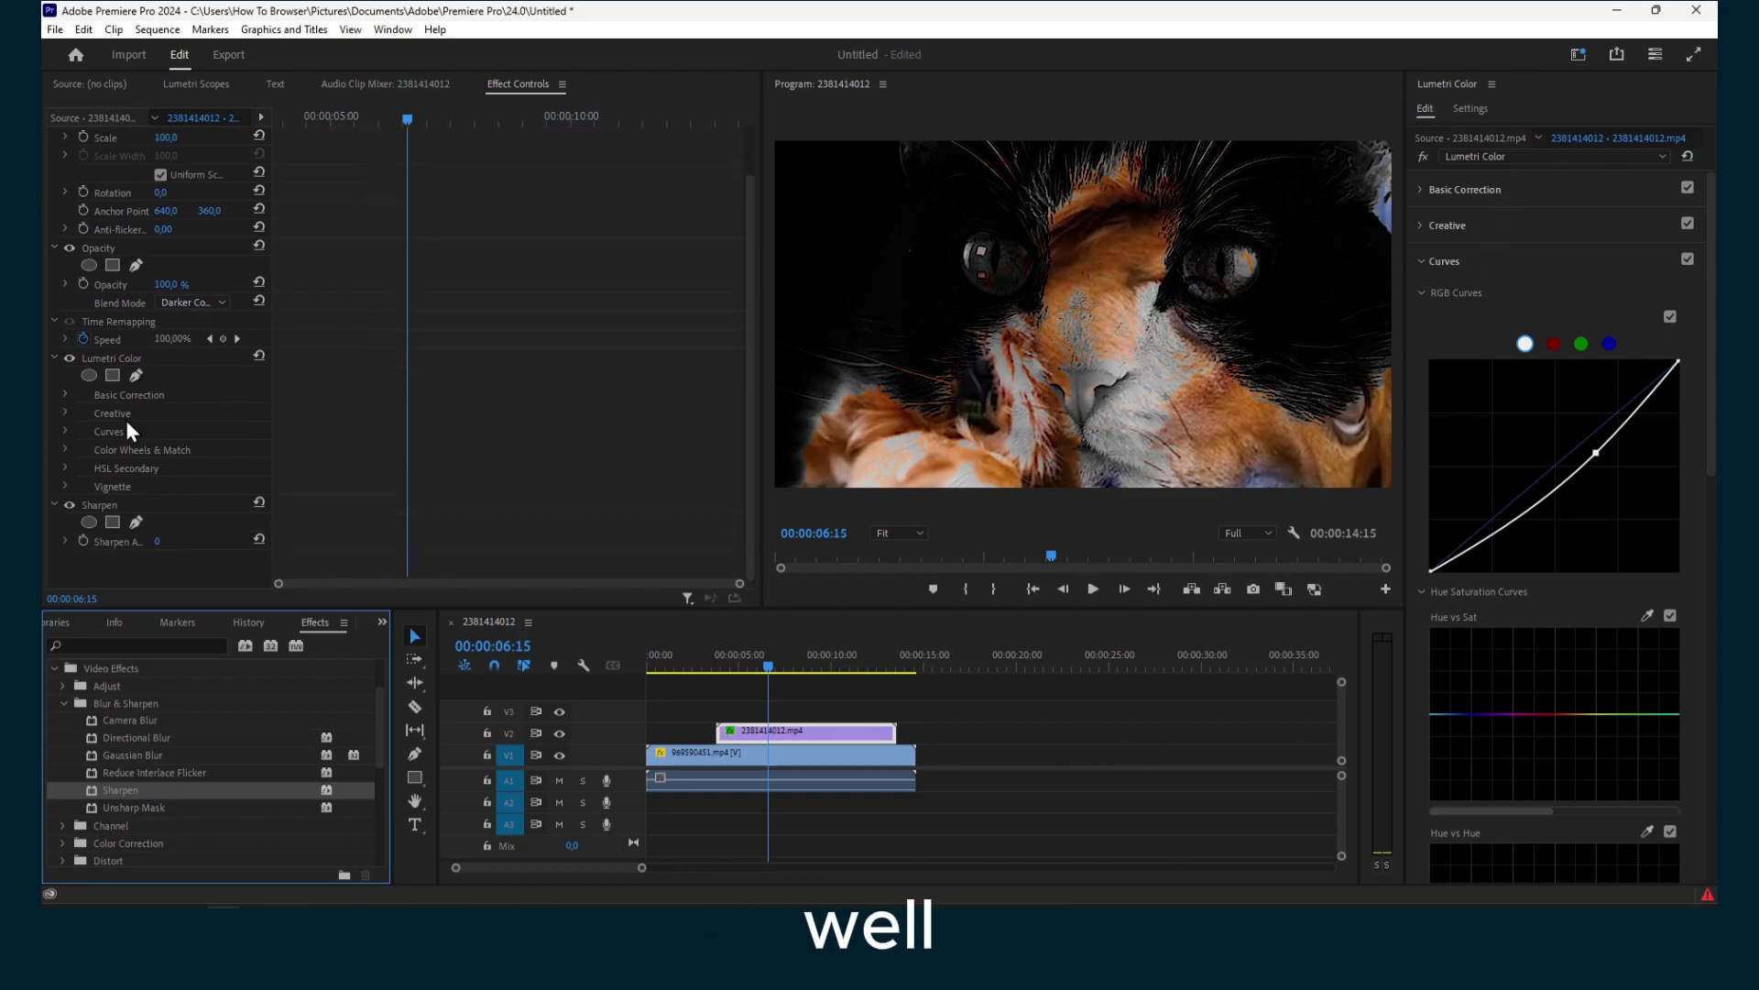
pyautogui.click(66, 541)
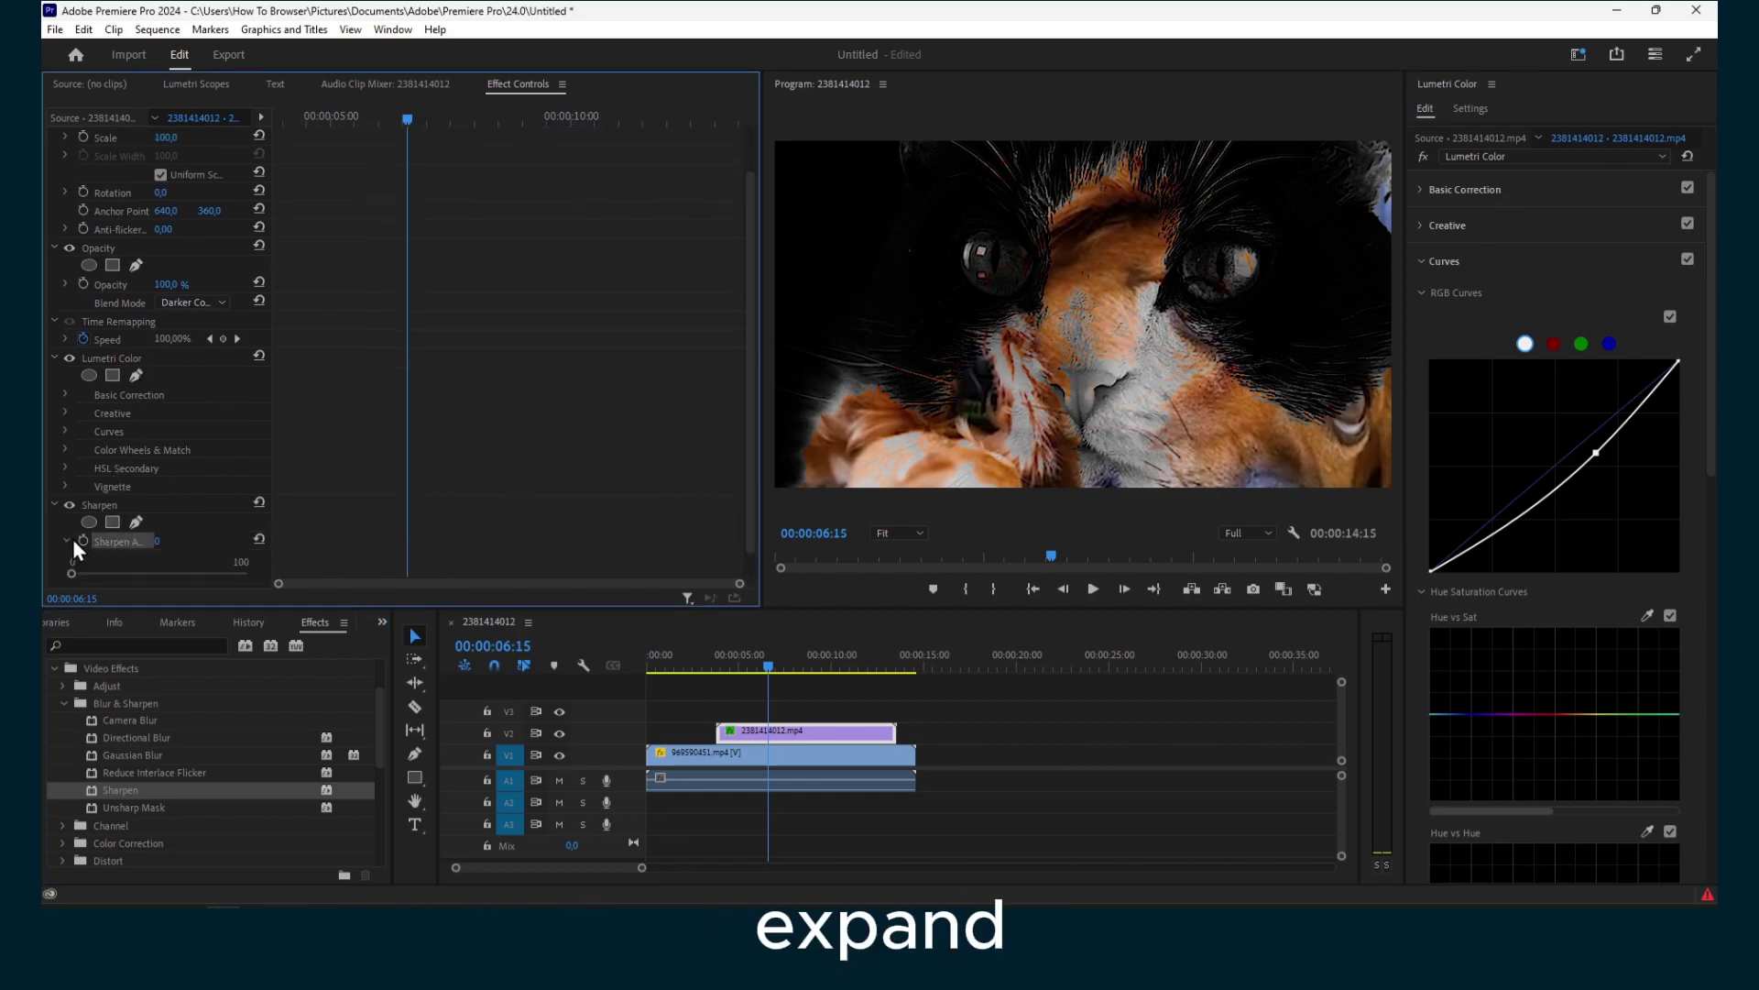
pyautogui.moveTo(113, 541); pyautogui.dragTo(356, 551)
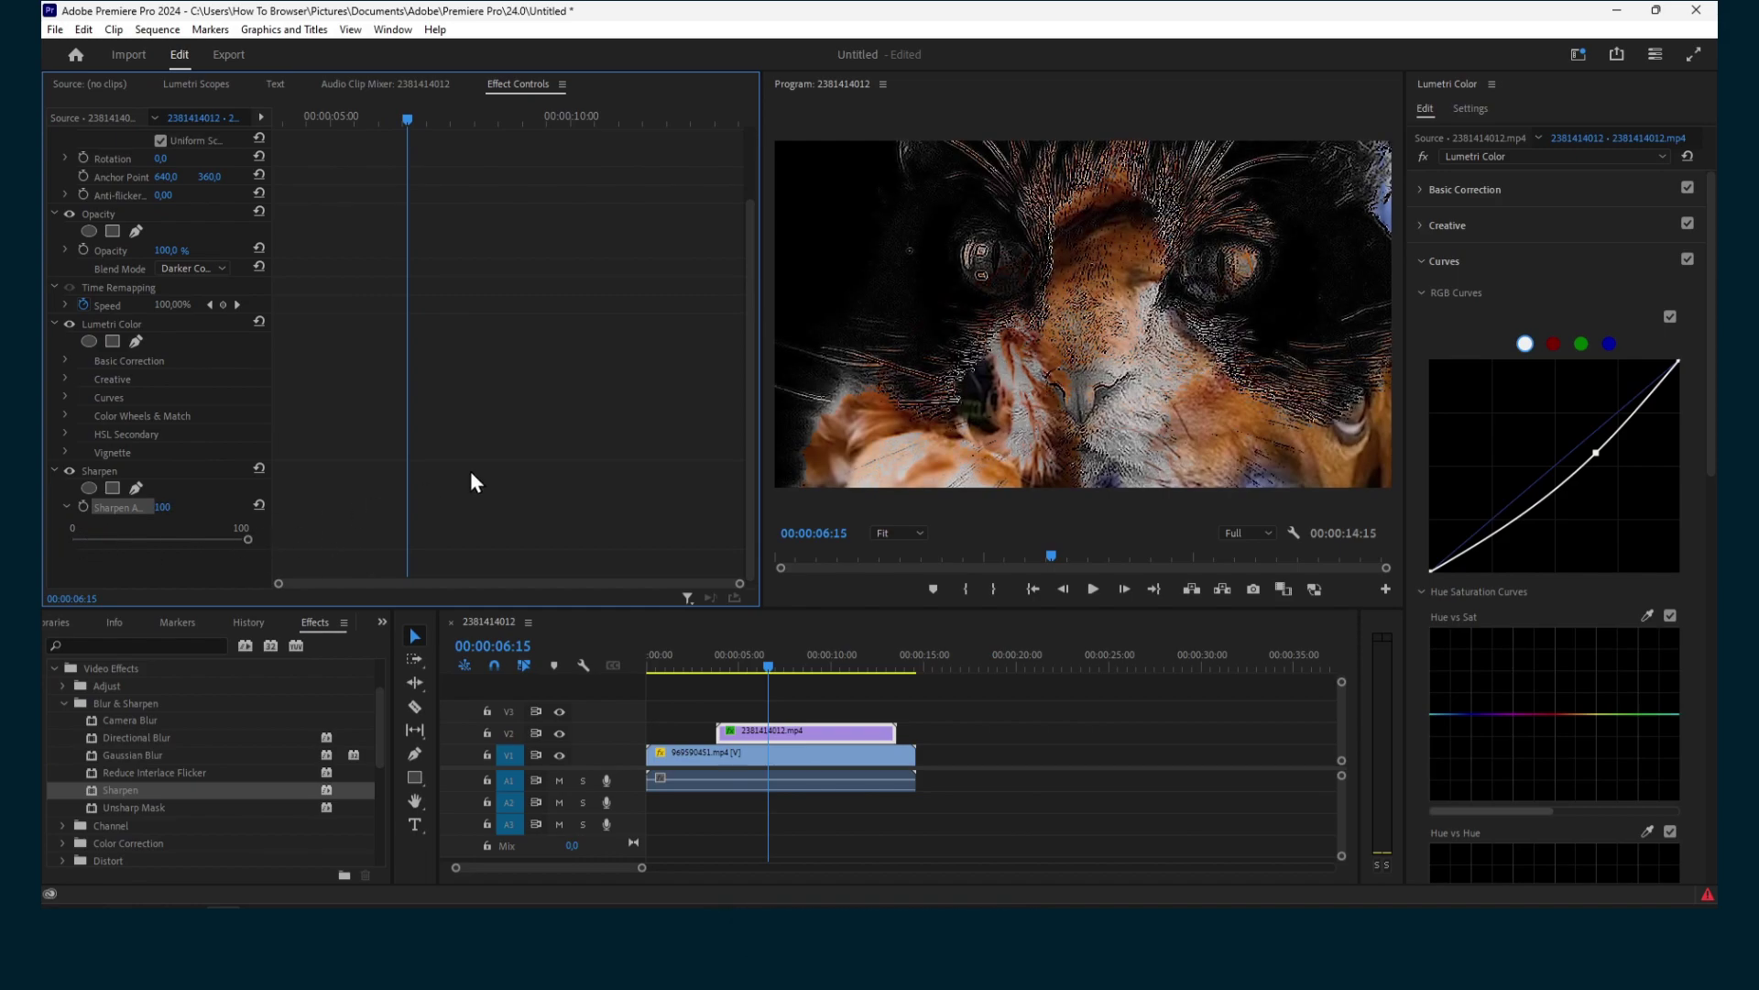
pyautogui.scroll(2, 156, 348)
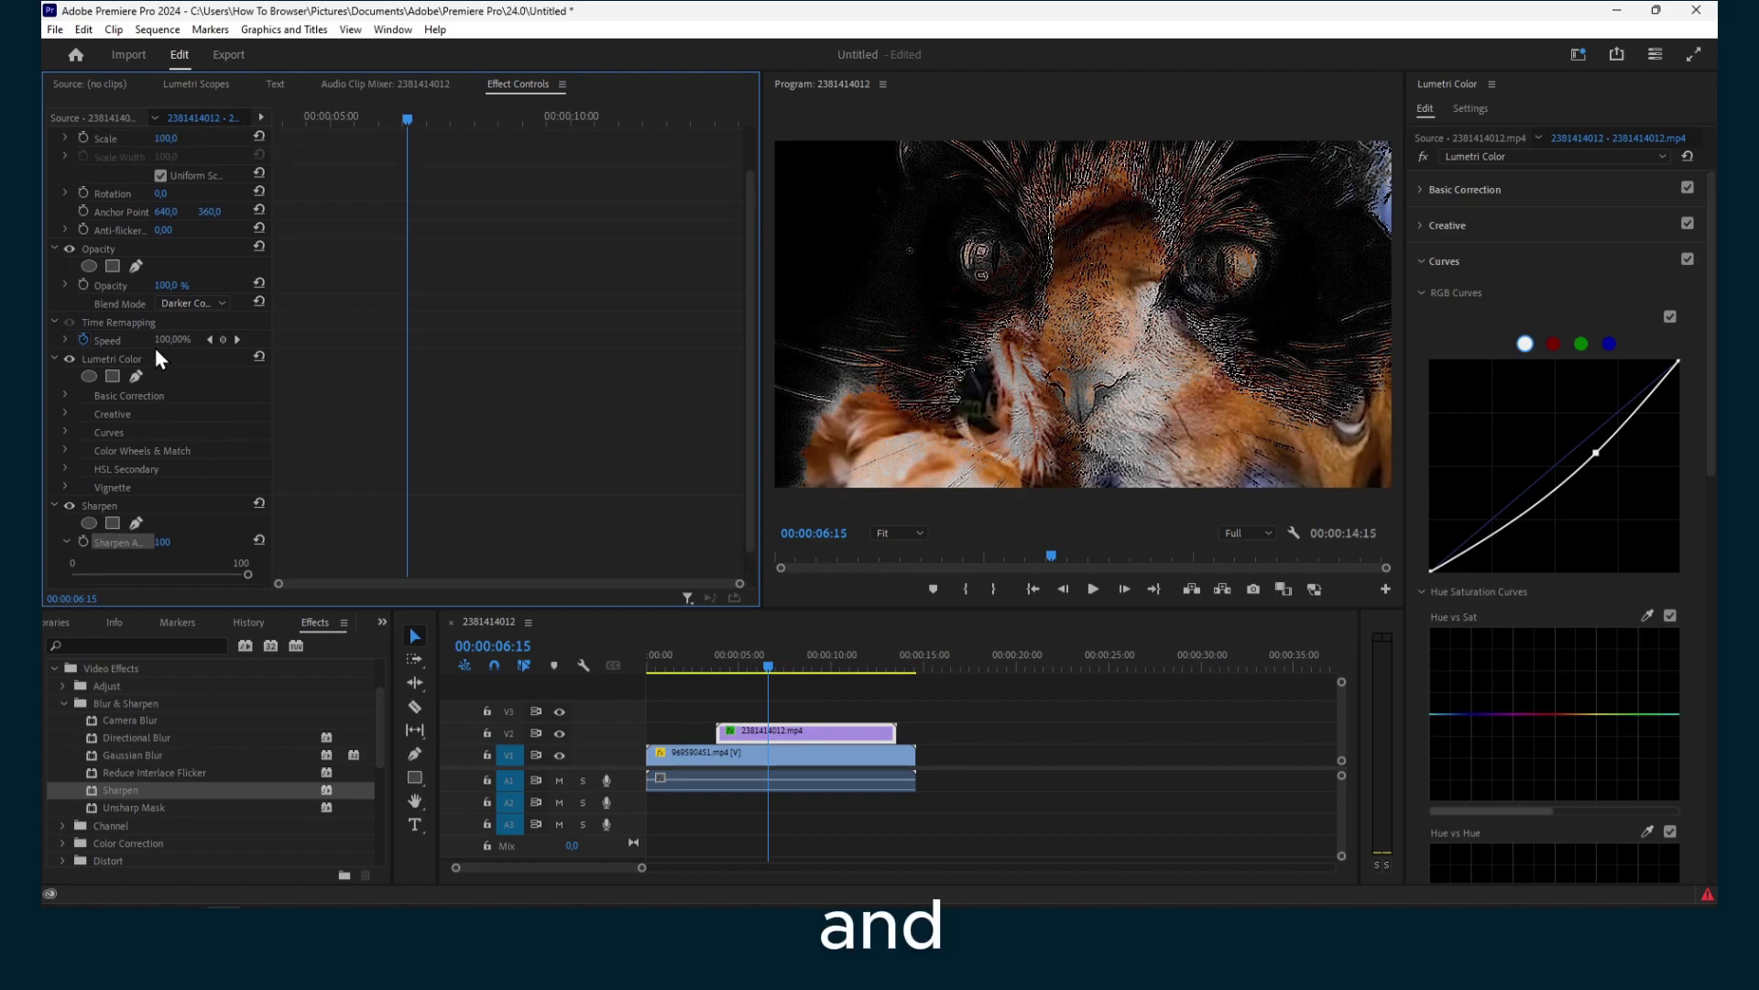
pyautogui.moveTo(180, 321)
pyautogui.mouseDown()
pyautogui.moveTo(106, 321)
pyautogui.moveTo(153, 321)
pyautogui.mouseUp()
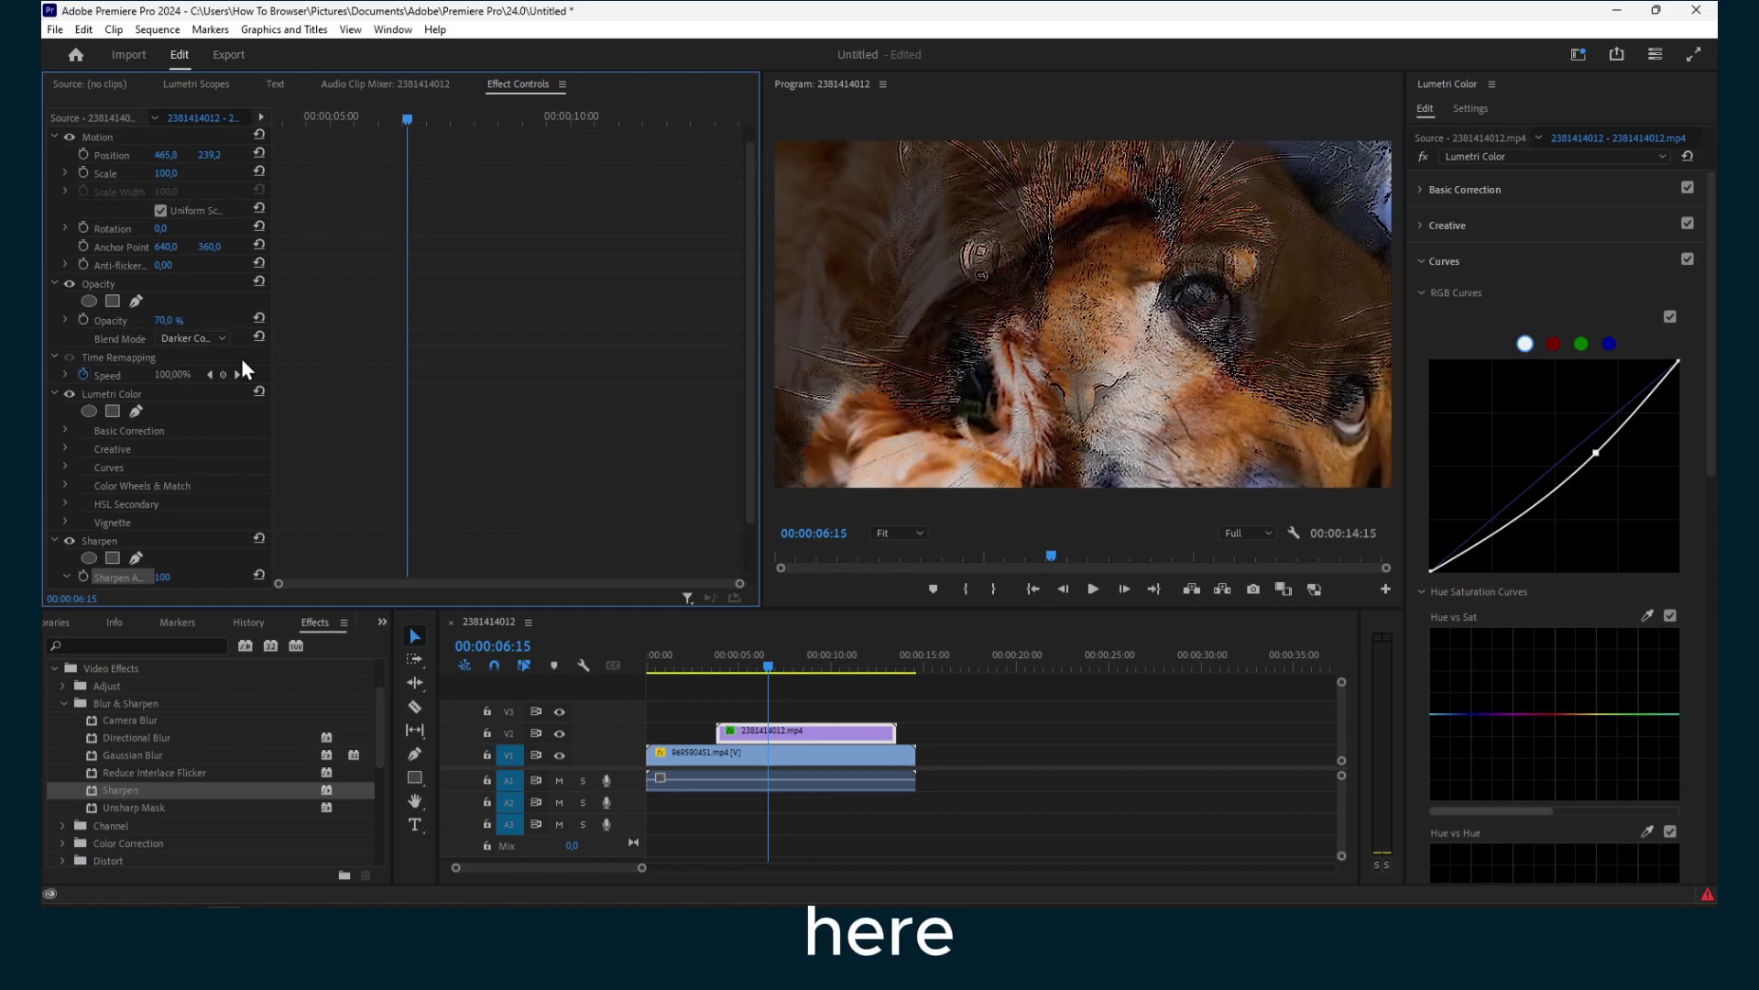
# Move clip 969590451.mp4 up to track V3 above the other clip and try the Dissolve, Screen and Color Dodge blend modes on it.
pyautogui.moveTo(724, 758); pyautogui.dragTo(720, 723)
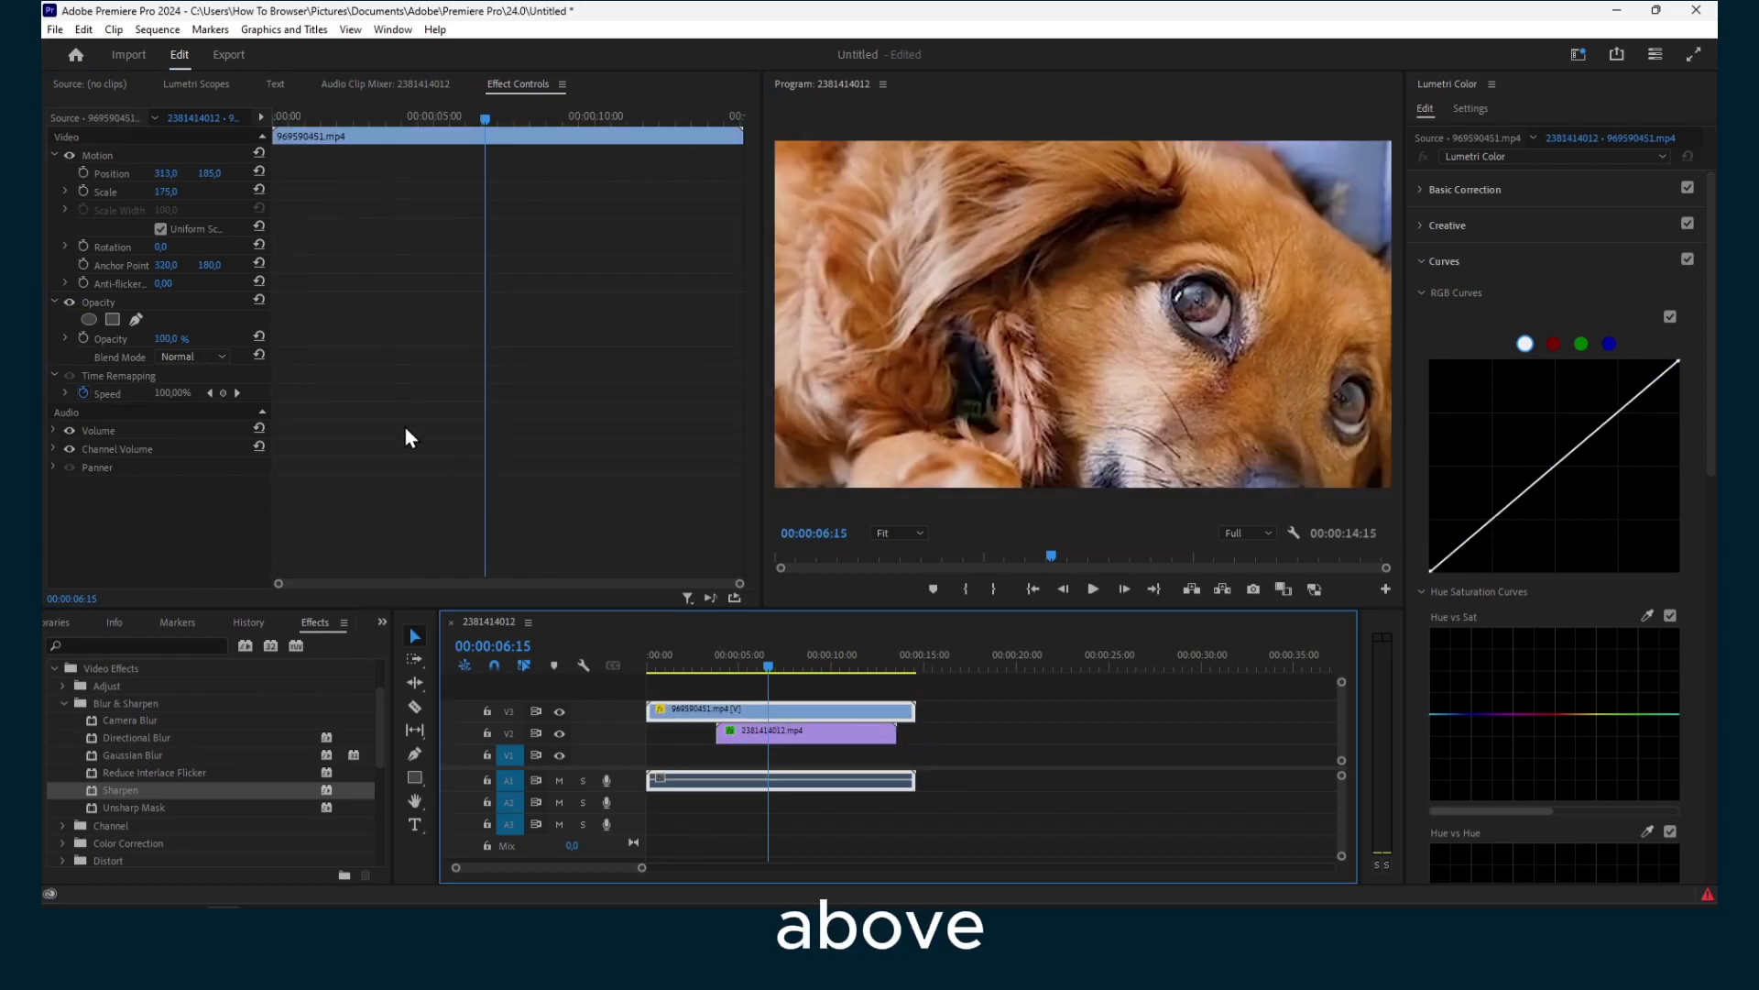
pyautogui.click(182, 357)
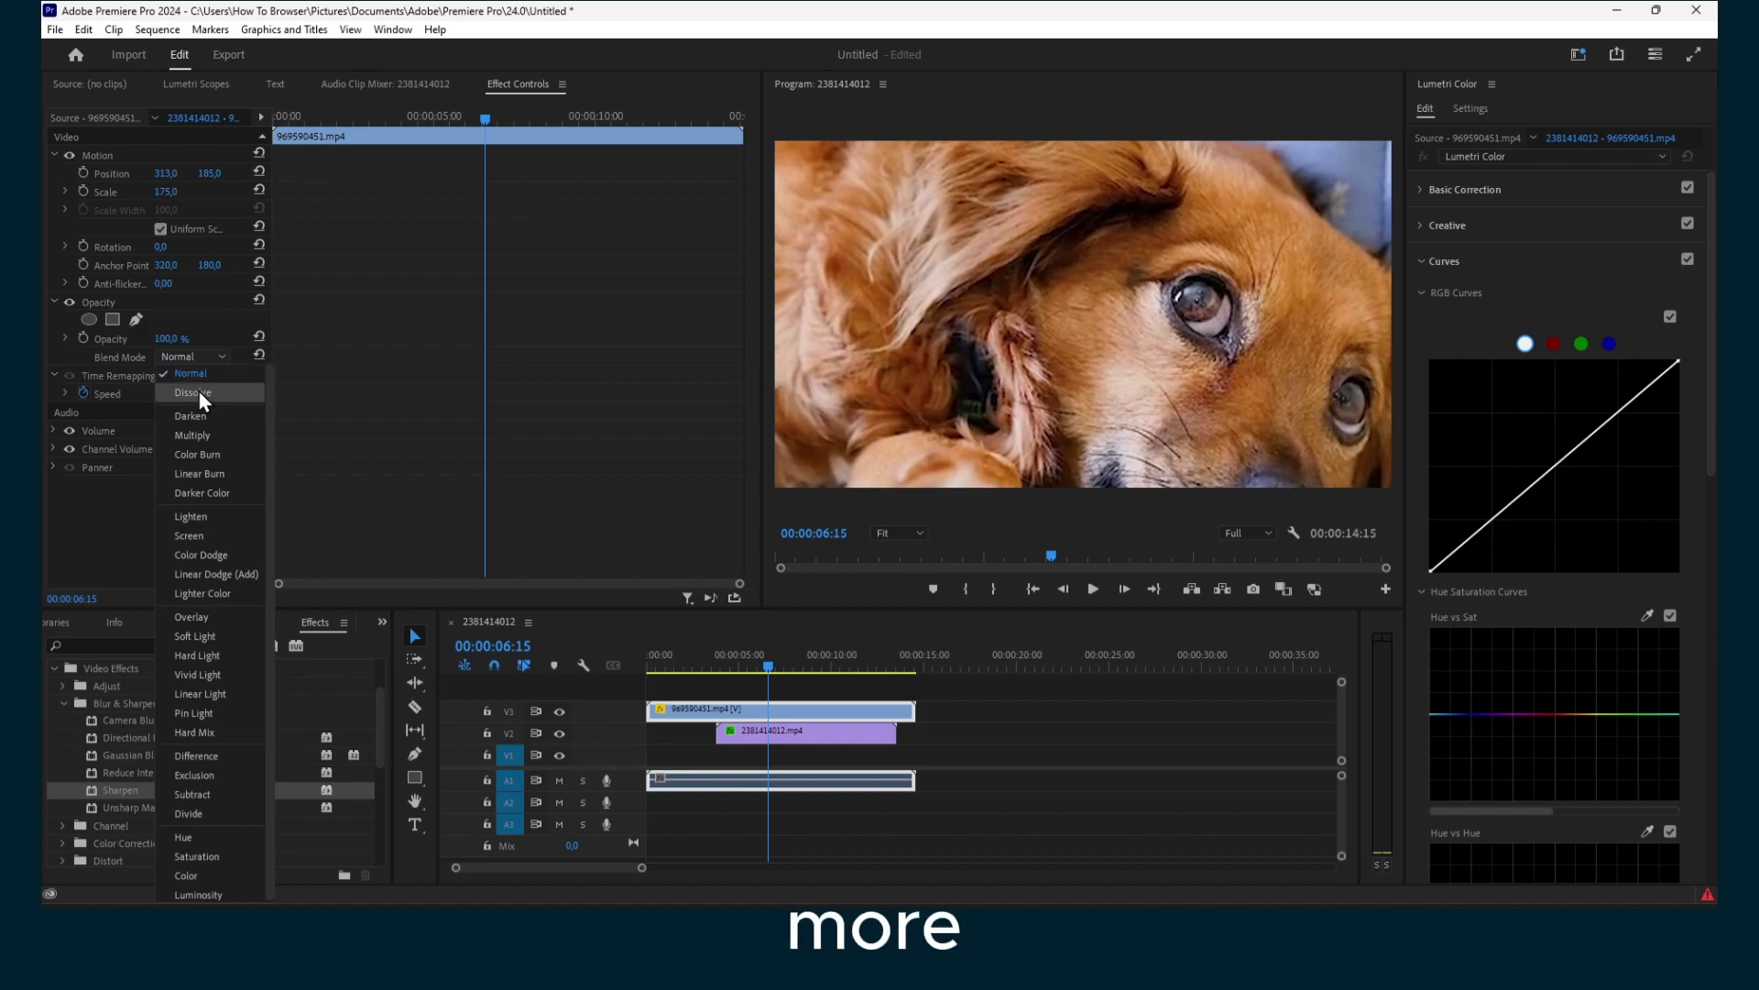
pyautogui.click(200, 392)
pyautogui.click(200, 353)
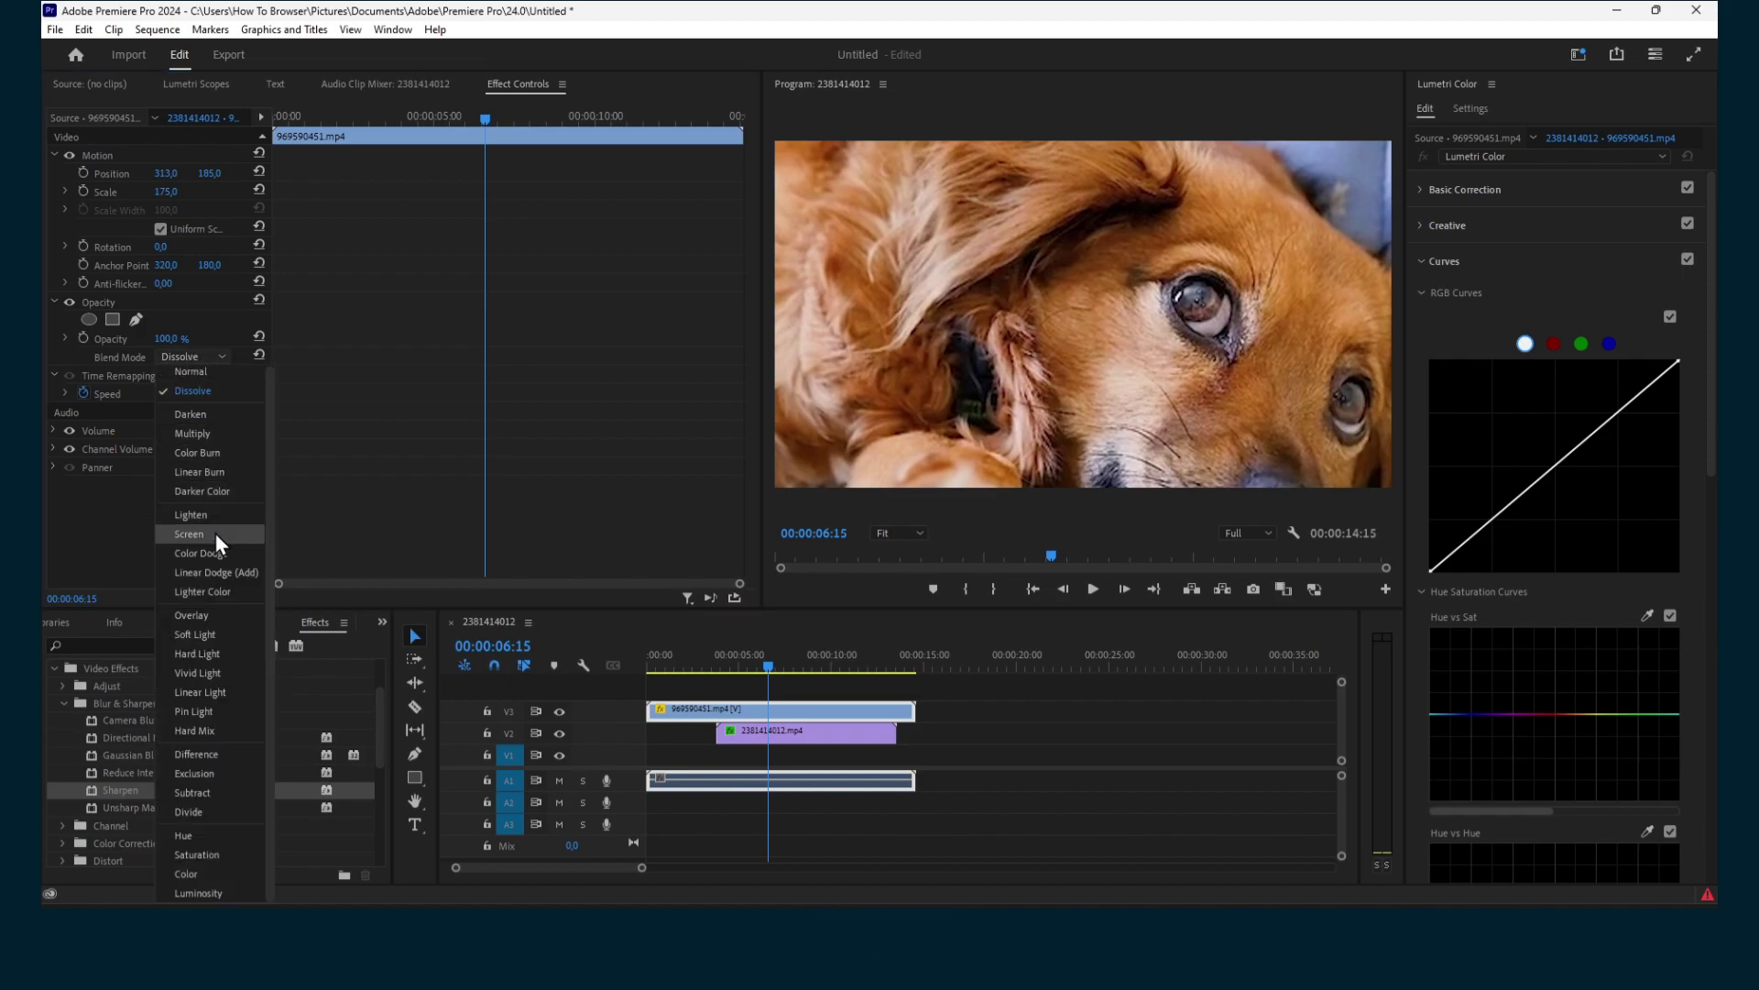
pyautogui.click(215, 532)
pyautogui.click(200, 354)
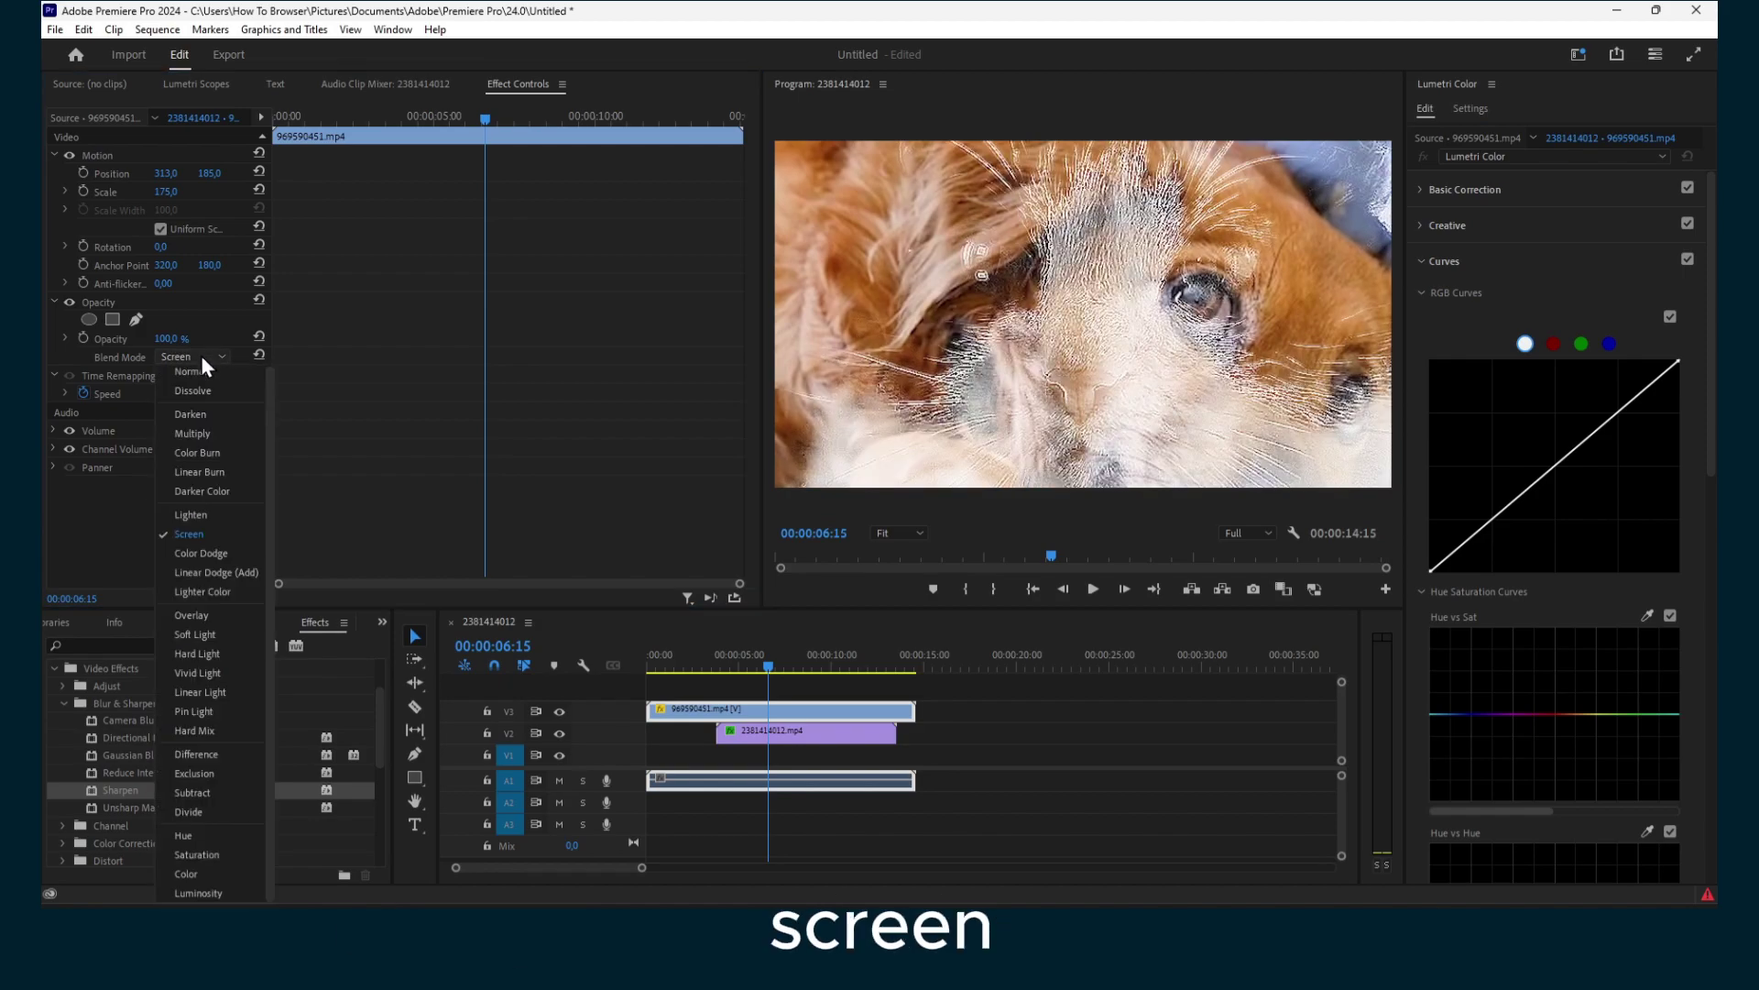
pyautogui.click(212, 550)
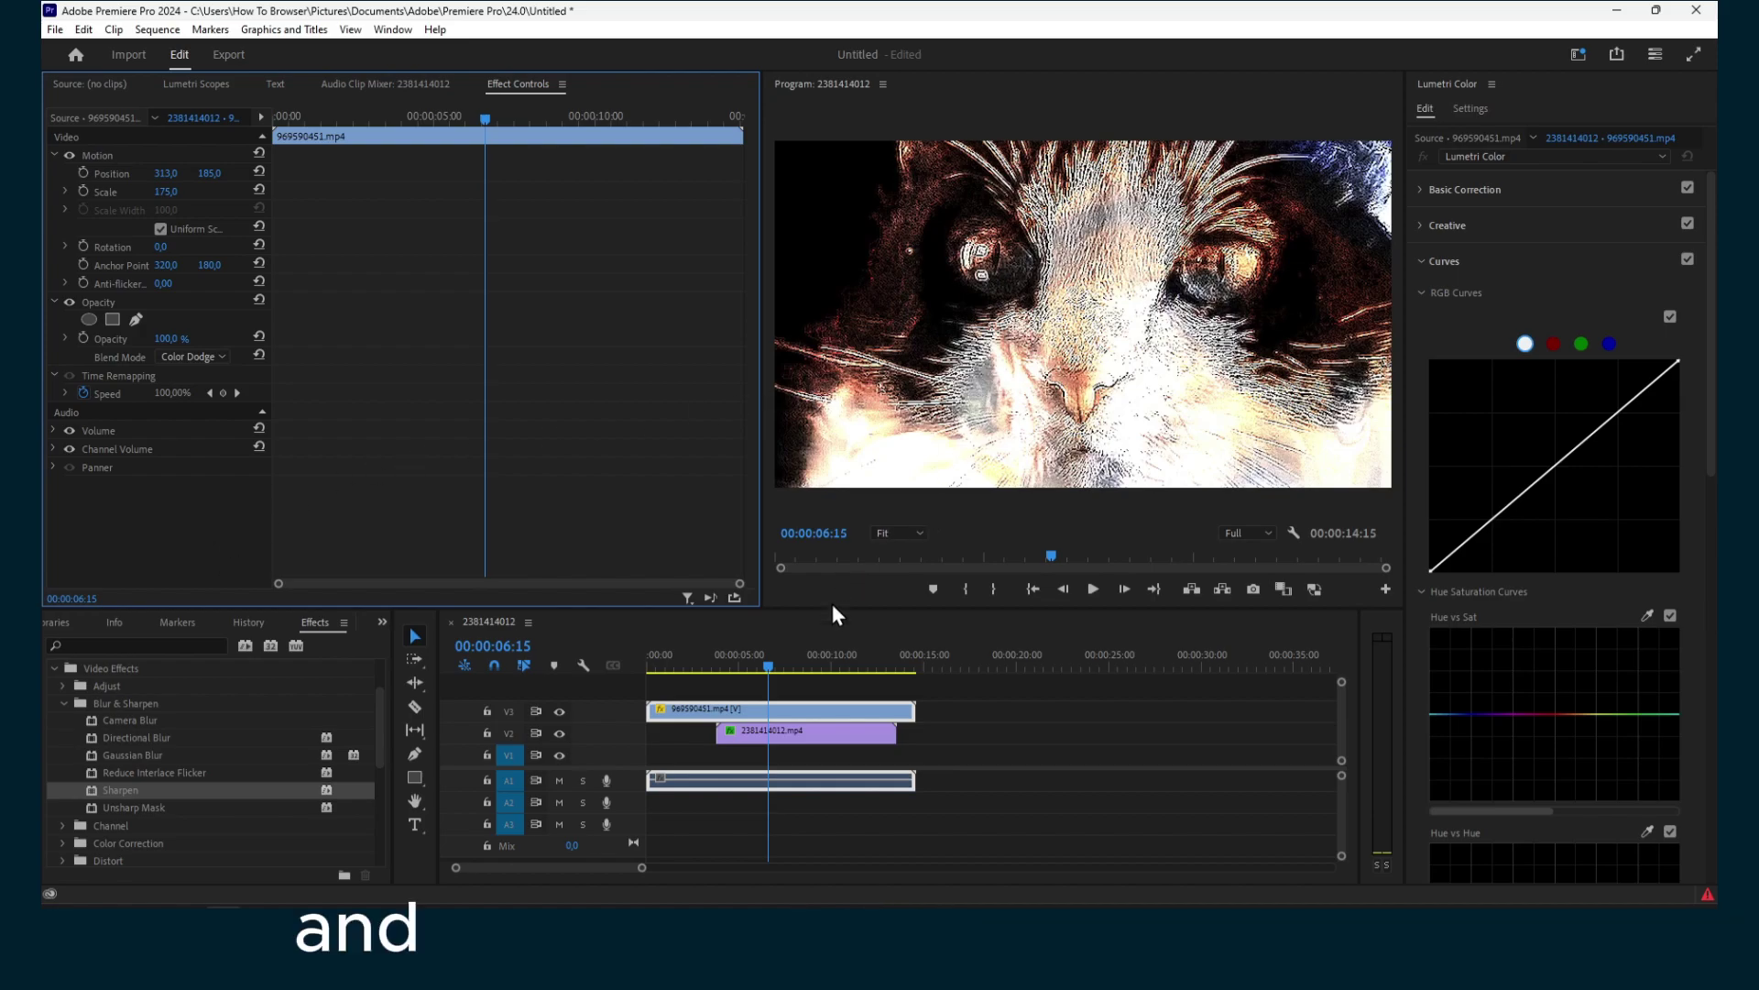
# With the playhead at 00:00:06:21, set the blend mode of 969590451.mp4 to Soft Light.
pyautogui.moveTo(846, 680)
pyautogui.mouseDown()
pyautogui.moveTo(724, 679)
pyautogui.moveTo(810, 679)
pyautogui.moveTo(755, 681)
pyautogui.moveTo(772, 679)
pyautogui.mouseUp()
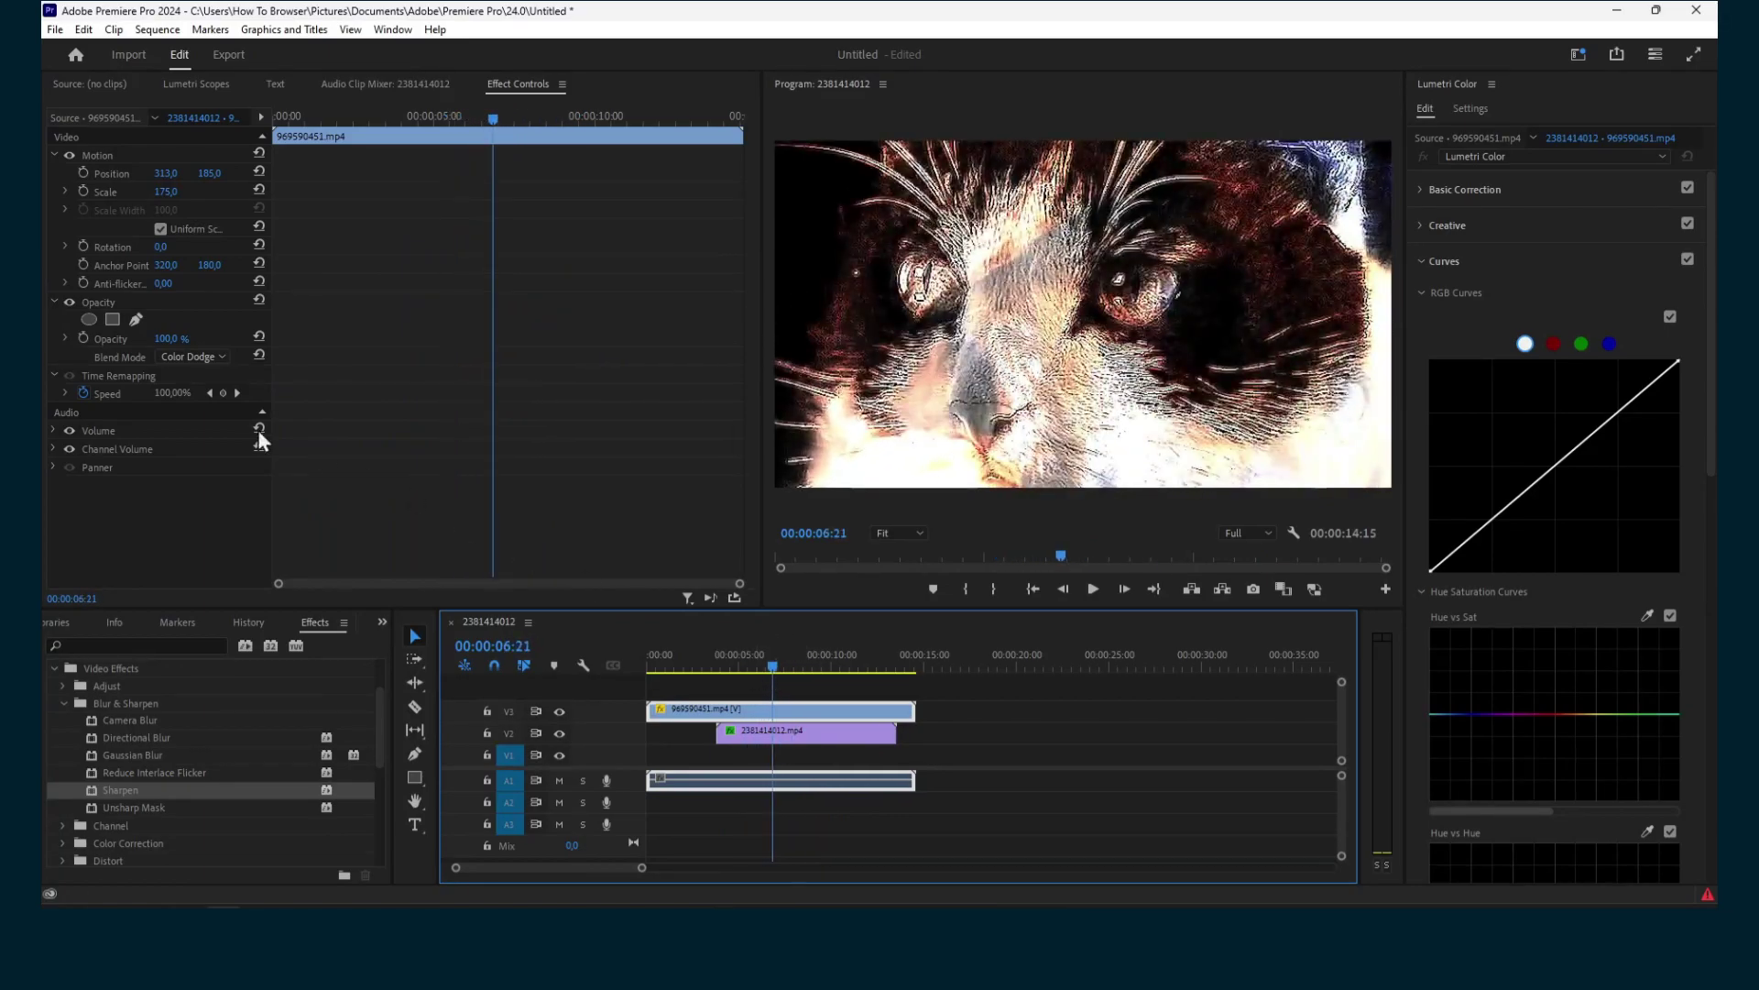
pyautogui.click(193, 357)
pyautogui.click(227, 636)
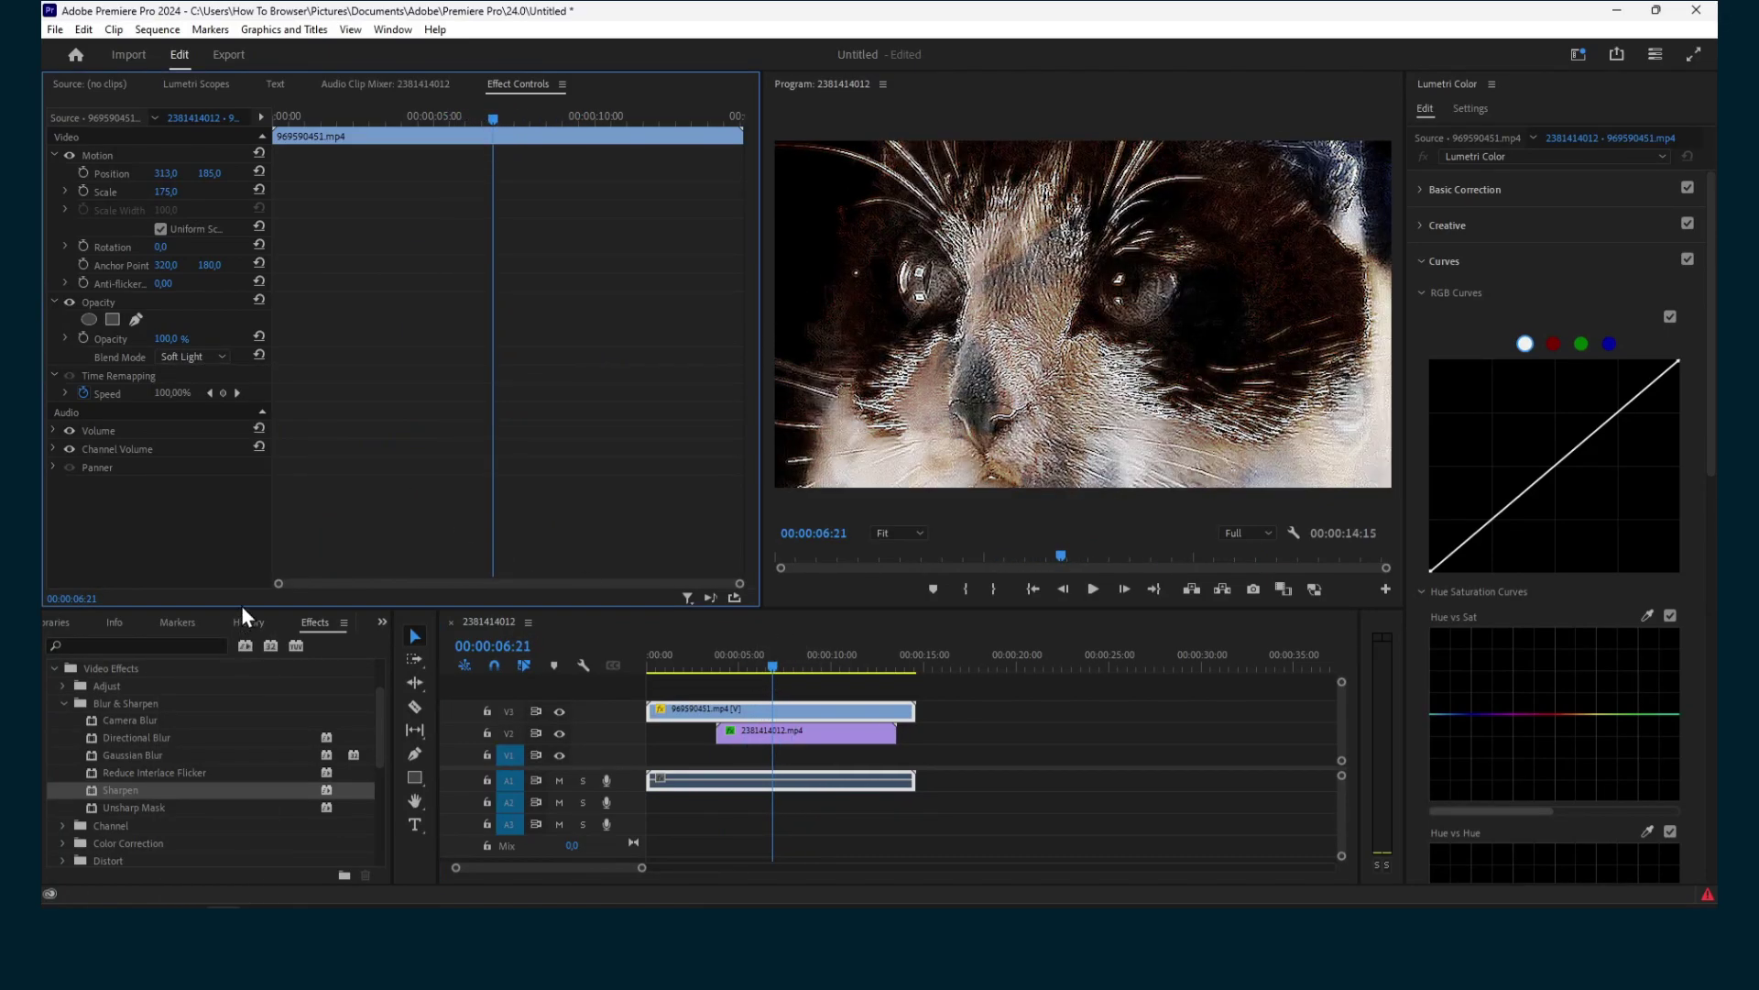
pyautogui.click(176, 387)
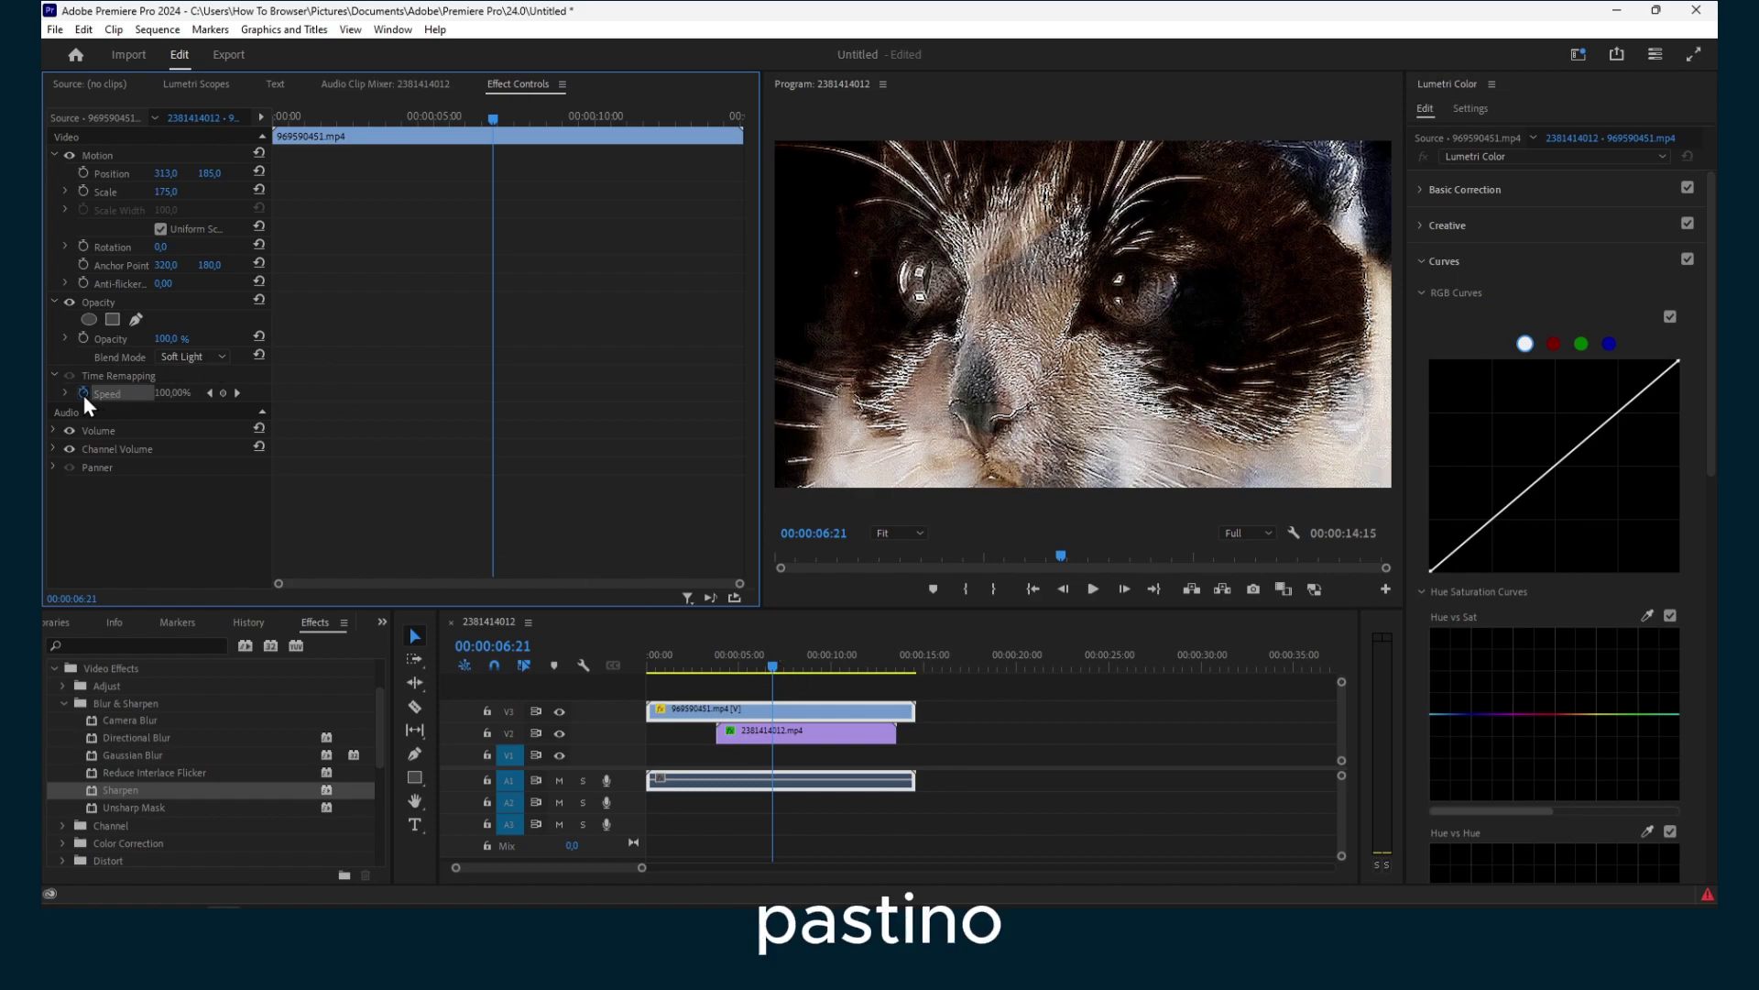
pyautogui.click(210, 394)
pyautogui.click(237, 394)
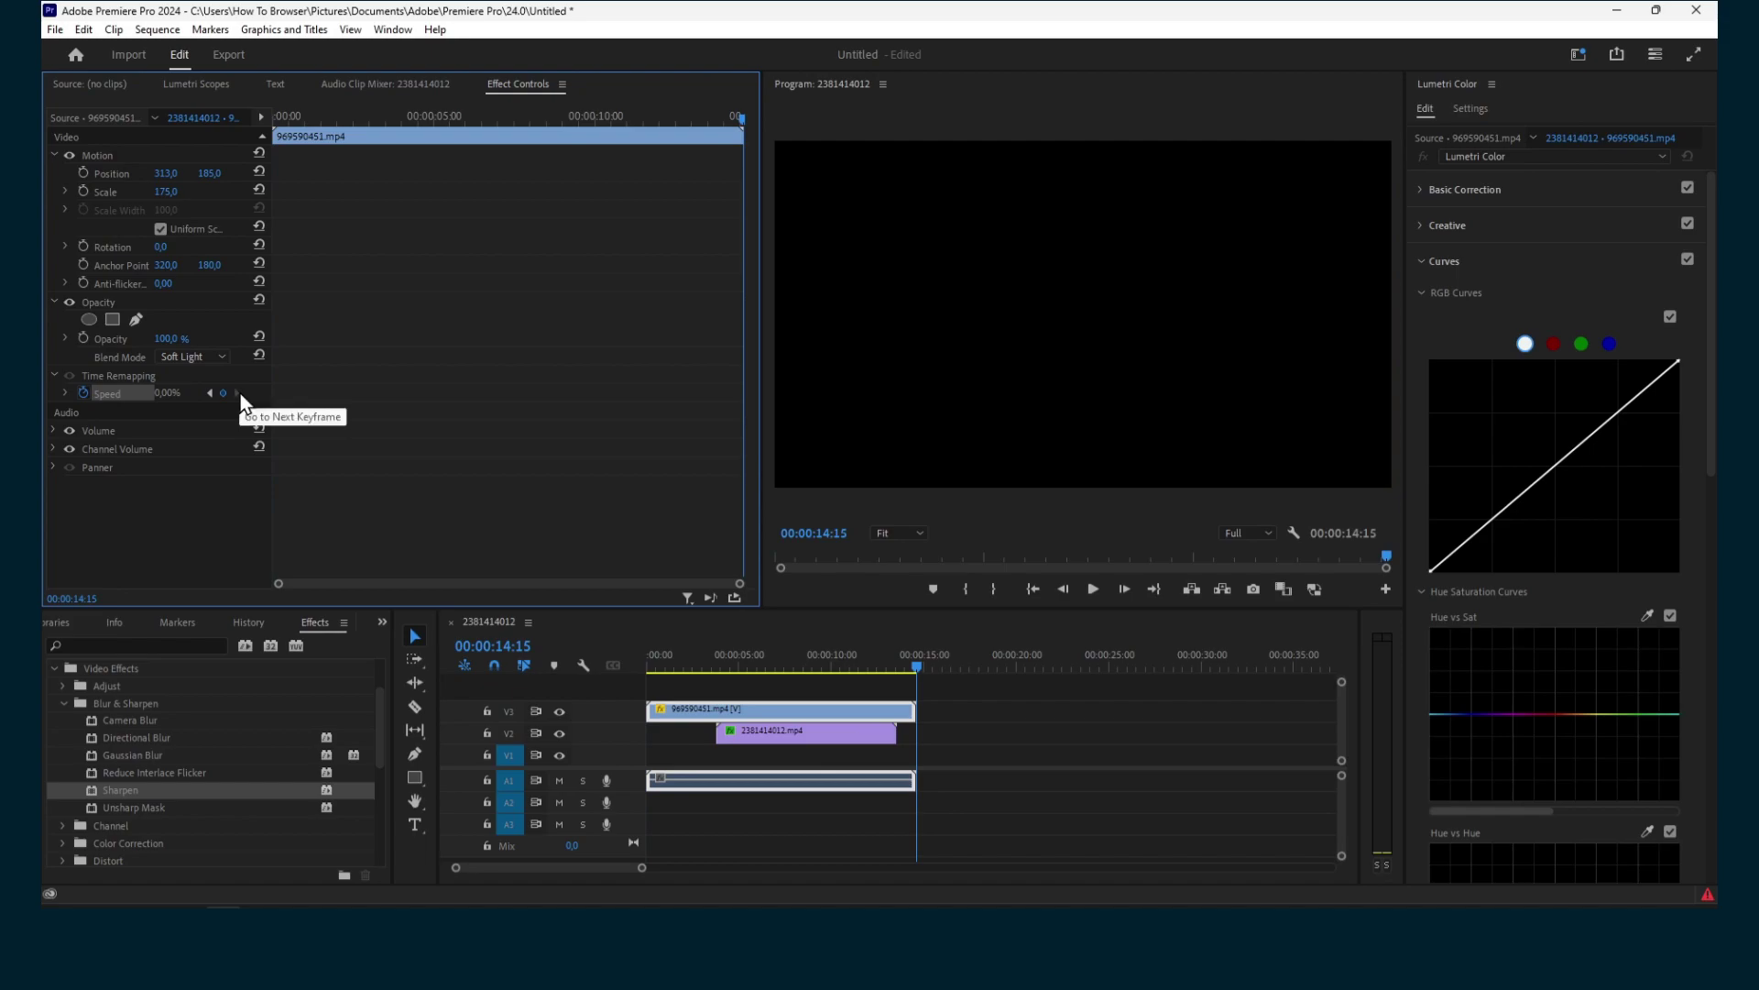
# With the playhead at 00:00:04:18, try an opacity of 0% on 2381414012.mp4 and preview the blend around 00:00:07:10.
pyautogui.click(735, 658)
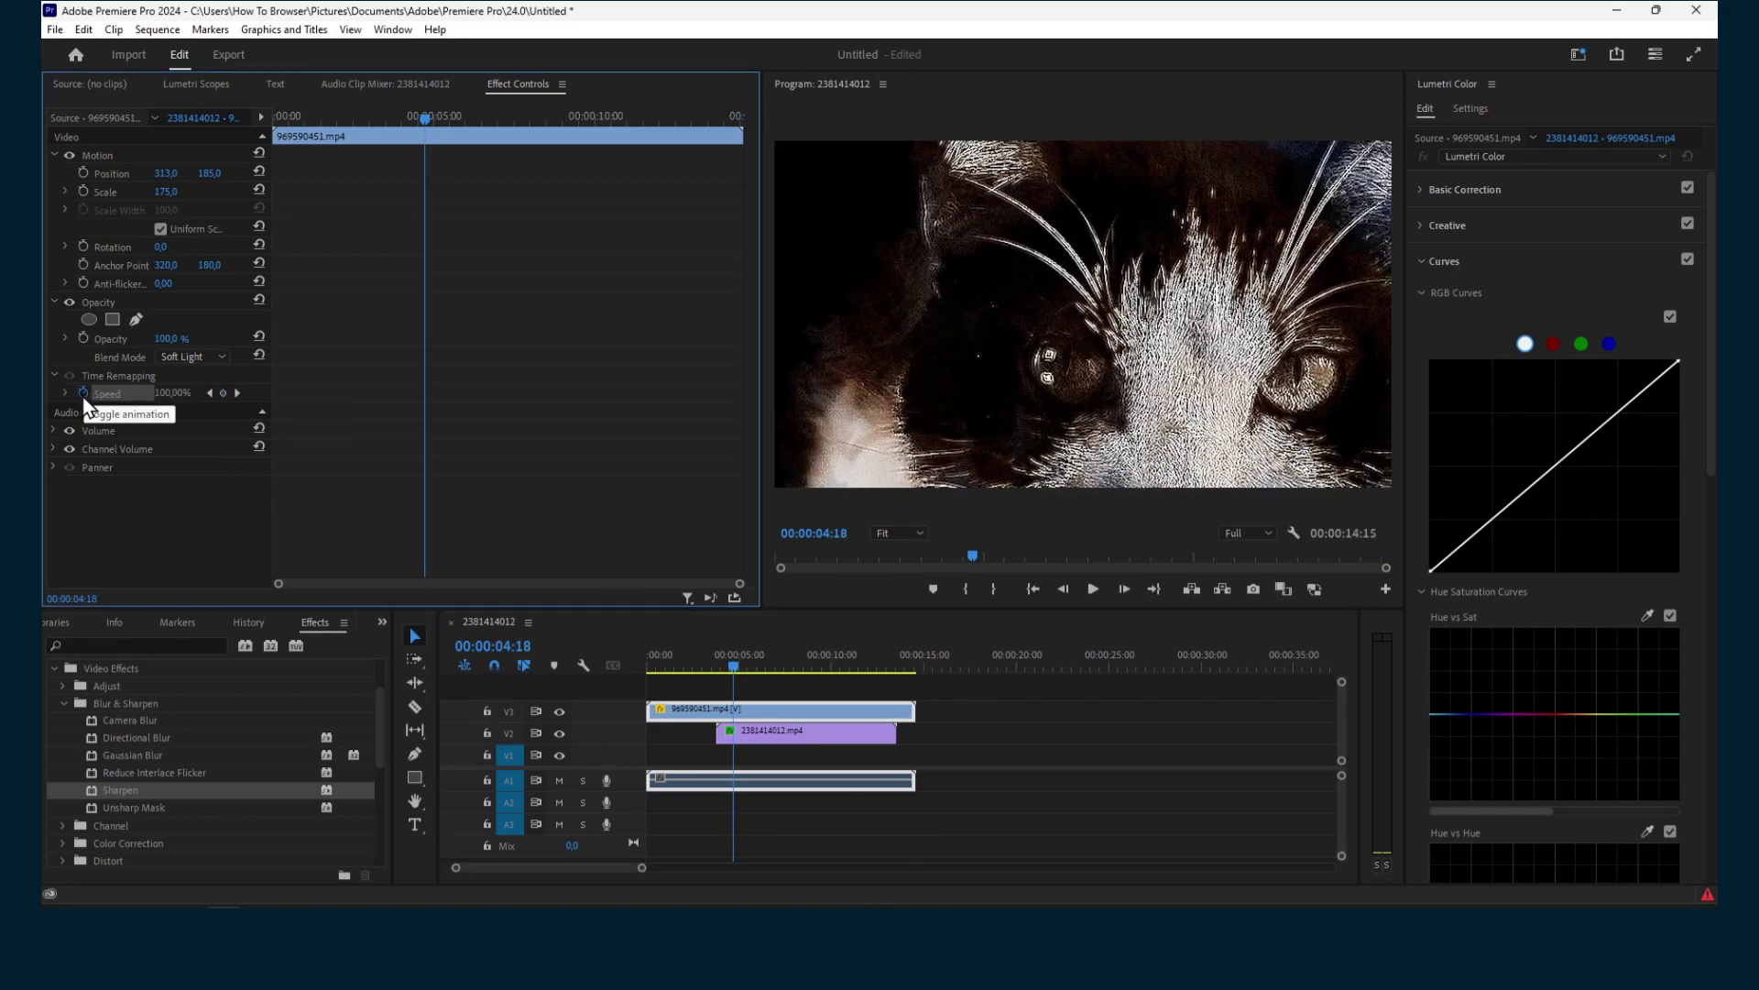
pyautogui.moveTo(173, 339)
pyautogui.mouseDown()
pyautogui.moveTo(81, 339)
pyautogui.moveTo(173, 339)
pyautogui.mouseUp()
pyautogui.click(753, 731)
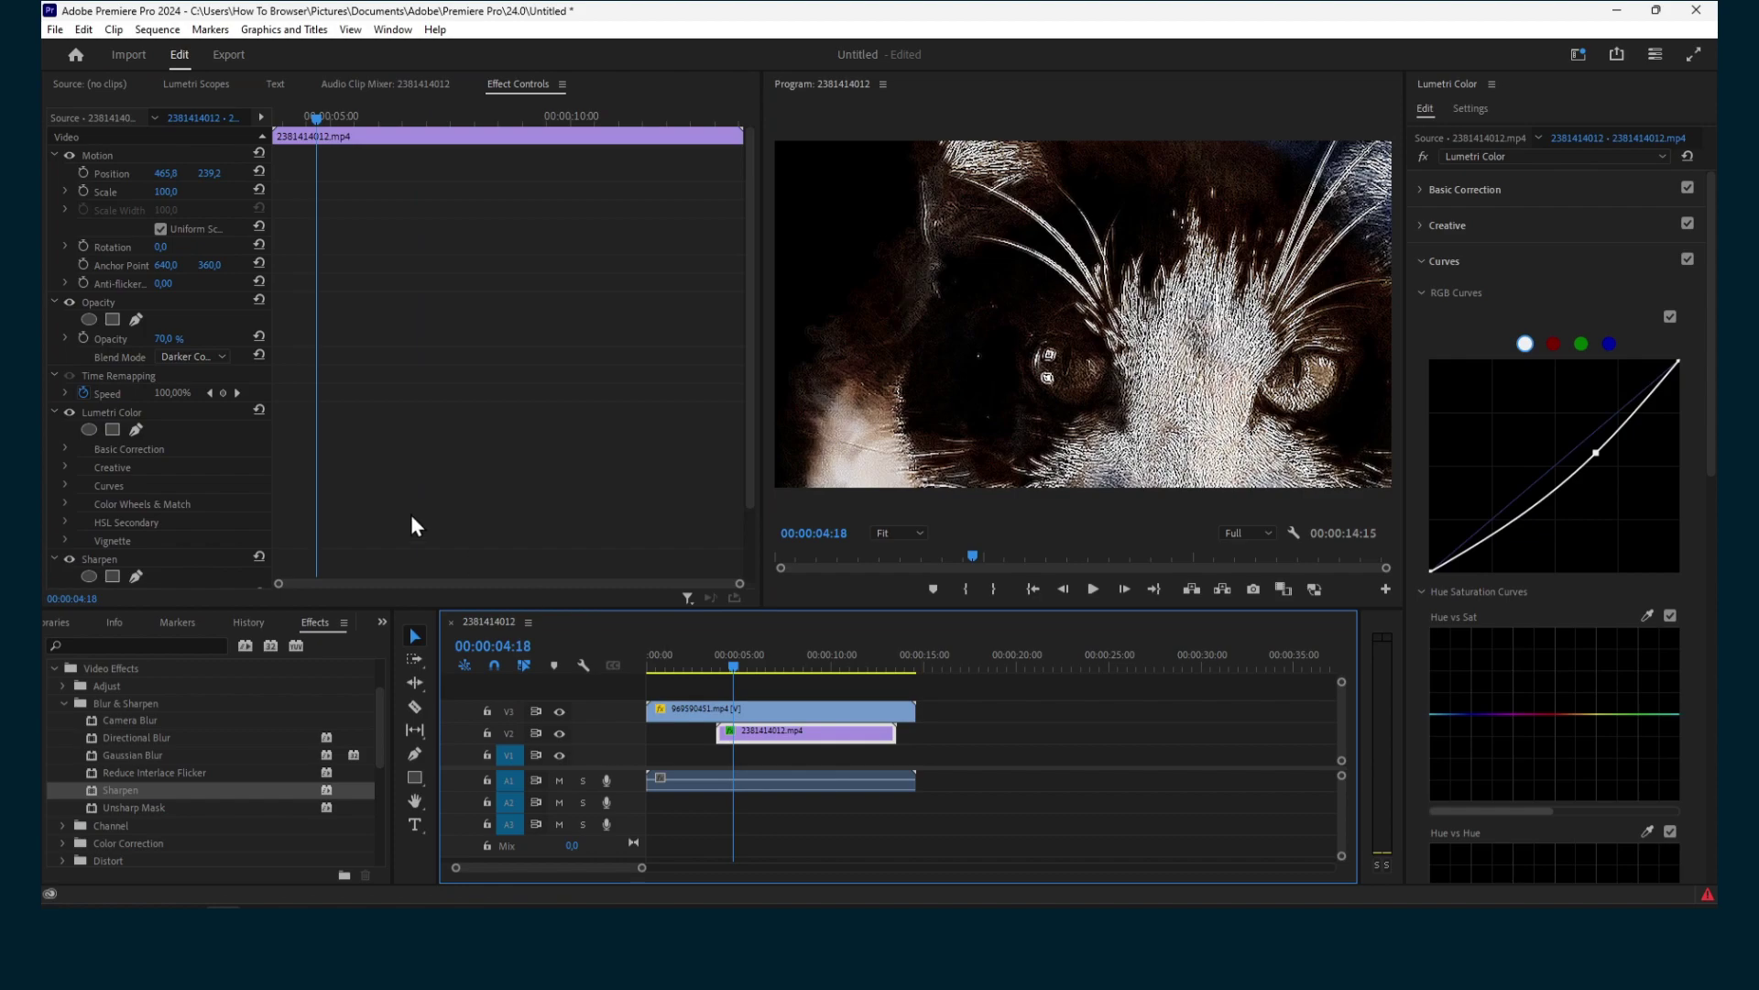
pyautogui.moveTo(163, 338); pyautogui.dragTo(110, 338)
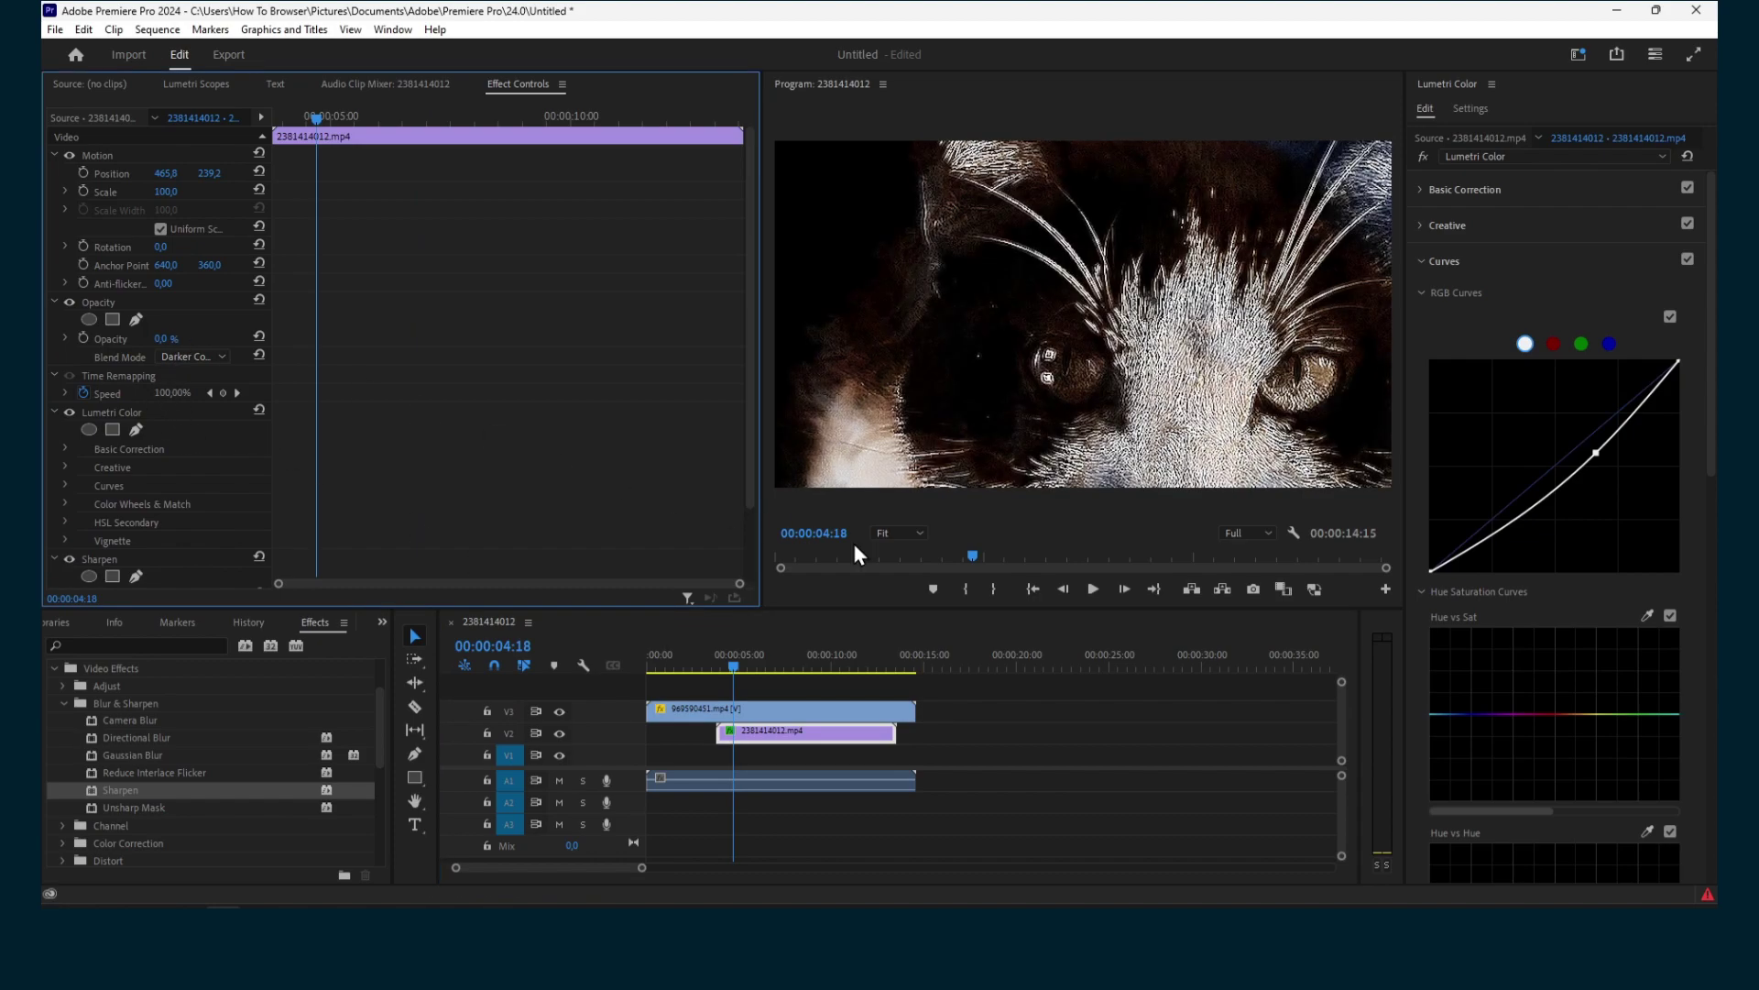
pyautogui.moveTo(757, 664)
pyautogui.mouseDown()
pyautogui.moveTo(770, 678)
pyautogui.moveTo(712, 673)
pyautogui.moveTo(800, 685)
pyautogui.moveTo(785, 680)
pyautogui.mouseUp()
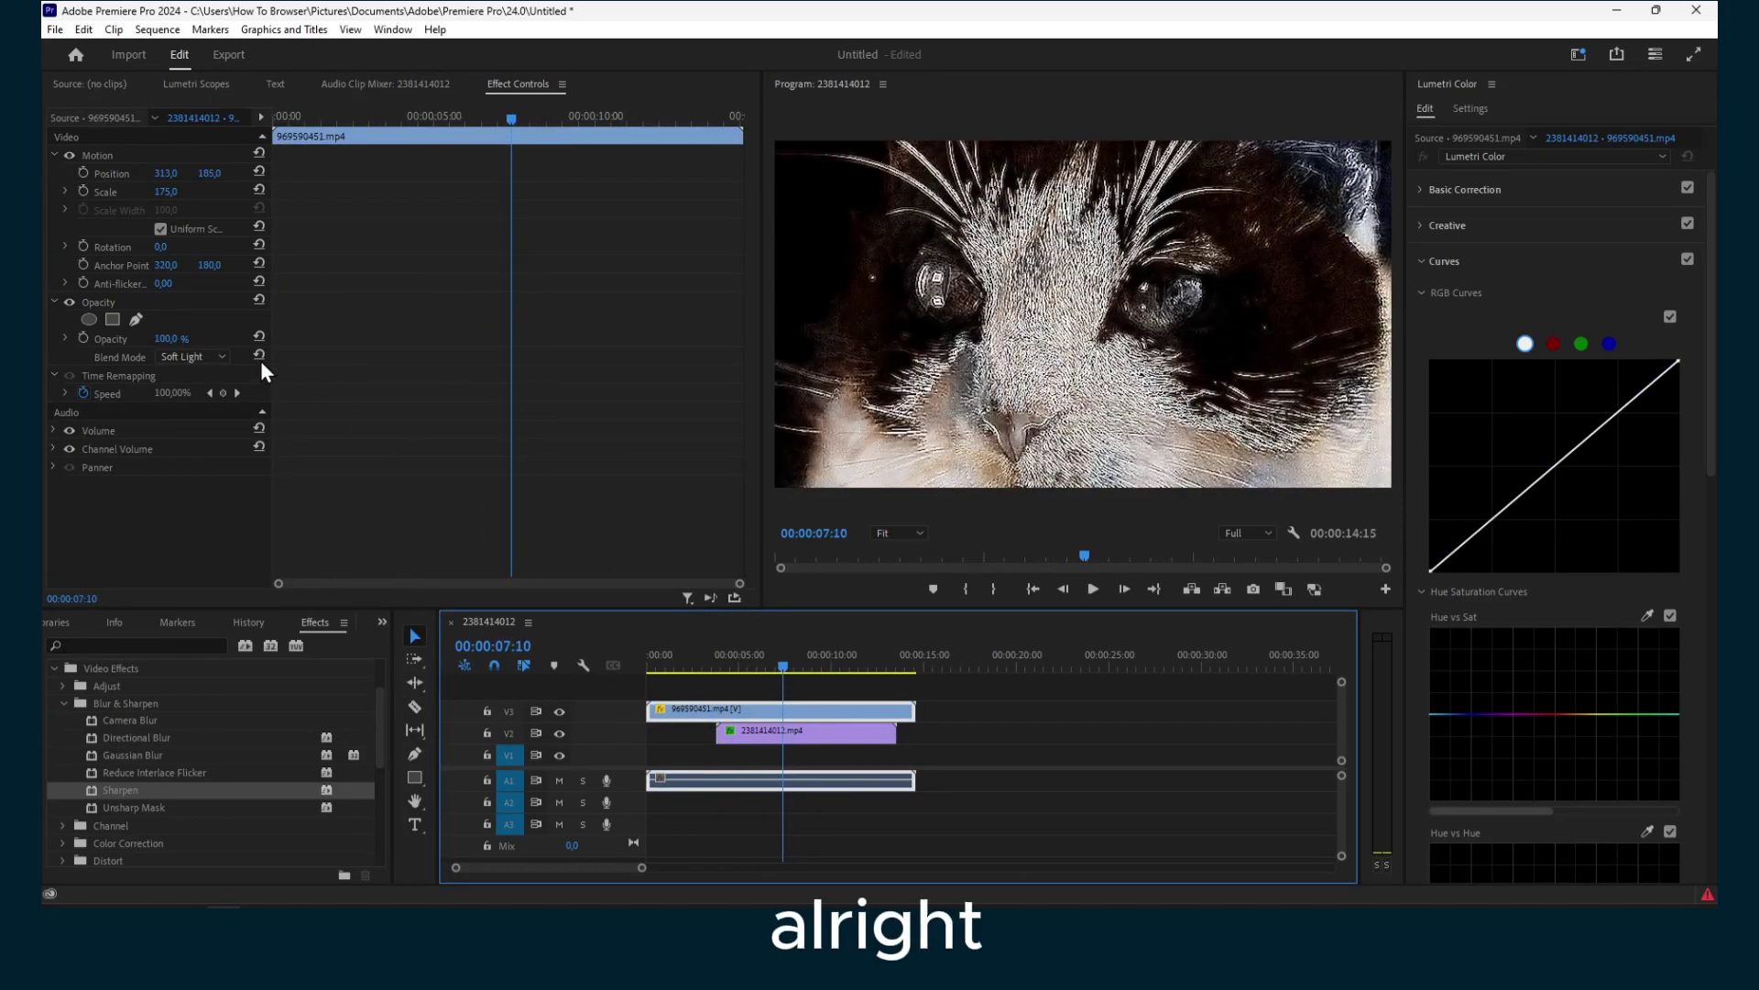